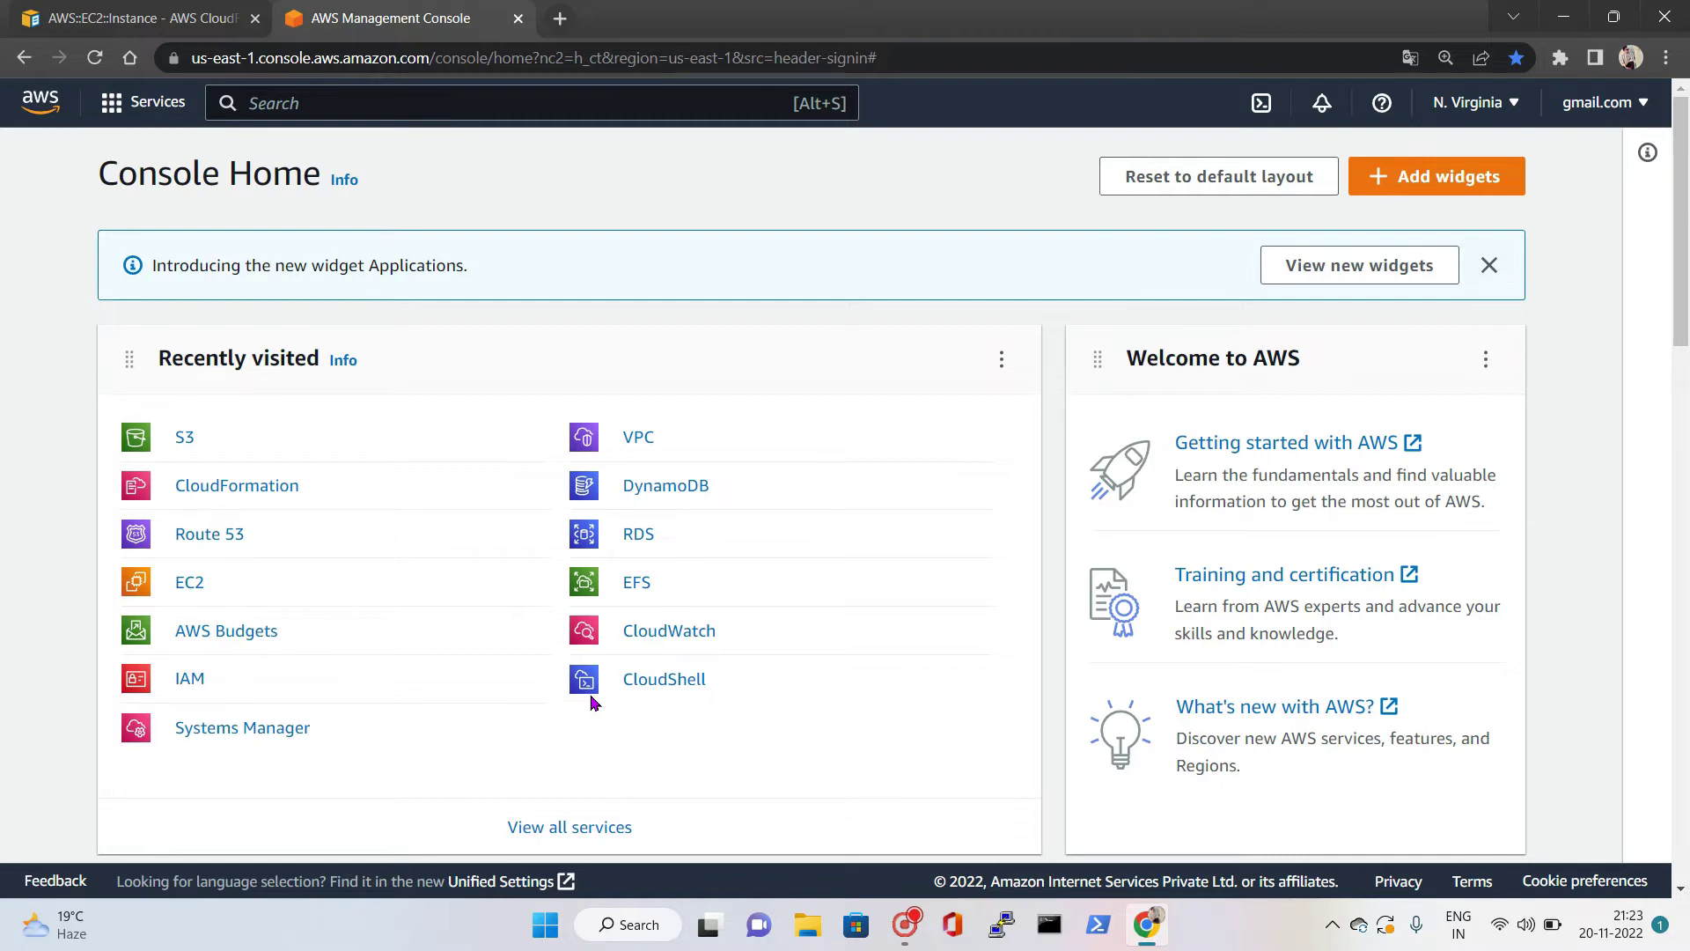
Step: Search the AWS services for cloudformation and open the CloudFormation service
{"action": "left_click", "coordinate": [238, 498]}
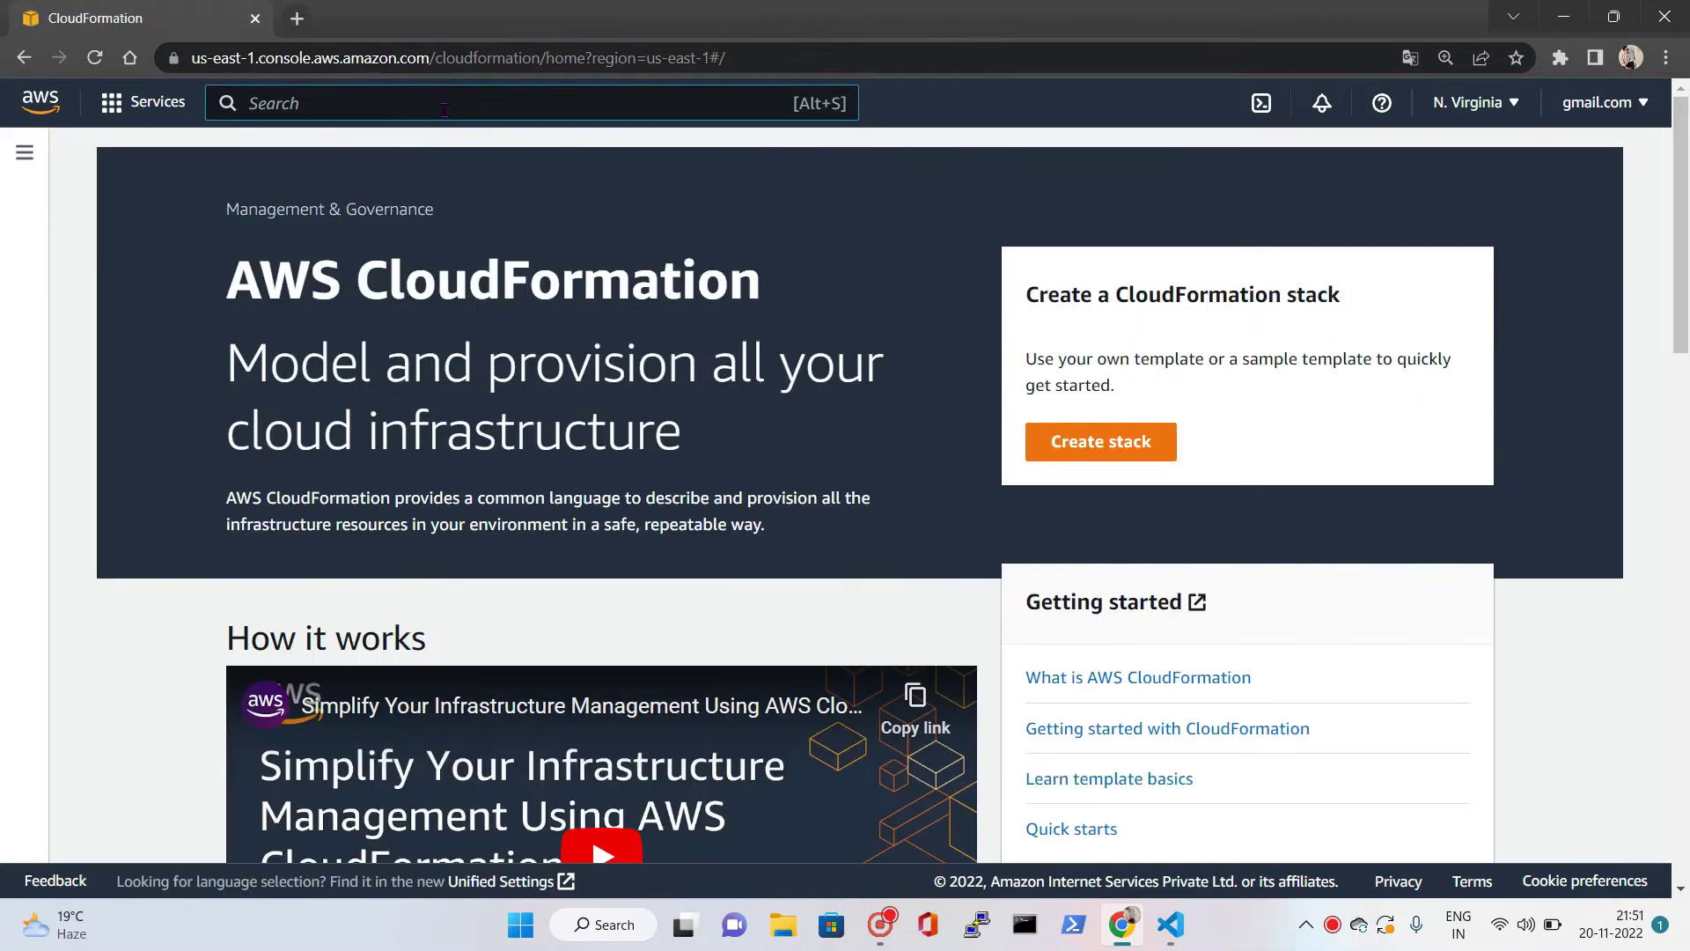
{"action": "left_click", "coordinate": [444, 104]}
{"action": "type", "text": "cloud"}
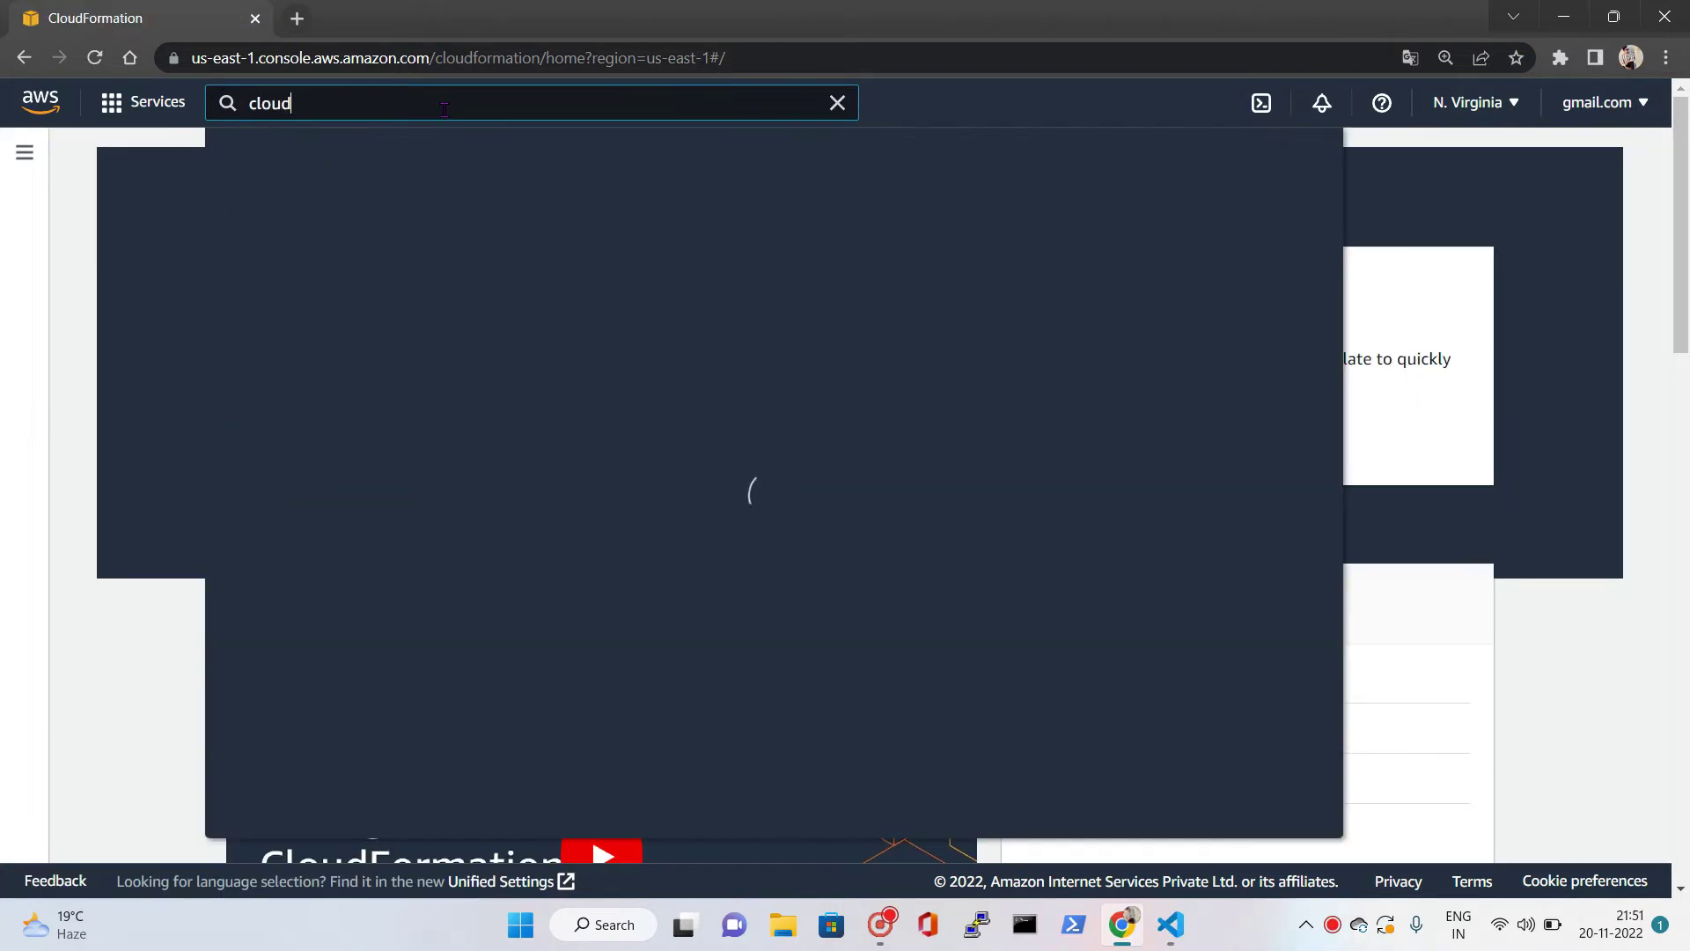
{"action": "type", "text": "formation"}
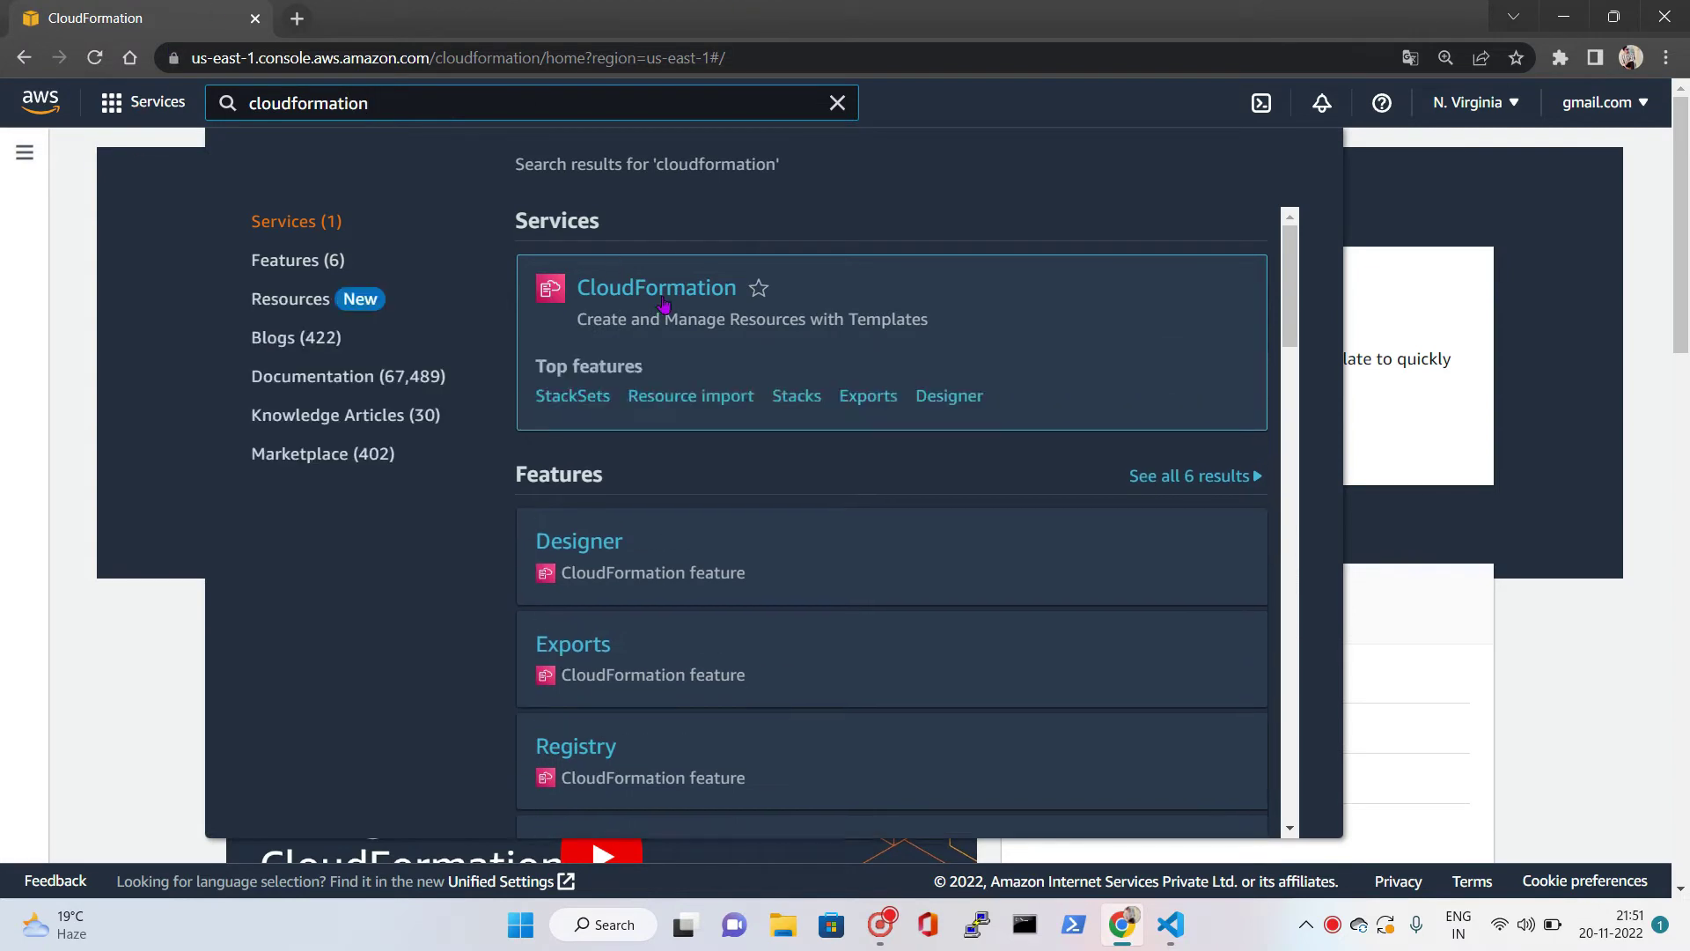
{"action": "left_click", "coordinate": [706, 327]}
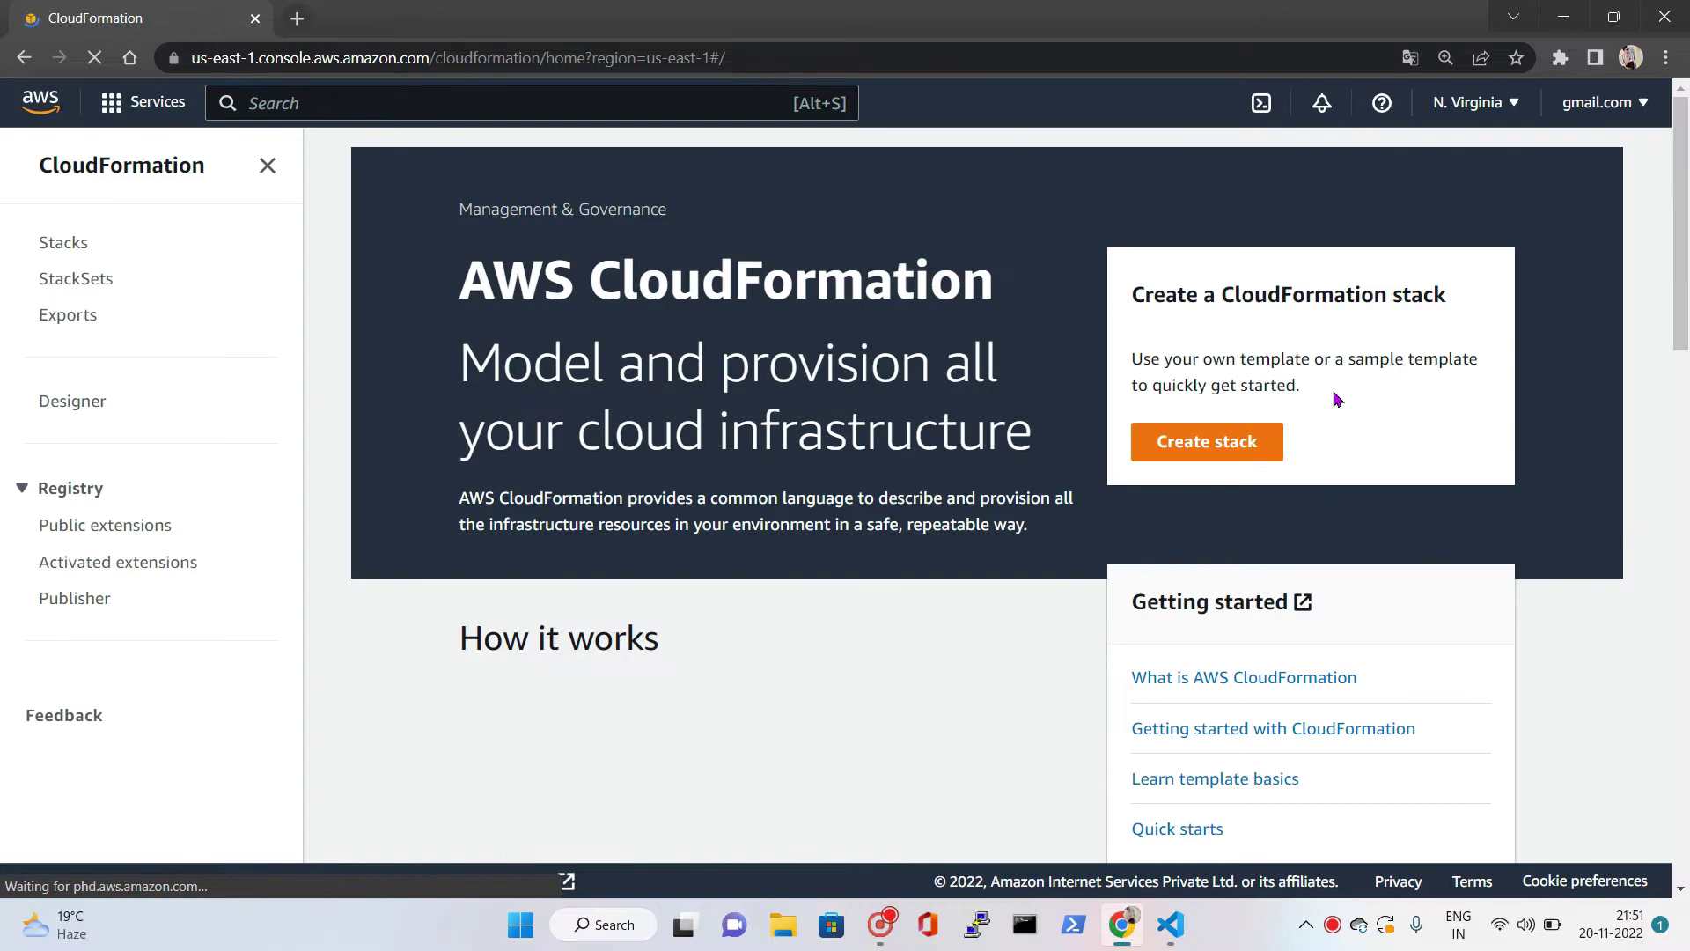
Step: Start creating a stack from a ready template and choose uploading a template file as its source
{"action": "left_click", "coordinate": [1231, 453]}
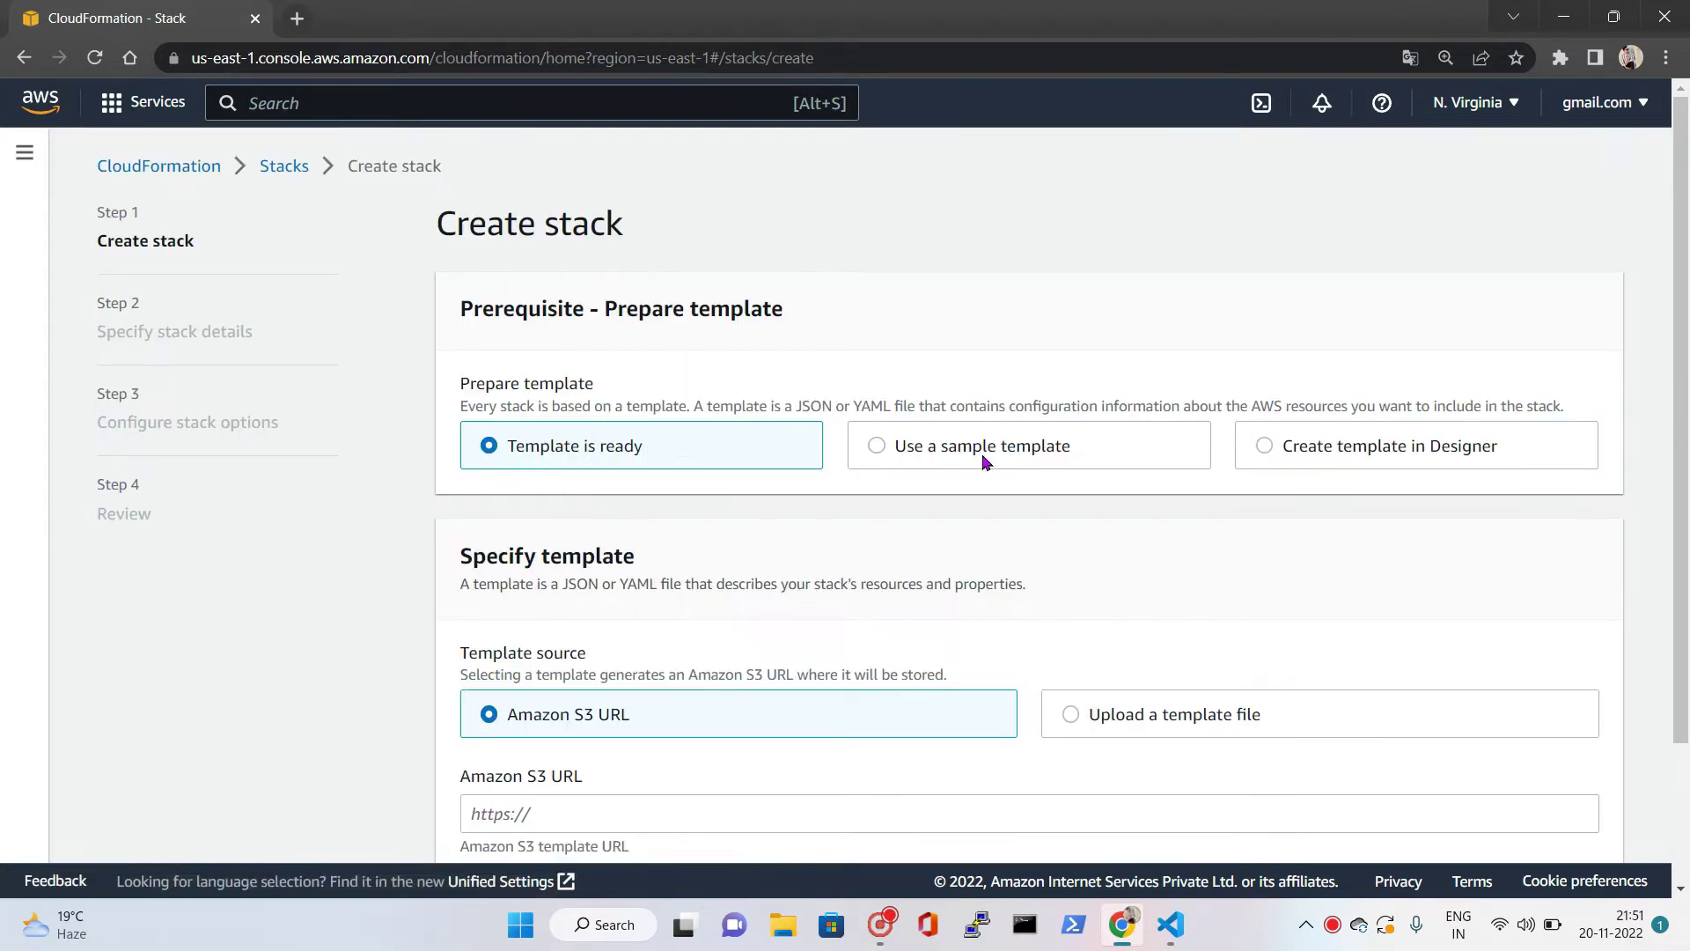
{"action": "scroll", "coordinate": [633, 538], "scroll_direction": "down", "scroll_amount": 3}
{"action": "left_click", "coordinate": [1179, 545]}
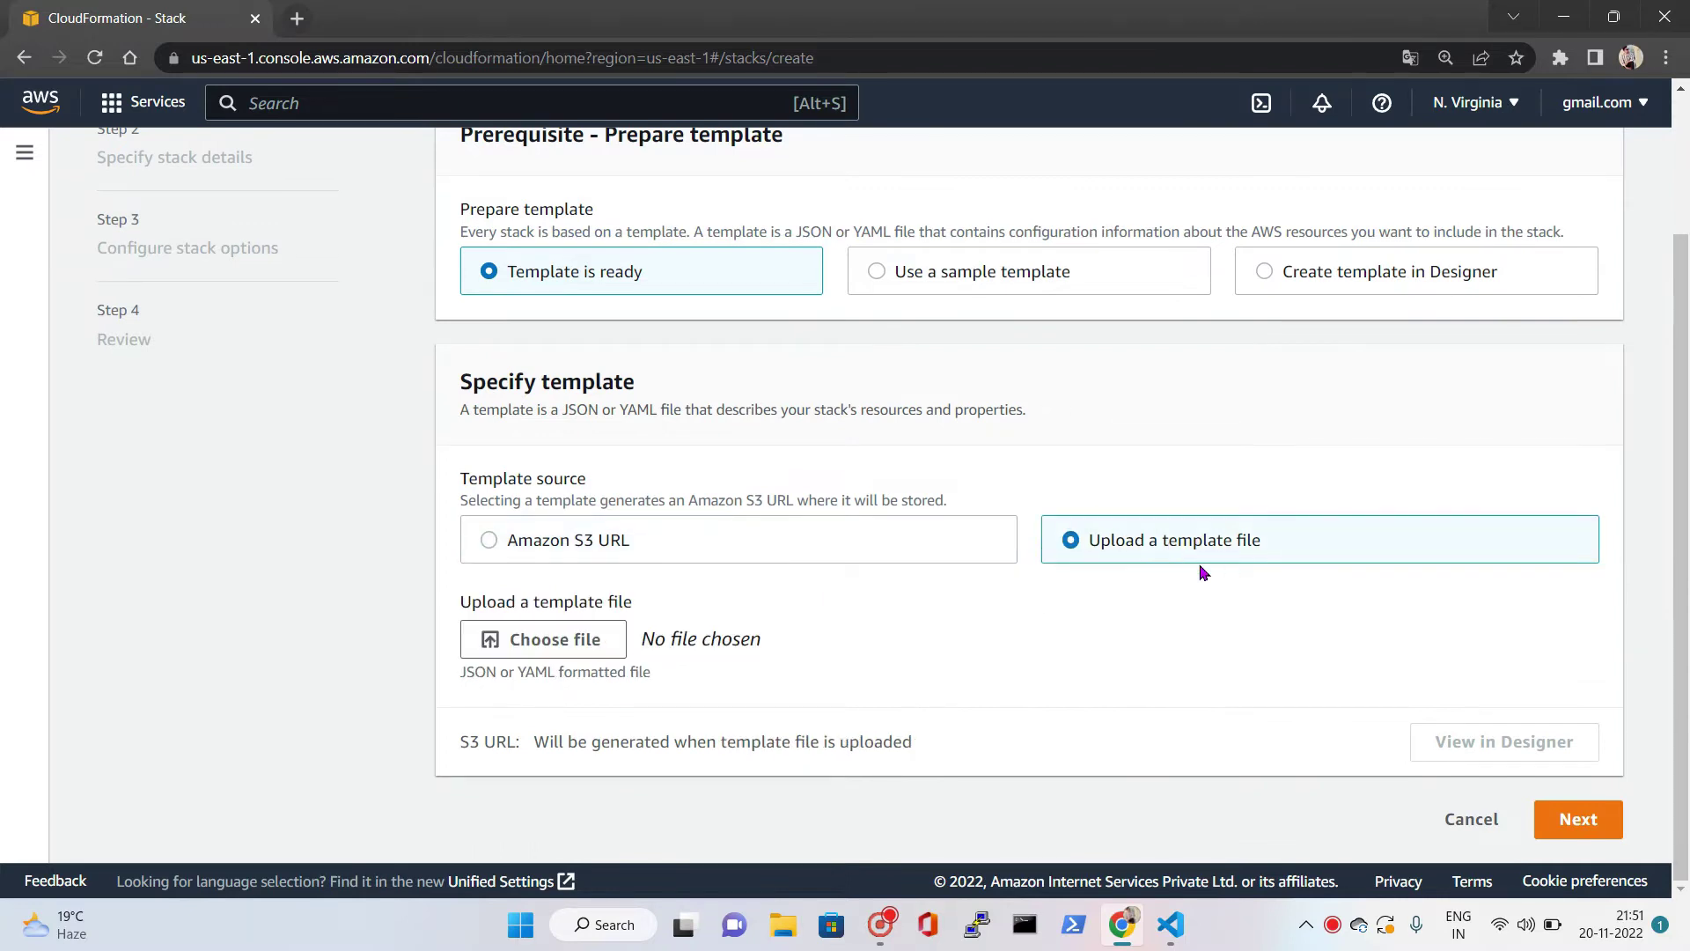
Step: Open the desktop file EC2 via Cloud Formation in Visual Studio Code as trusted, maximize the window and clear the text selection
{"action": "key", "text": "super+d"}
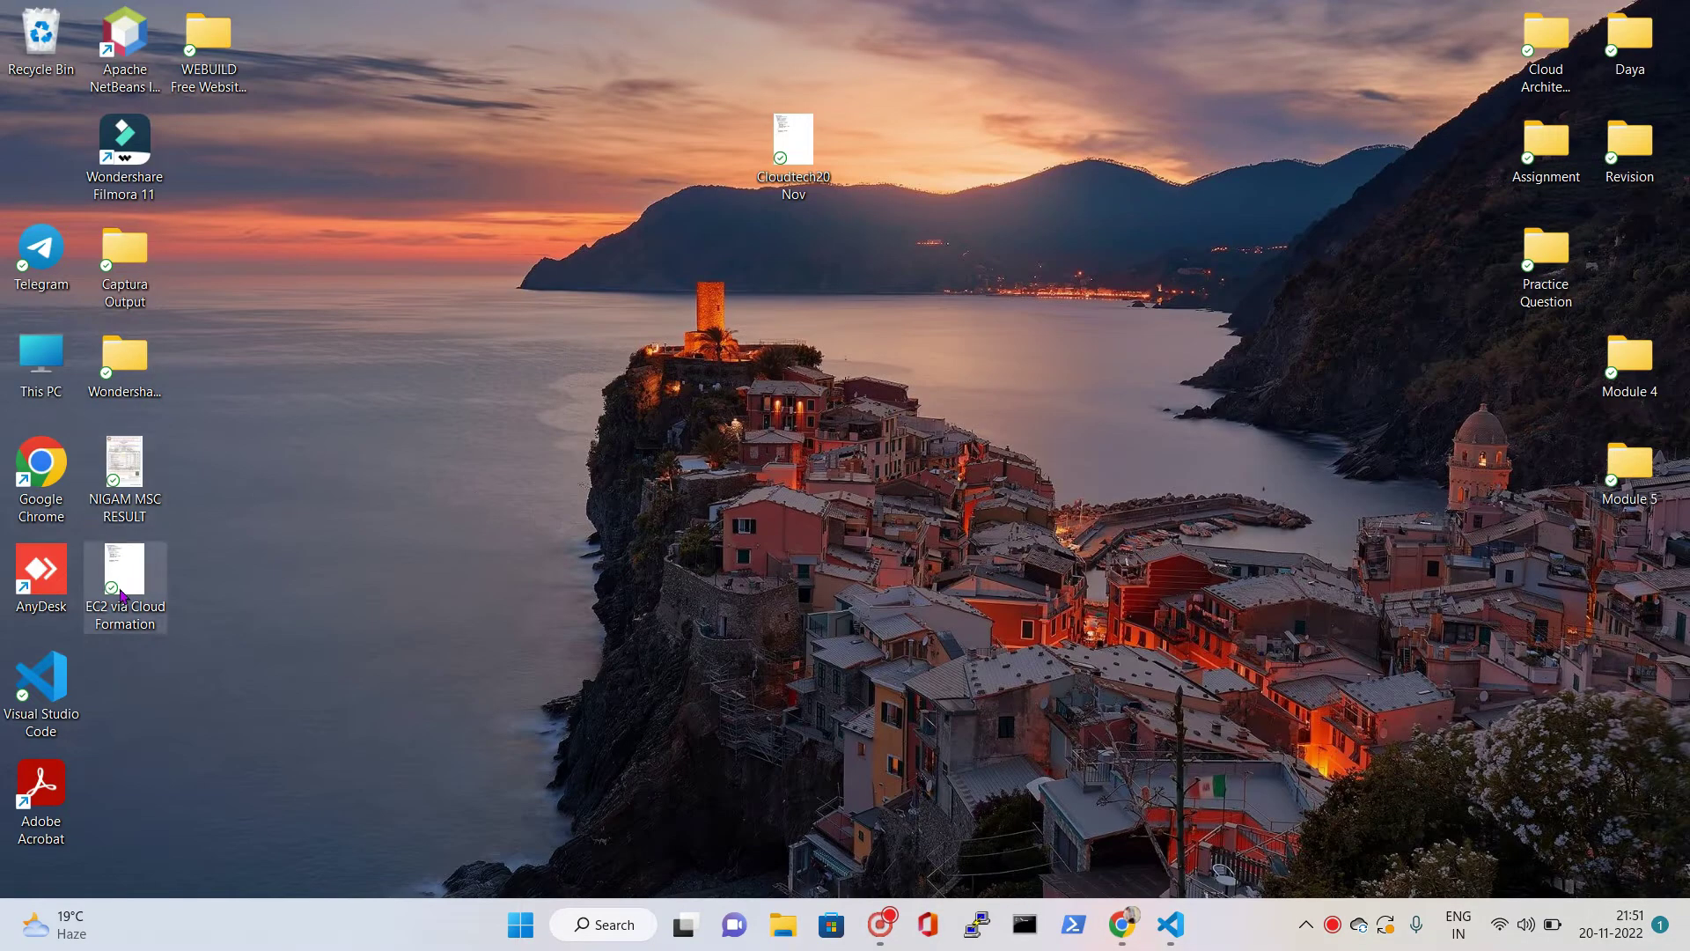
{"action": "double_click", "coordinate": [136, 601]}
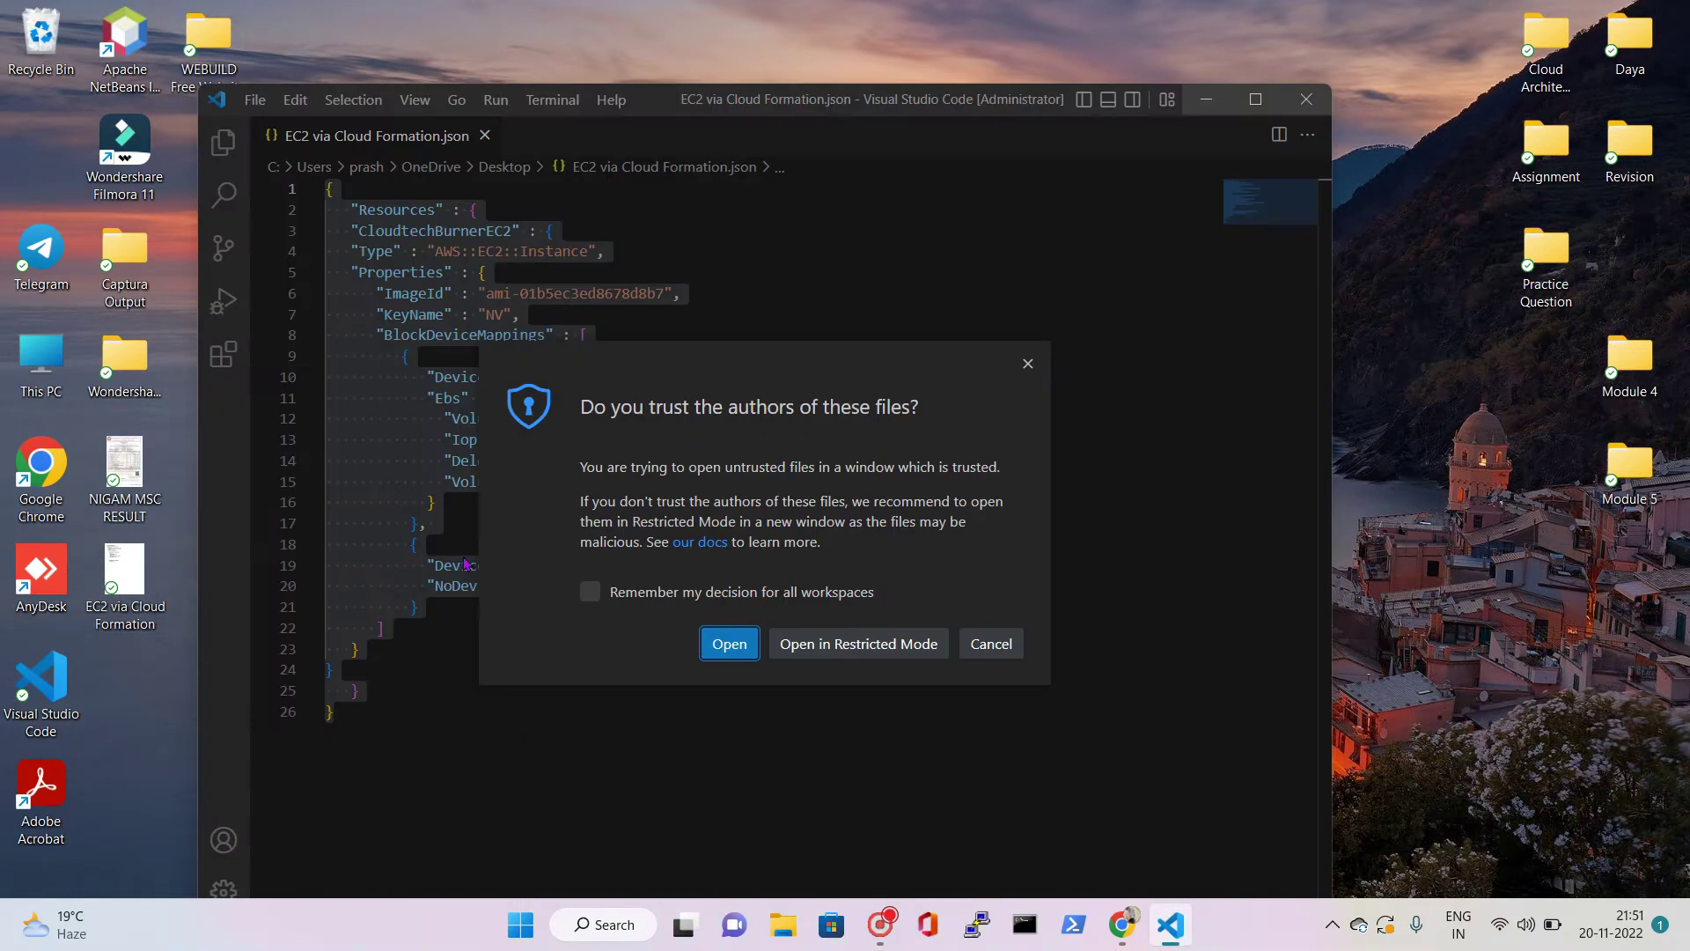
{"action": "left_click", "coordinate": [748, 644]}
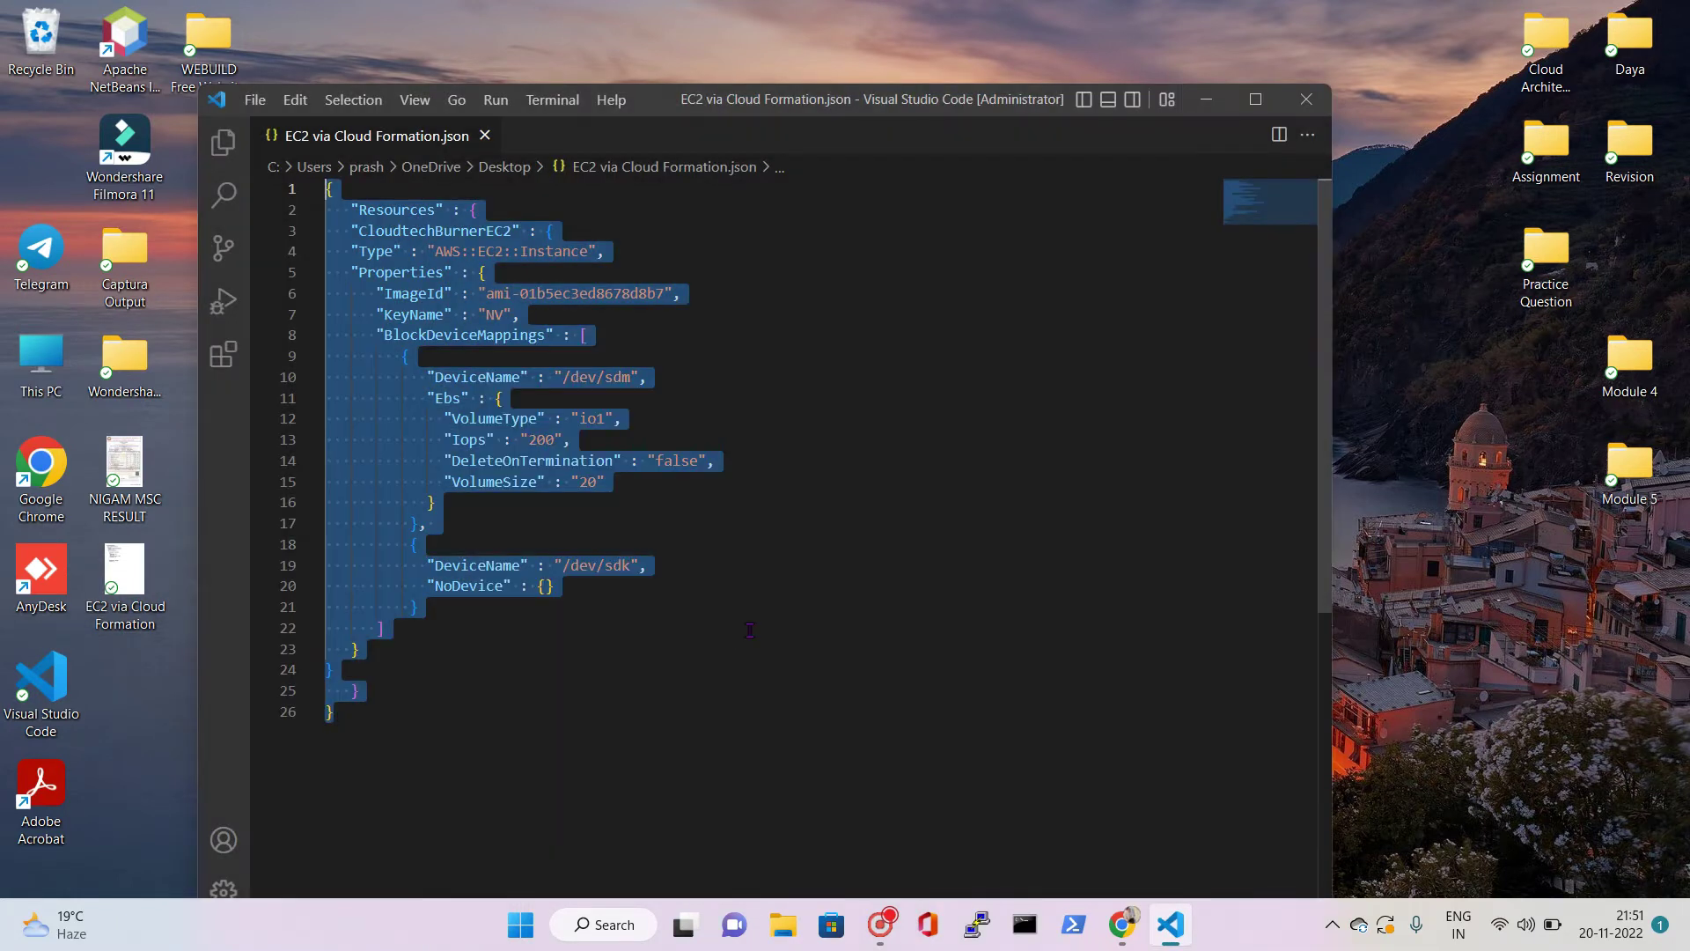
{"action": "left_click", "coordinate": [1255, 98]}
{"action": "left_click", "coordinate": [308, 419]}
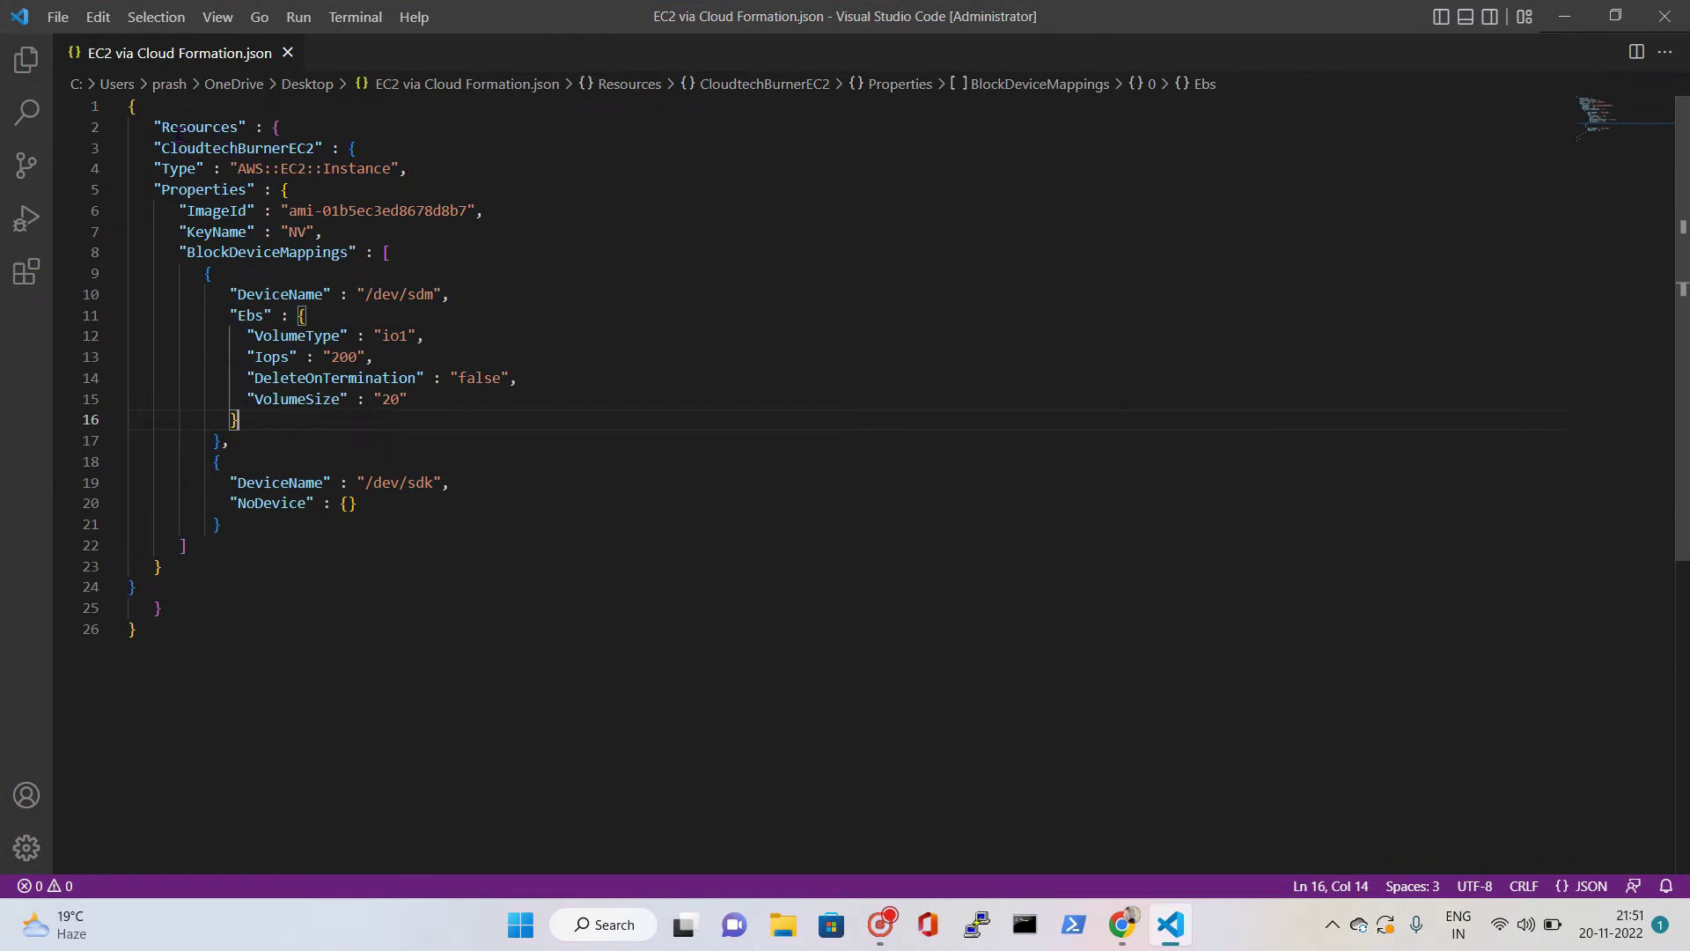
Step: Examine the template's CloudtechBurnerEC2 resource name, its instance type, the Properties block and the ImageId value
{"action": "scroll", "coordinate": [179, 132], "scroll_direction": "up", "scroll_amount": 2}
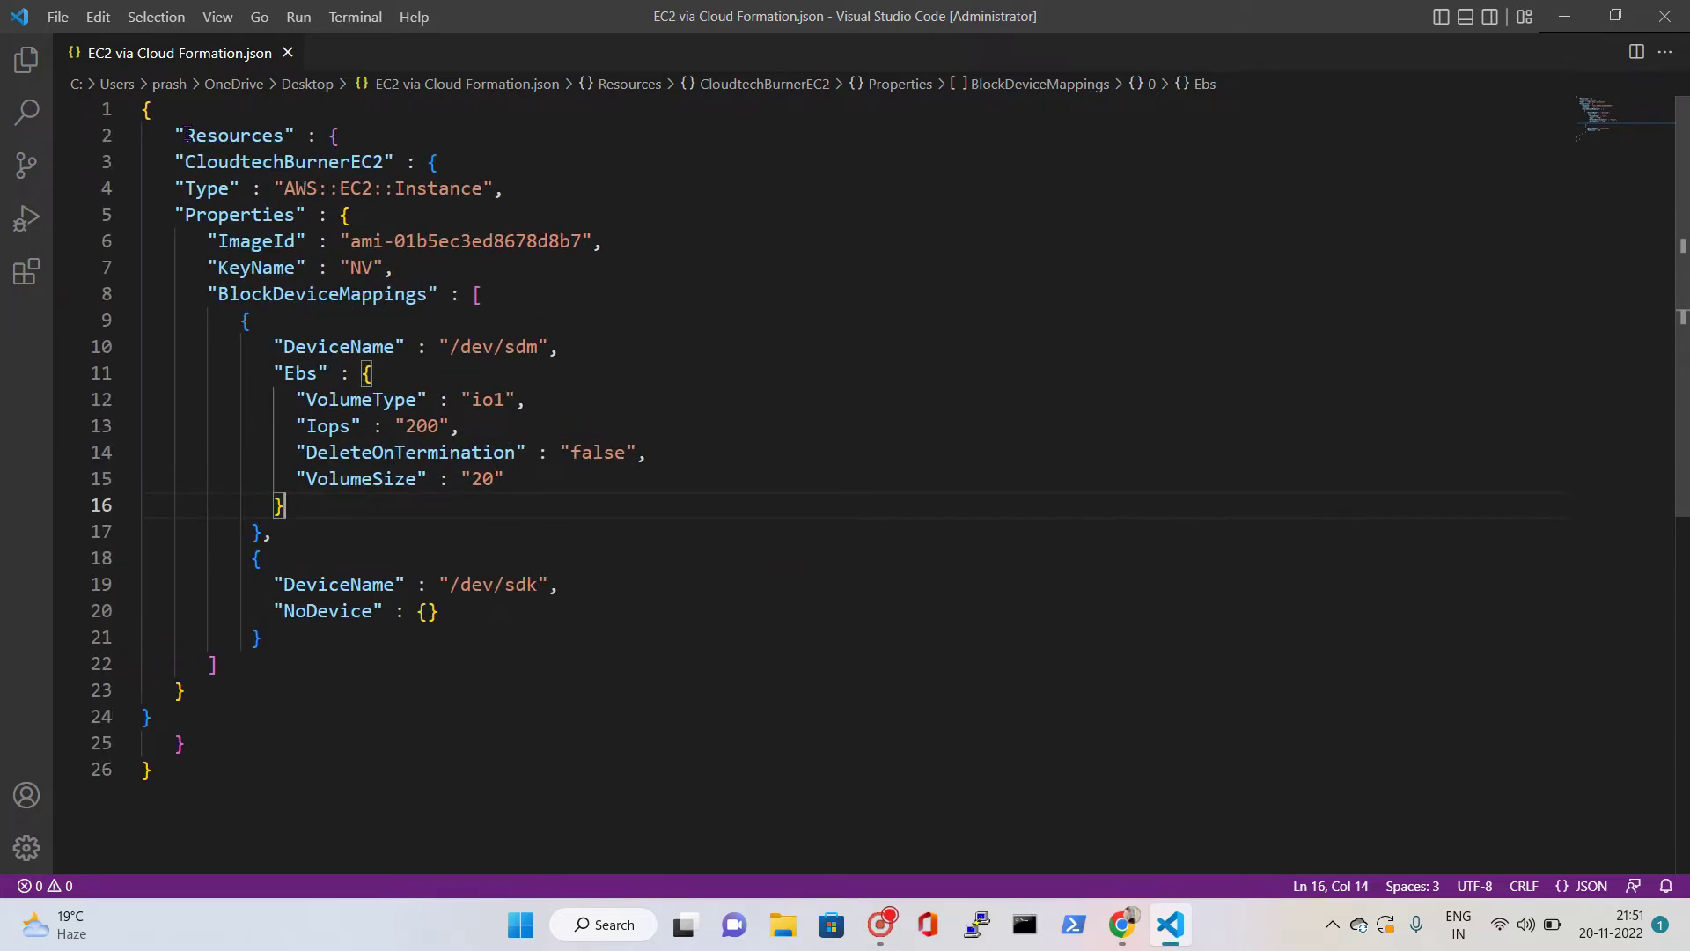
{"action": "scroll", "coordinate": [188, 134], "scroll_direction": "up", "scroll_amount": 1}
{"action": "left_click_drag", "start_coordinate": [202, 173], "coordinate": [428, 176]}
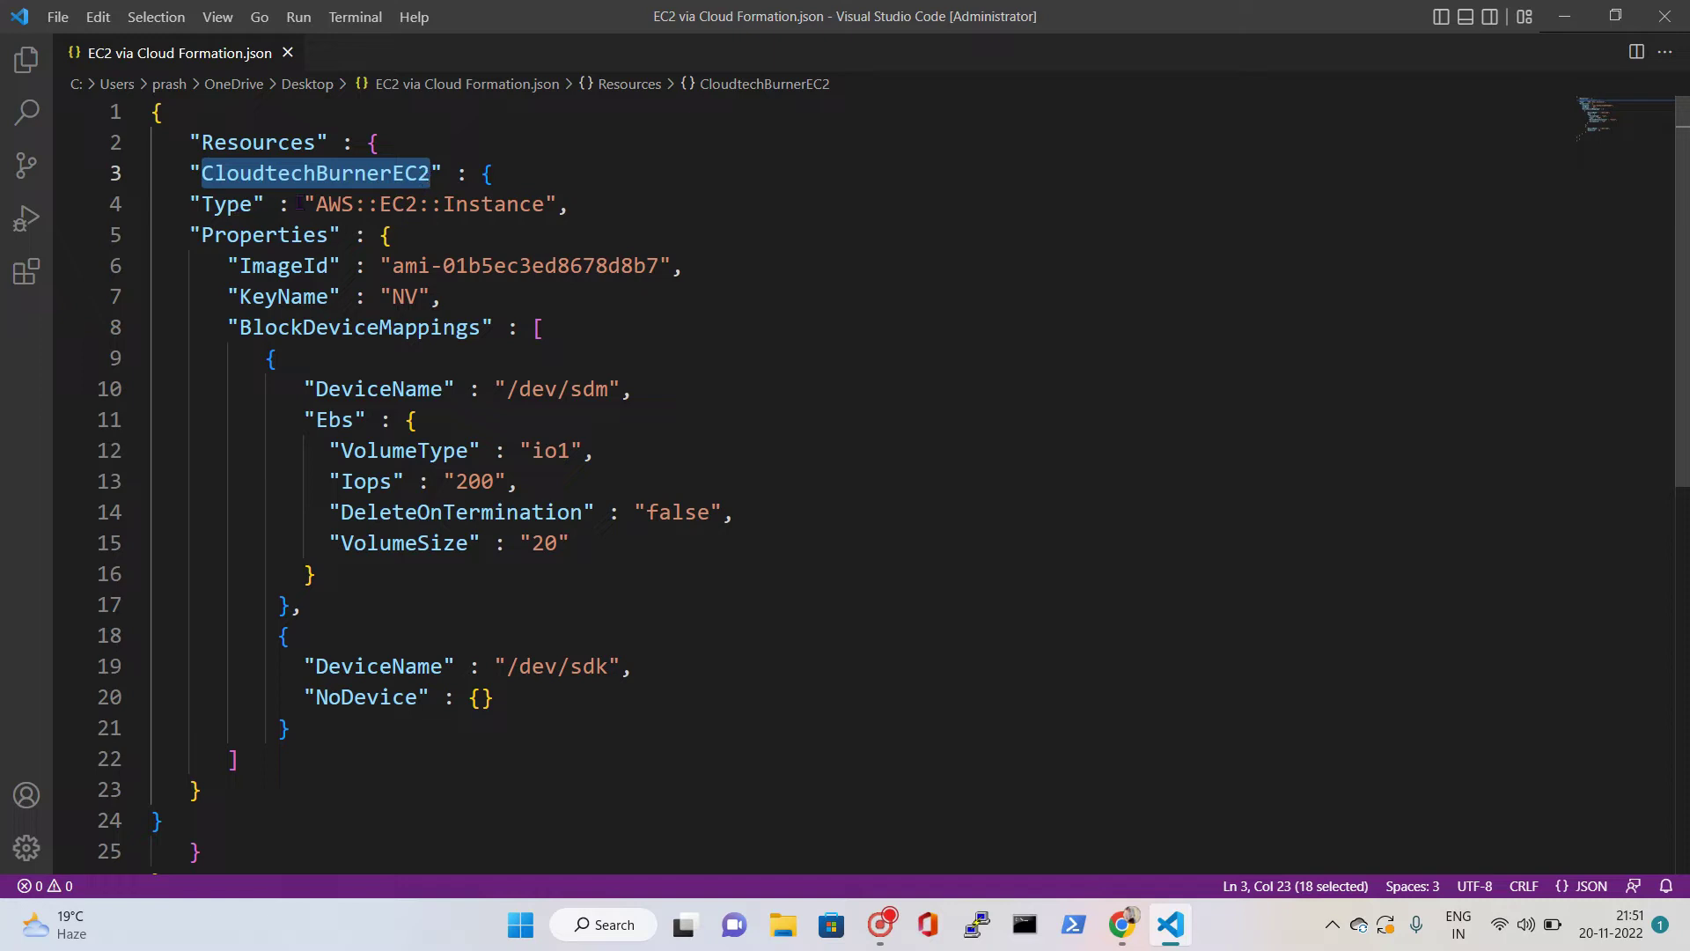
{"action": "left_click_drag", "start_coordinate": [314, 203], "coordinate": [544, 205]}
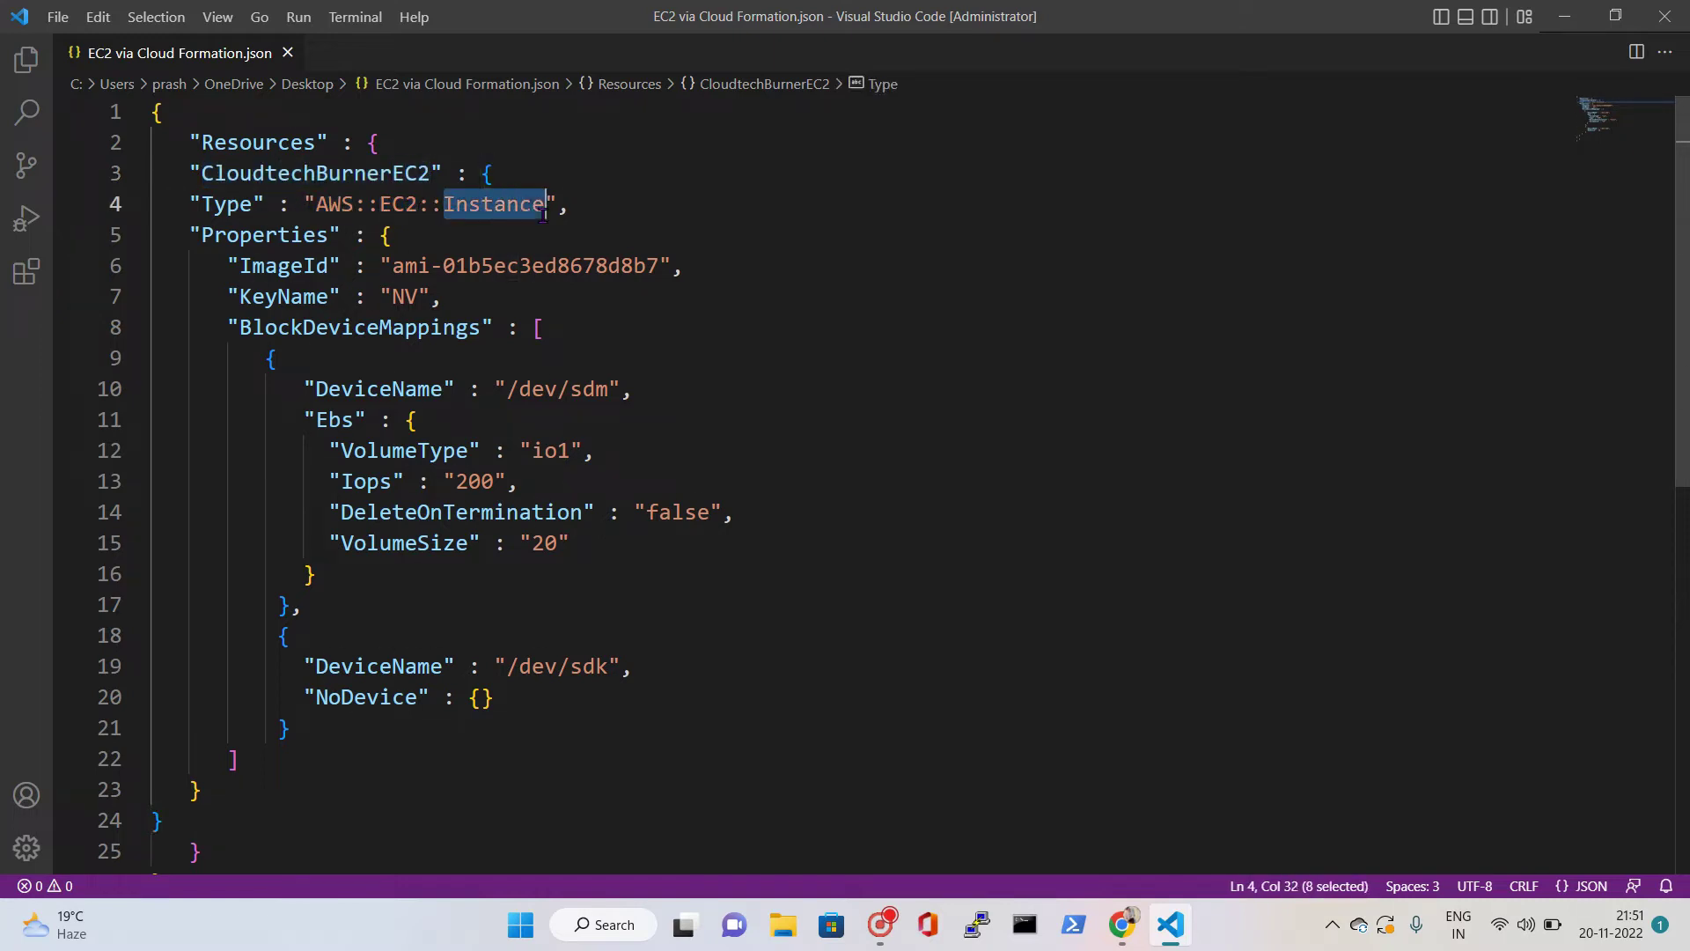
{"action": "left_click", "coordinate": [265, 234]}
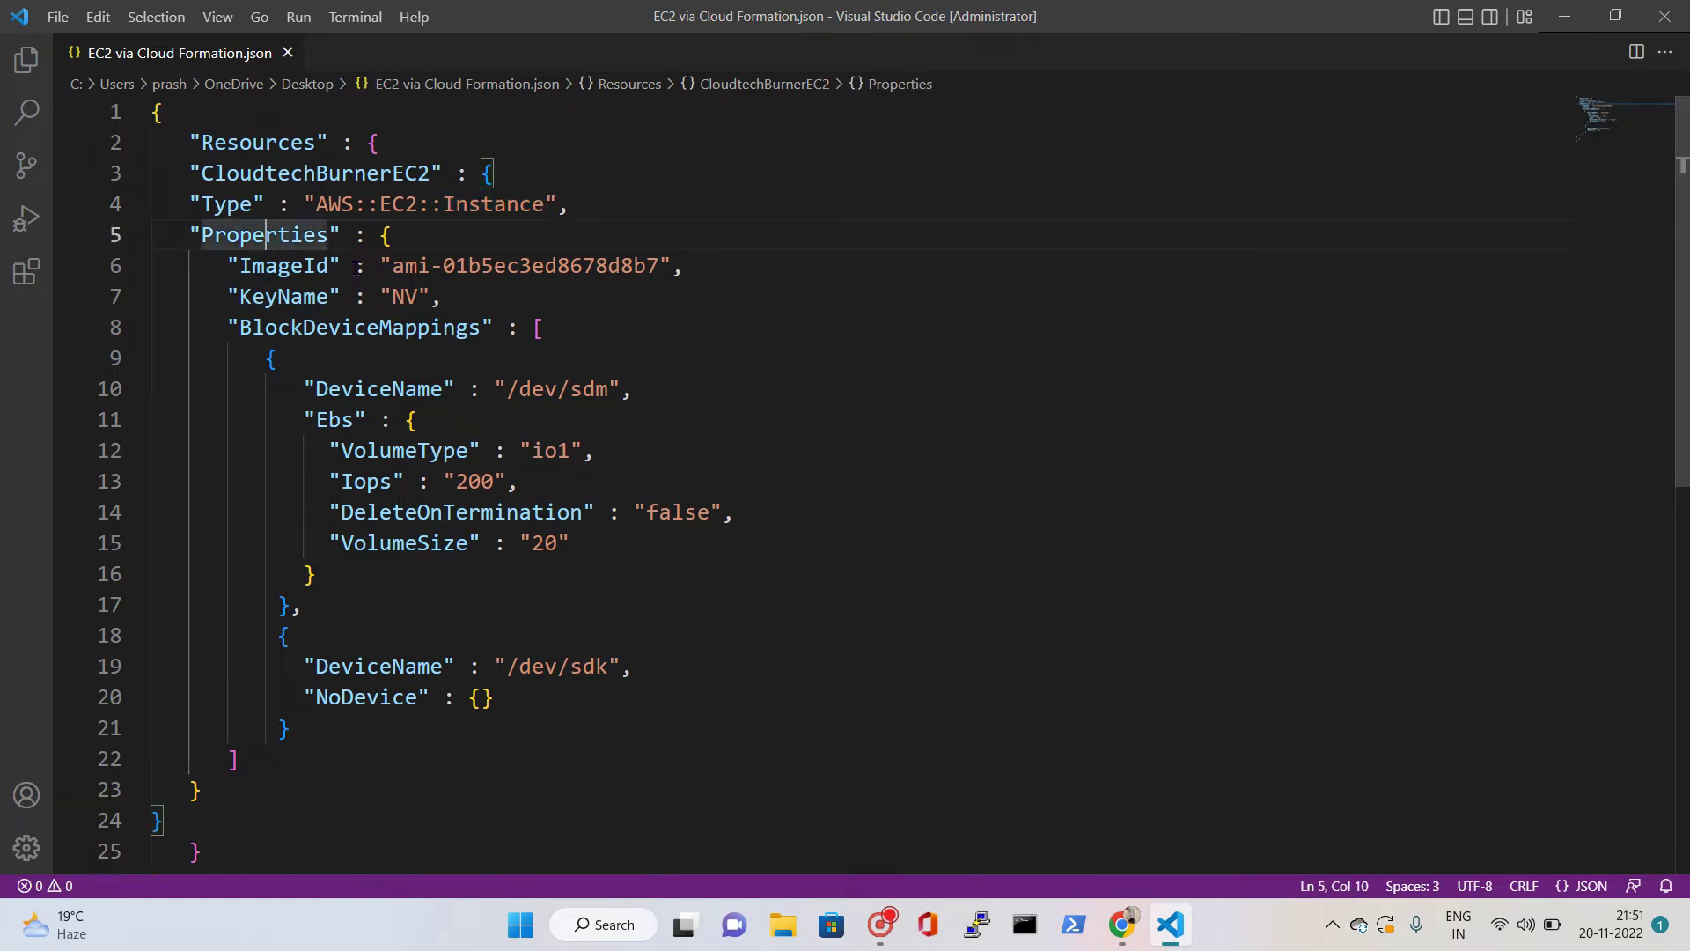
{"action": "left_click_drag", "start_coordinate": [393, 265], "coordinate": [650, 273]}
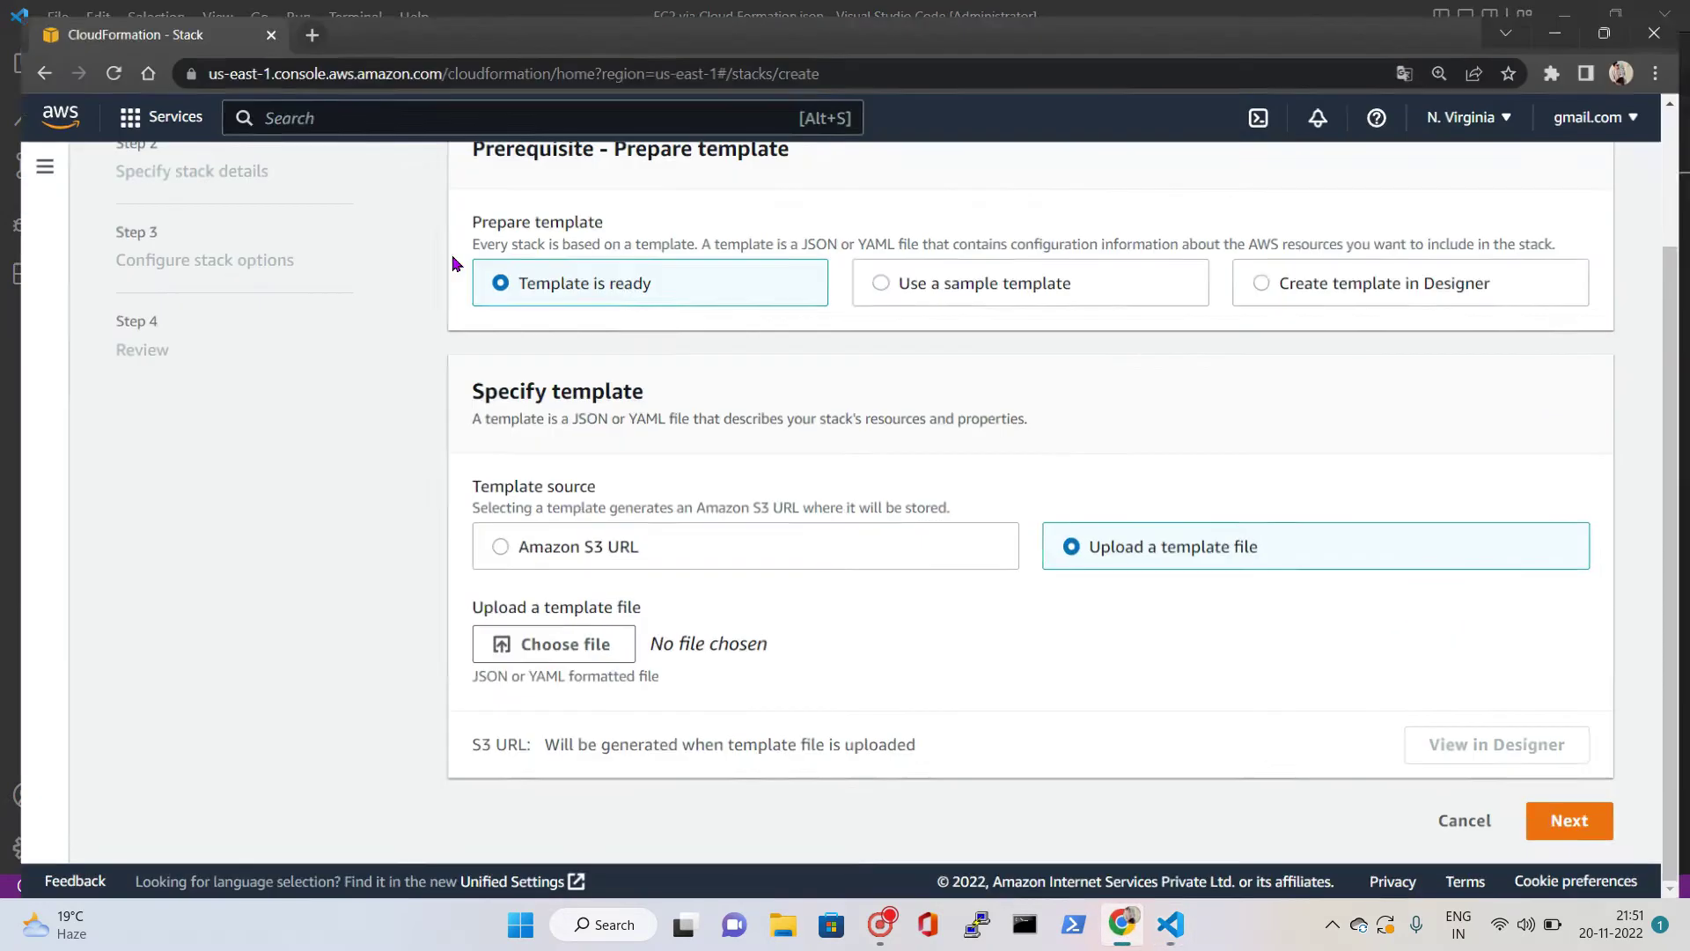
Step: Switch to Chrome and duplicate the CloudFormation create-stack tab
{"action": "left_click", "coordinate": [1121, 924]}
{"action": "right_click", "coordinate": [222, 11]}
{"action": "left_click", "coordinate": [264, 155]}
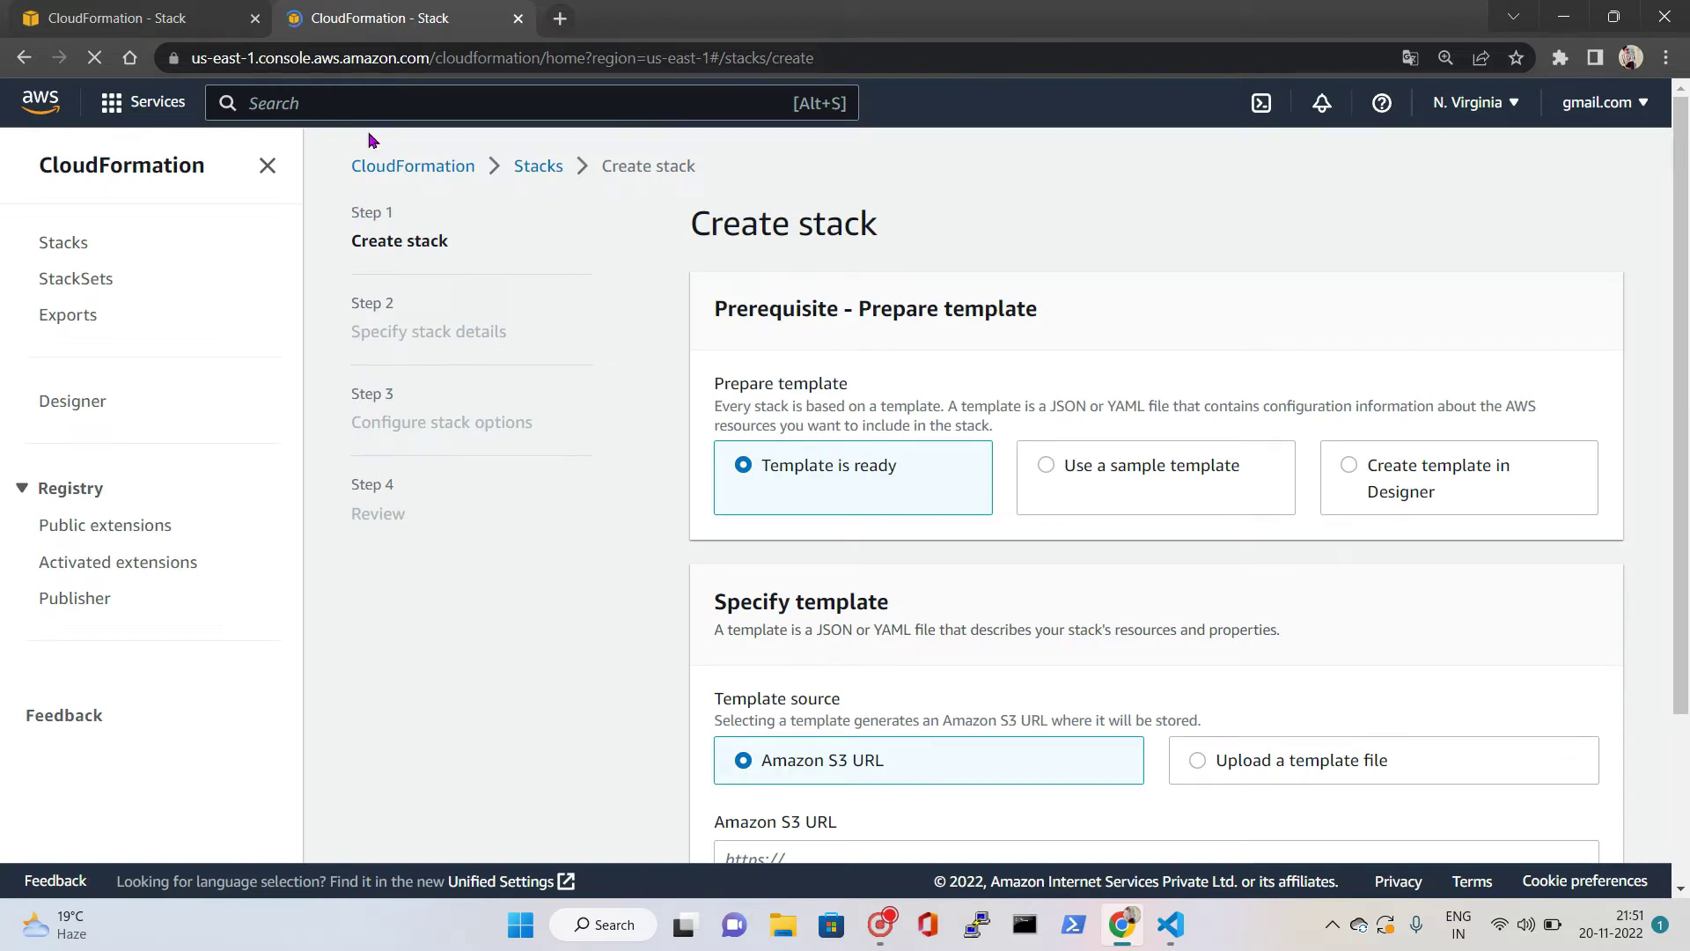
Step: Search for EC2 in the duplicated tab and open the service's Instances list
{"action": "left_click", "coordinate": [345, 100]}
{"action": "type", "text": "EC@"}
{"action": "key", "text": "BackSpace"}
{"action": "type", "text": "2"}
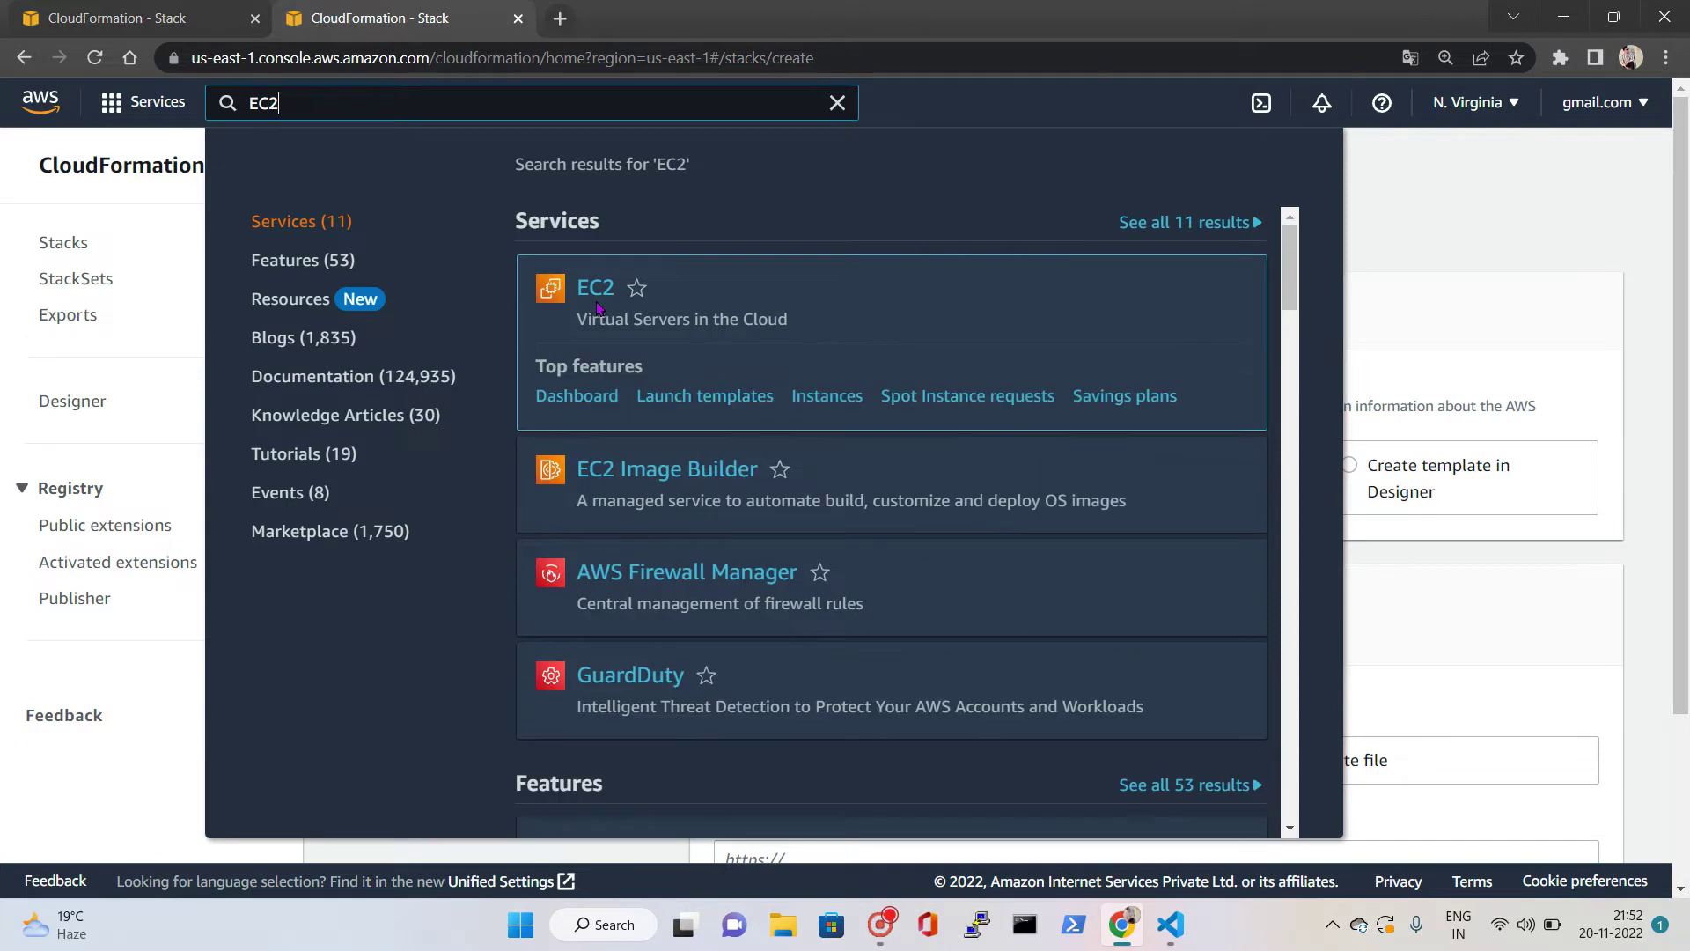
{"action": "left_click", "coordinate": [596, 291]}
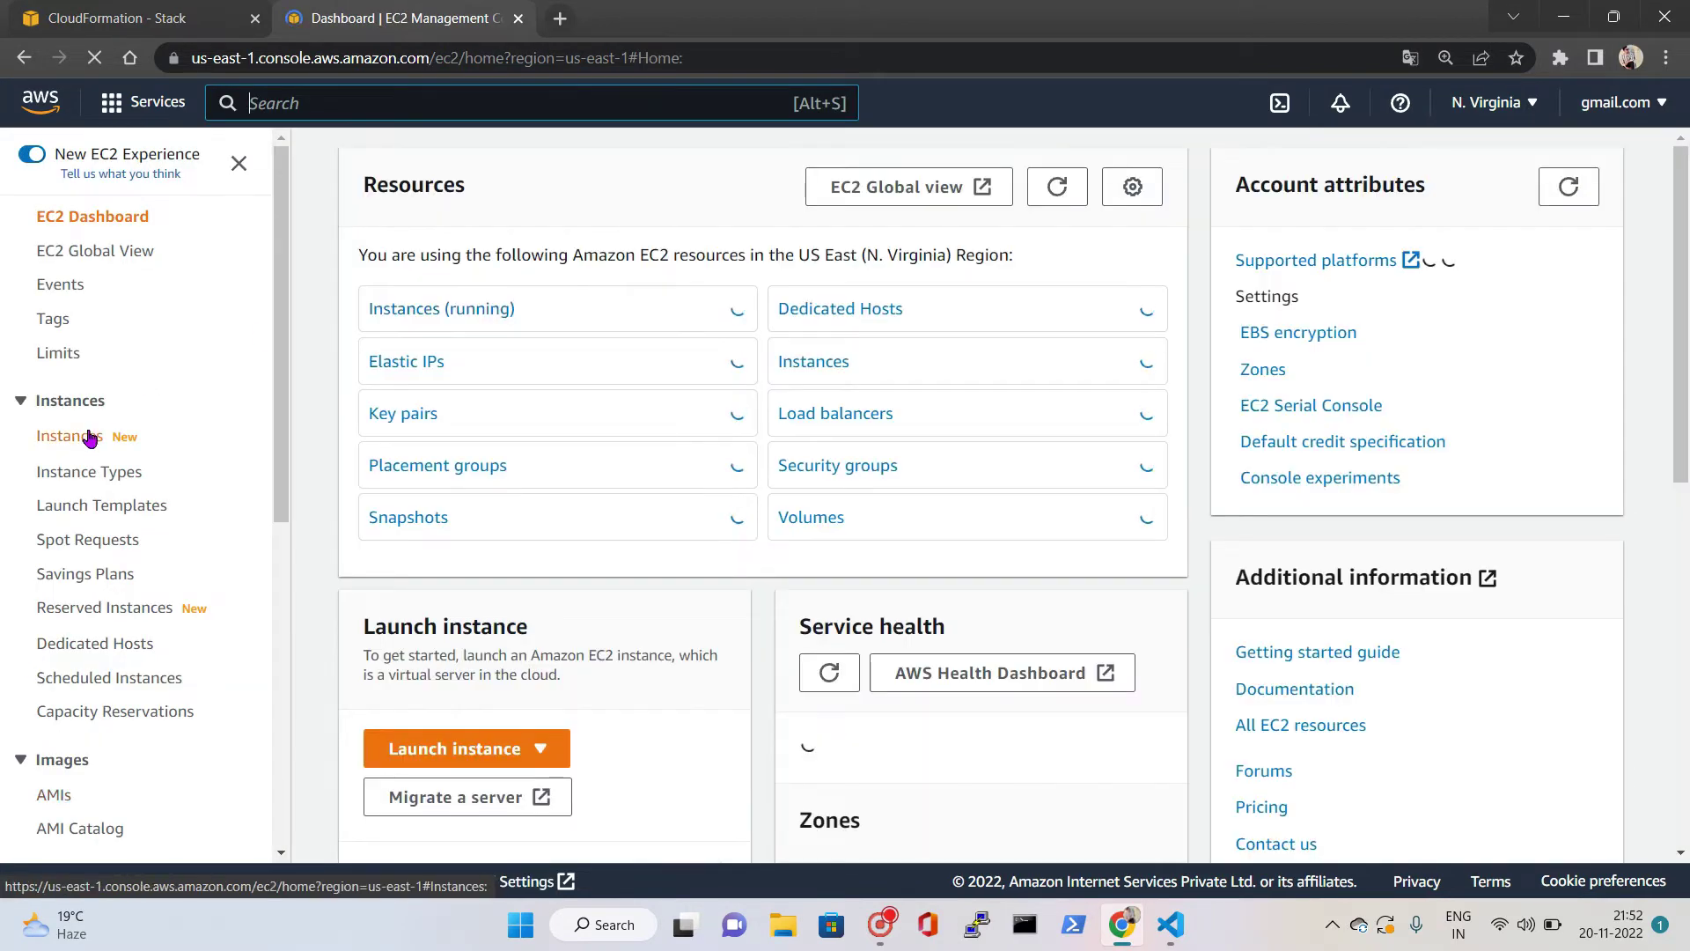
{"action": "left_click", "coordinate": [84, 436]}
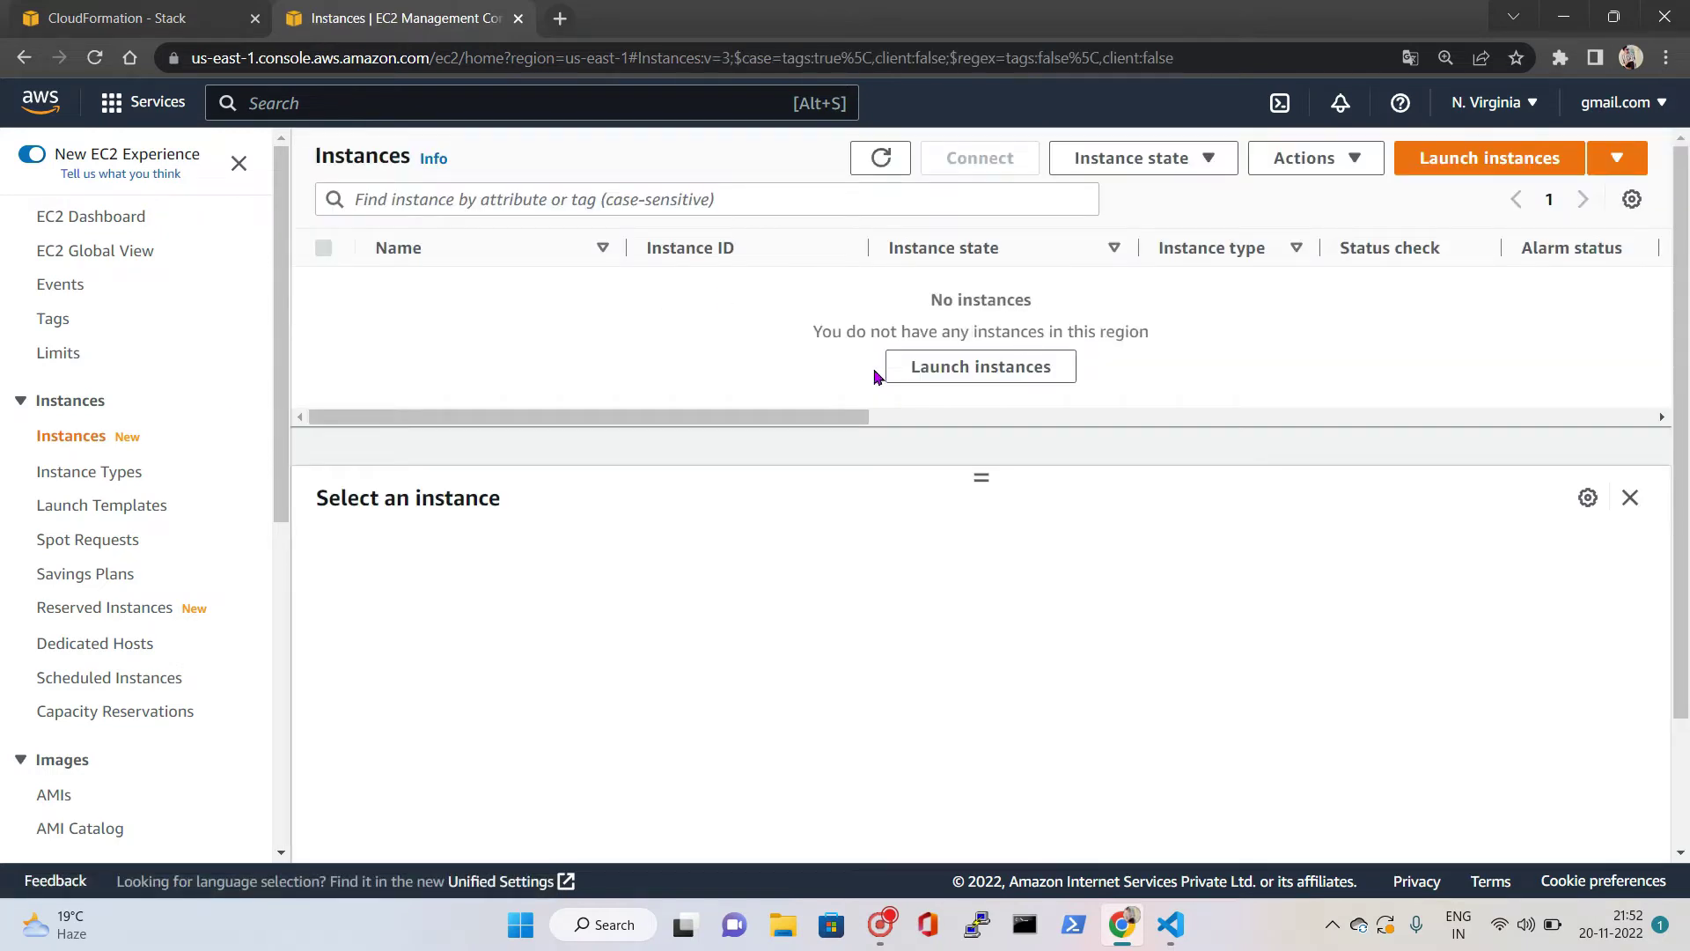
Step: Start launching an EC2 instance and open the full AMI catalog to browse more images
{"action": "left_click", "coordinate": [969, 366]}
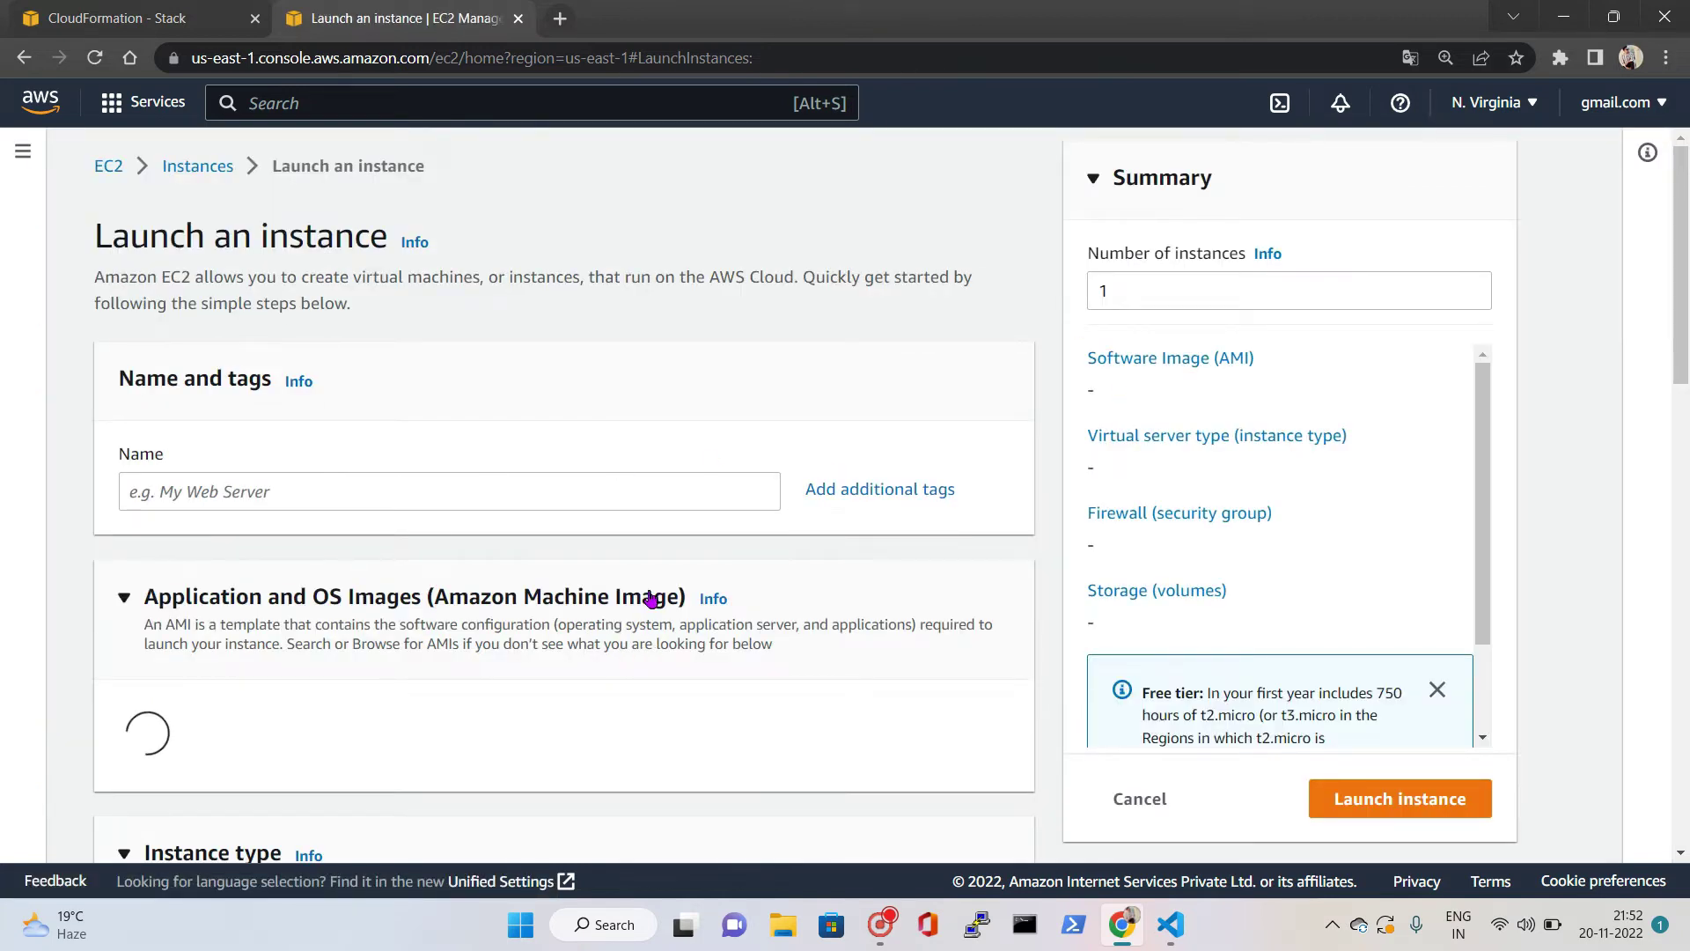
{"action": "scroll", "coordinate": [756, 564], "scroll_direction": "down", "scroll_amount": 3}
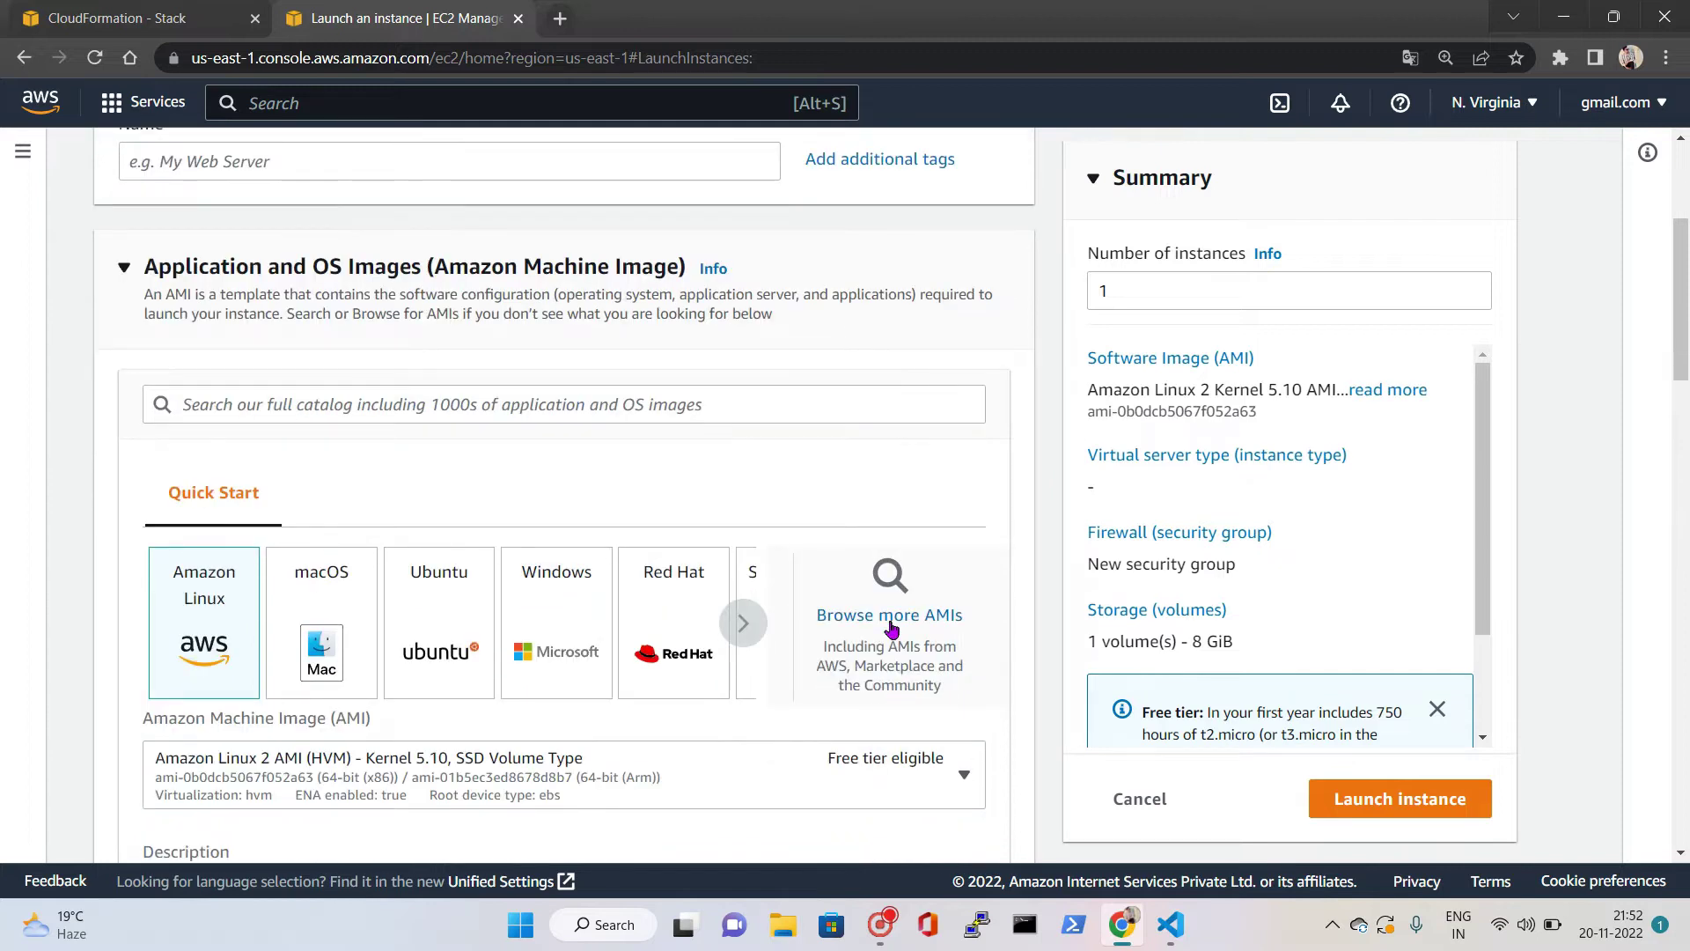
{"action": "left_click", "coordinate": [893, 627]}
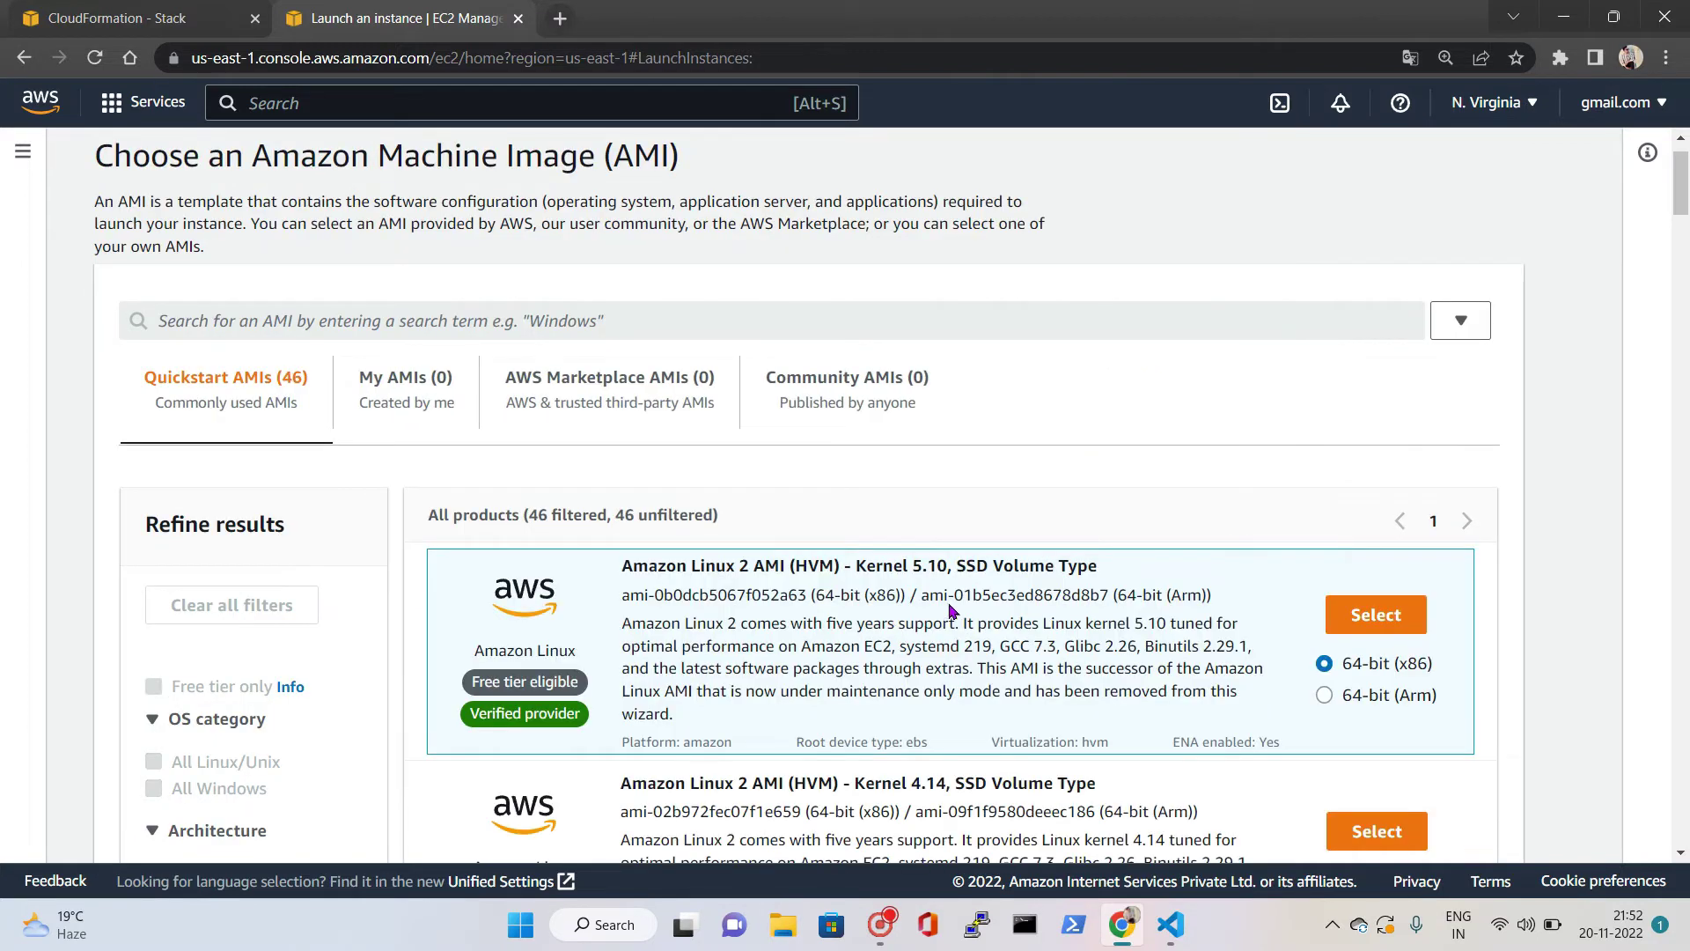
Step: Copy the 64-bit (Arm) AMI ID ami-01b5ec3ed8678d8b7 of Amazon Linux 2 with Kernel 5.10
{"action": "scroll", "coordinate": [955, 609], "scroll_direction": "down", "scroll_amount": 2}
{"action": "left_click_drag", "start_coordinate": [923, 437], "coordinate": [1099, 445]}
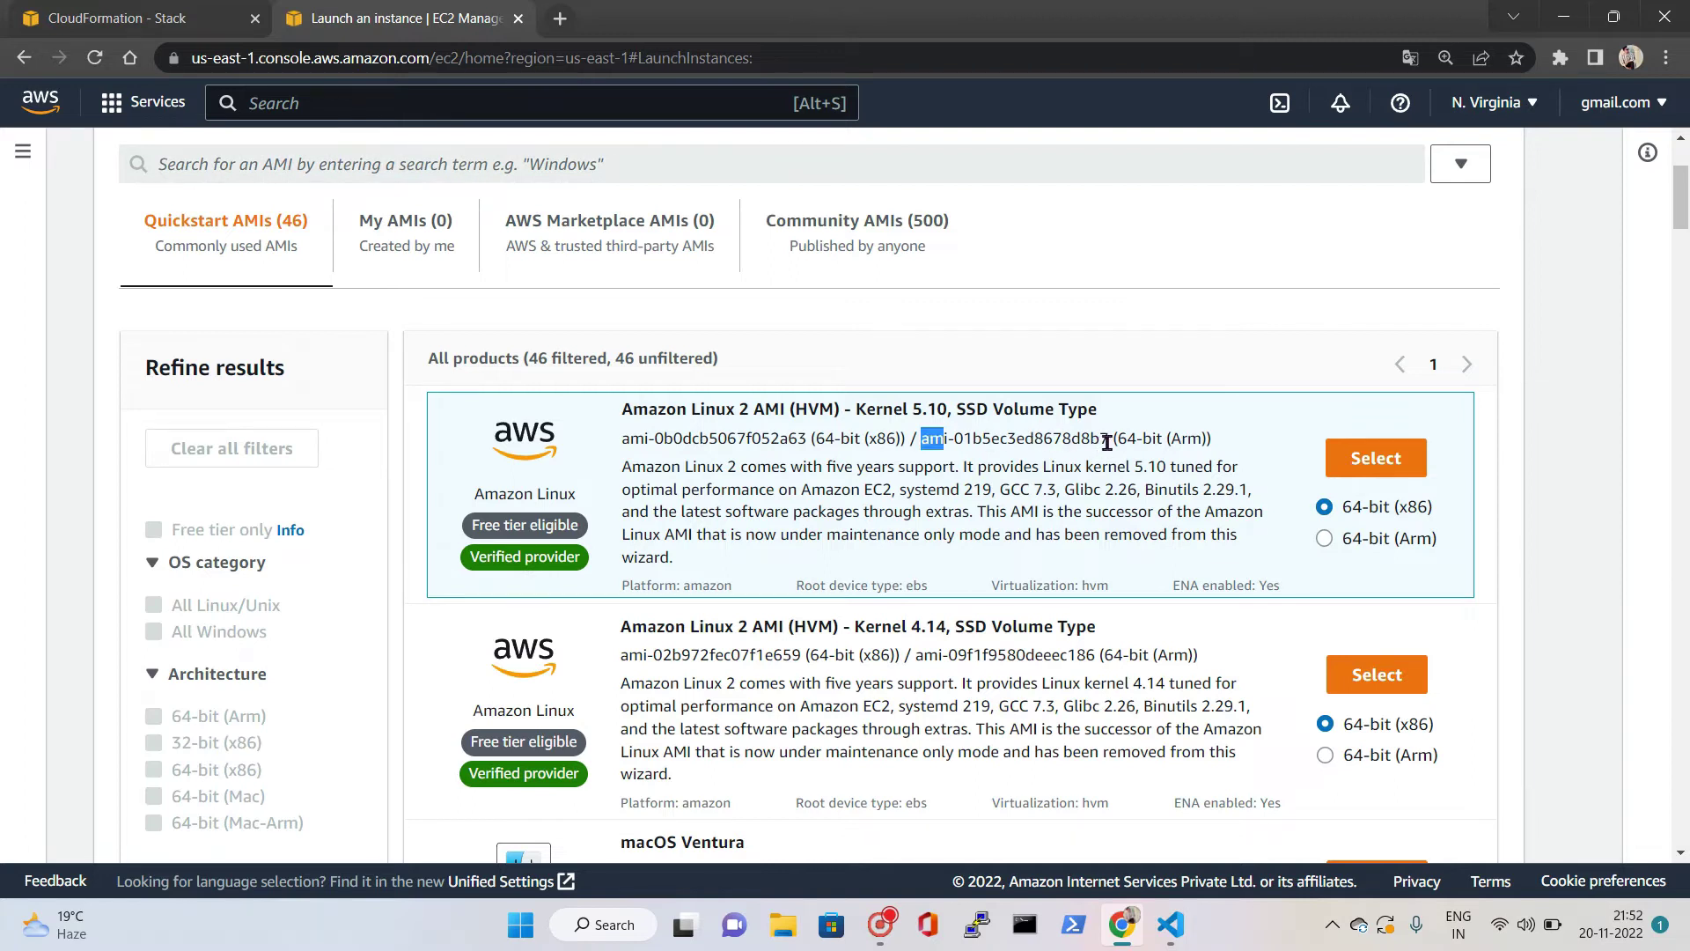
{"action": "double_click", "coordinate": [1078, 437]}
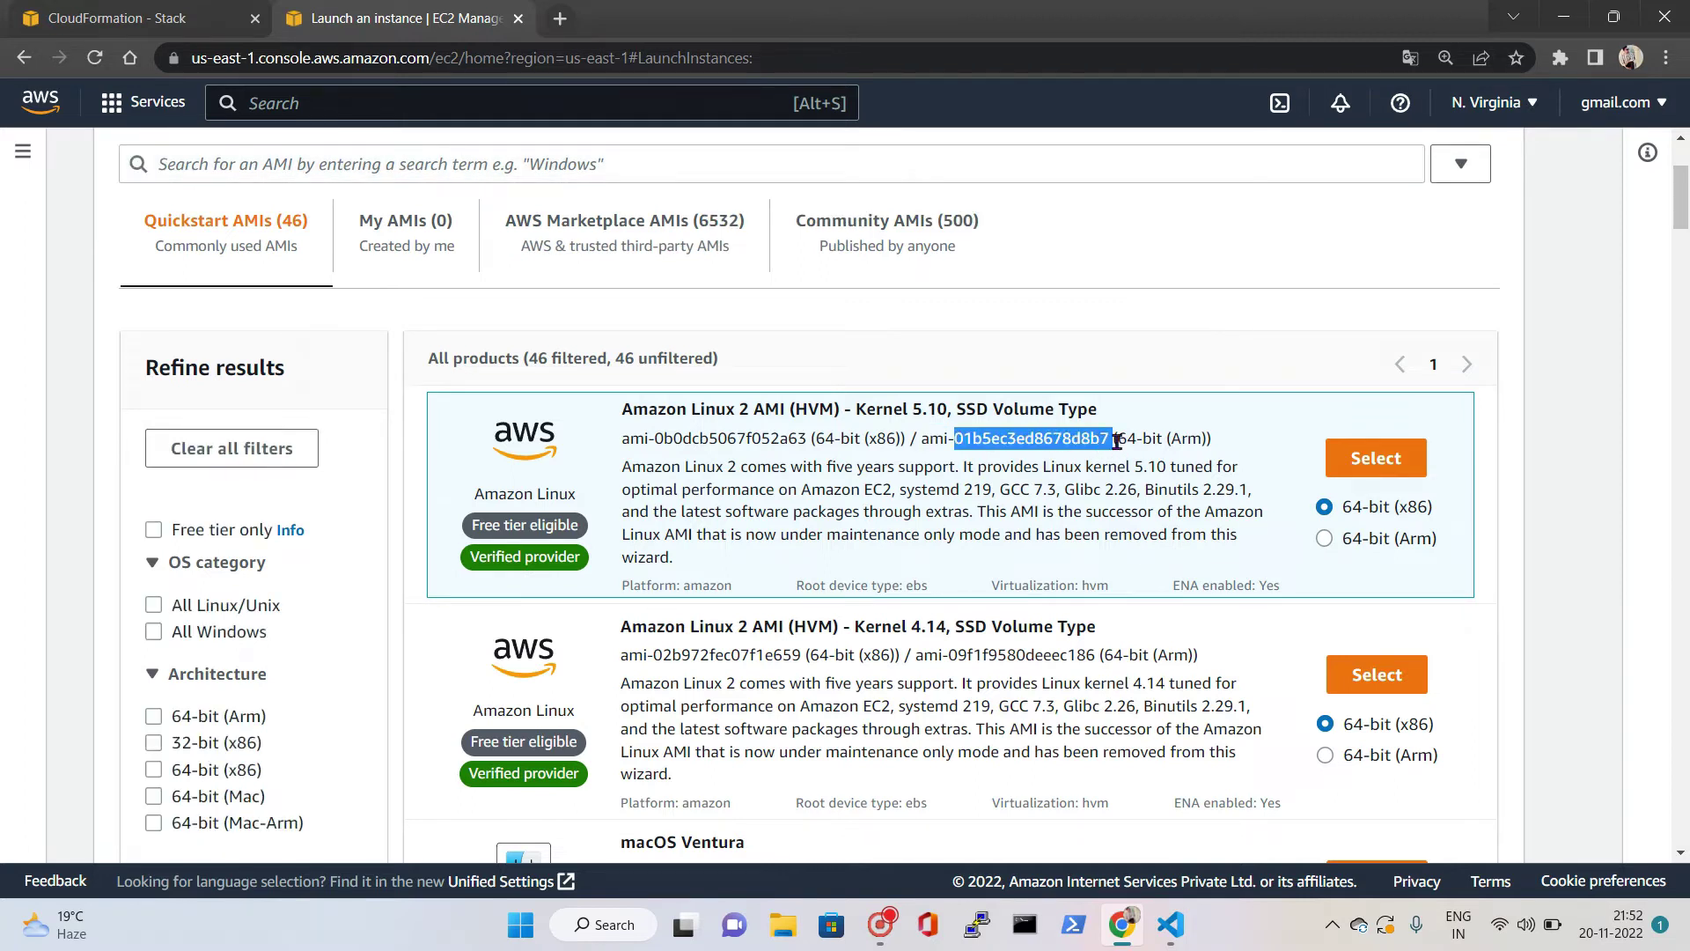
{"action": "left_click_drag", "start_coordinate": [1074, 437], "coordinate": [919, 440]}
{"action": "right_click", "coordinate": [940, 446]}
{"action": "left_click", "coordinate": [977, 457]}
Step: Switch to Visual Studio Code and set the template's ImageId to the copied ami-01b5ec3ed8678d8b7
{"action": "left_click", "coordinate": [1156, 927]}
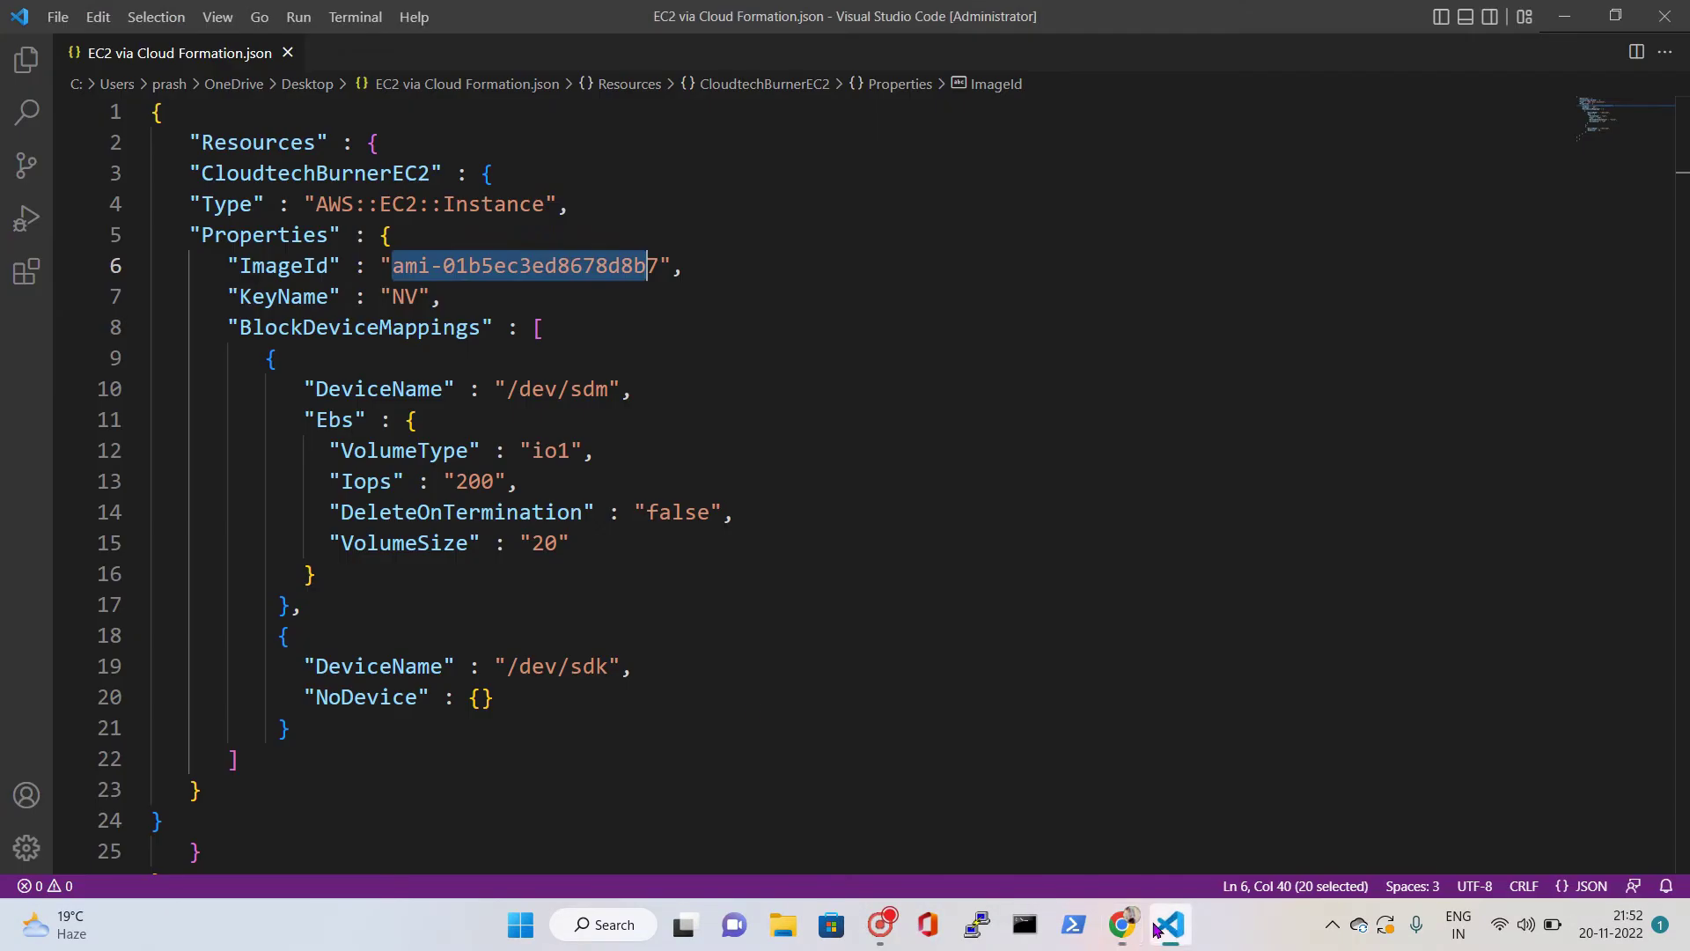
{"action": "right_click", "coordinate": [419, 264]}
{"action": "left_click", "coordinate": [475, 472]}
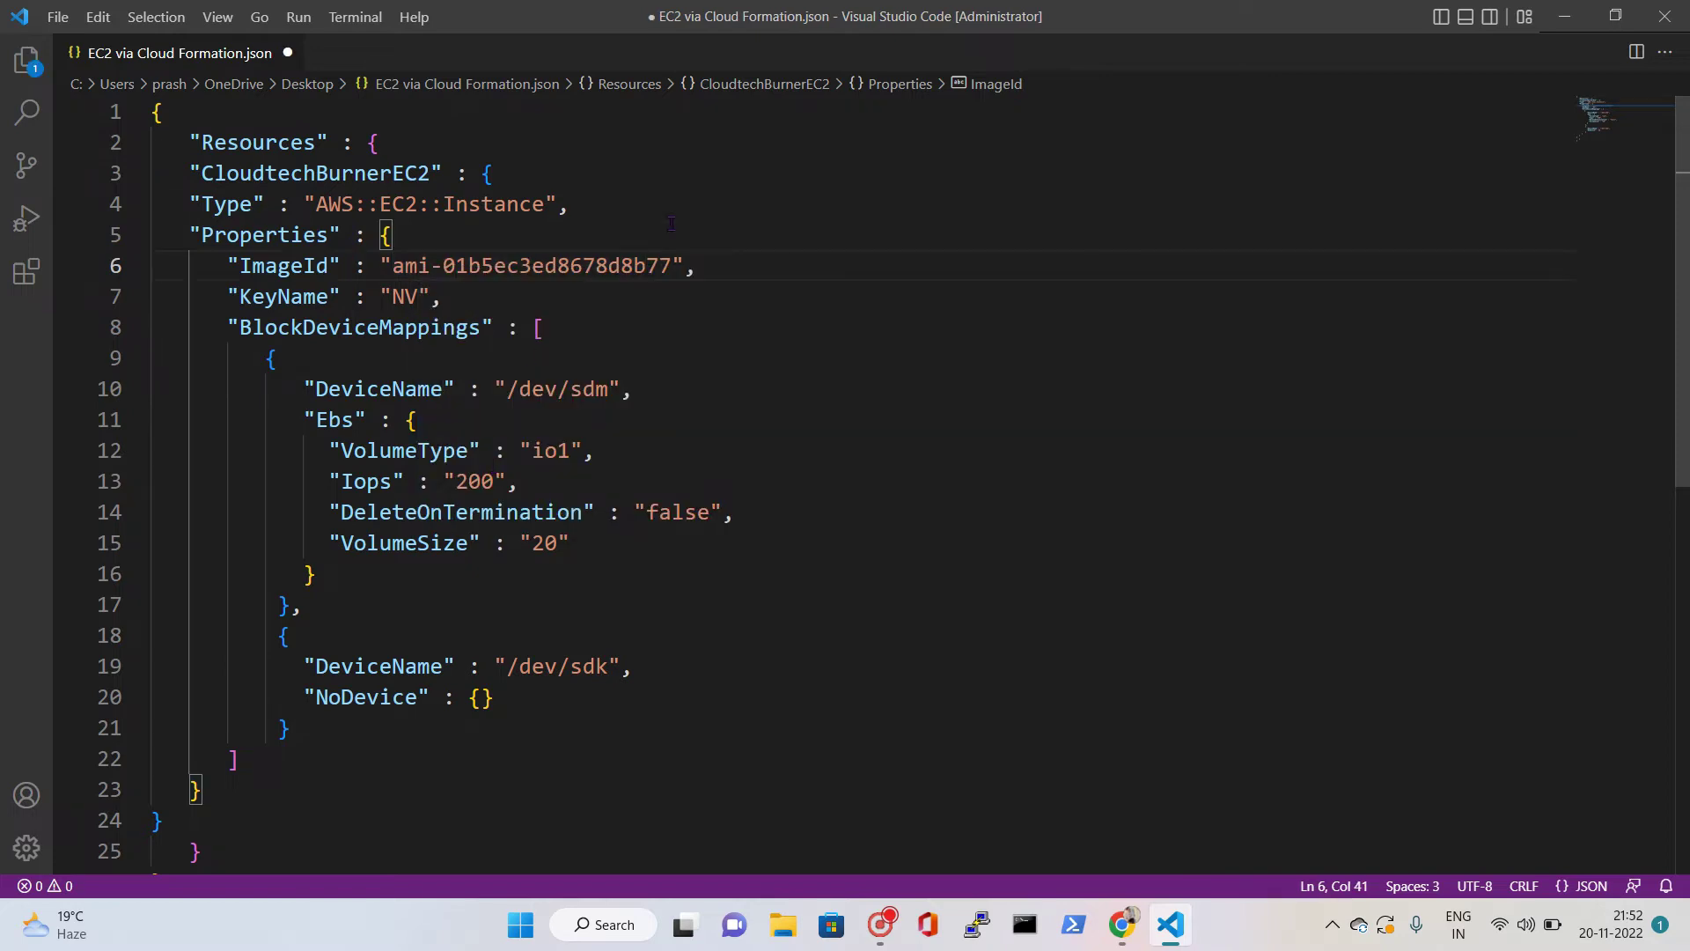
{"action": "left_click", "coordinate": [1121, 924]}
{"action": "key", "text": "alt+Tab"}
Step: Select the template's KeyName value, then switch to Chrome and open the EC2 Key Pairs list
{"action": "left_click_drag", "start_coordinate": [391, 297], "coordinate": [417, 297]}
{"action": "left_click", "coordinate": [1121, 924]}
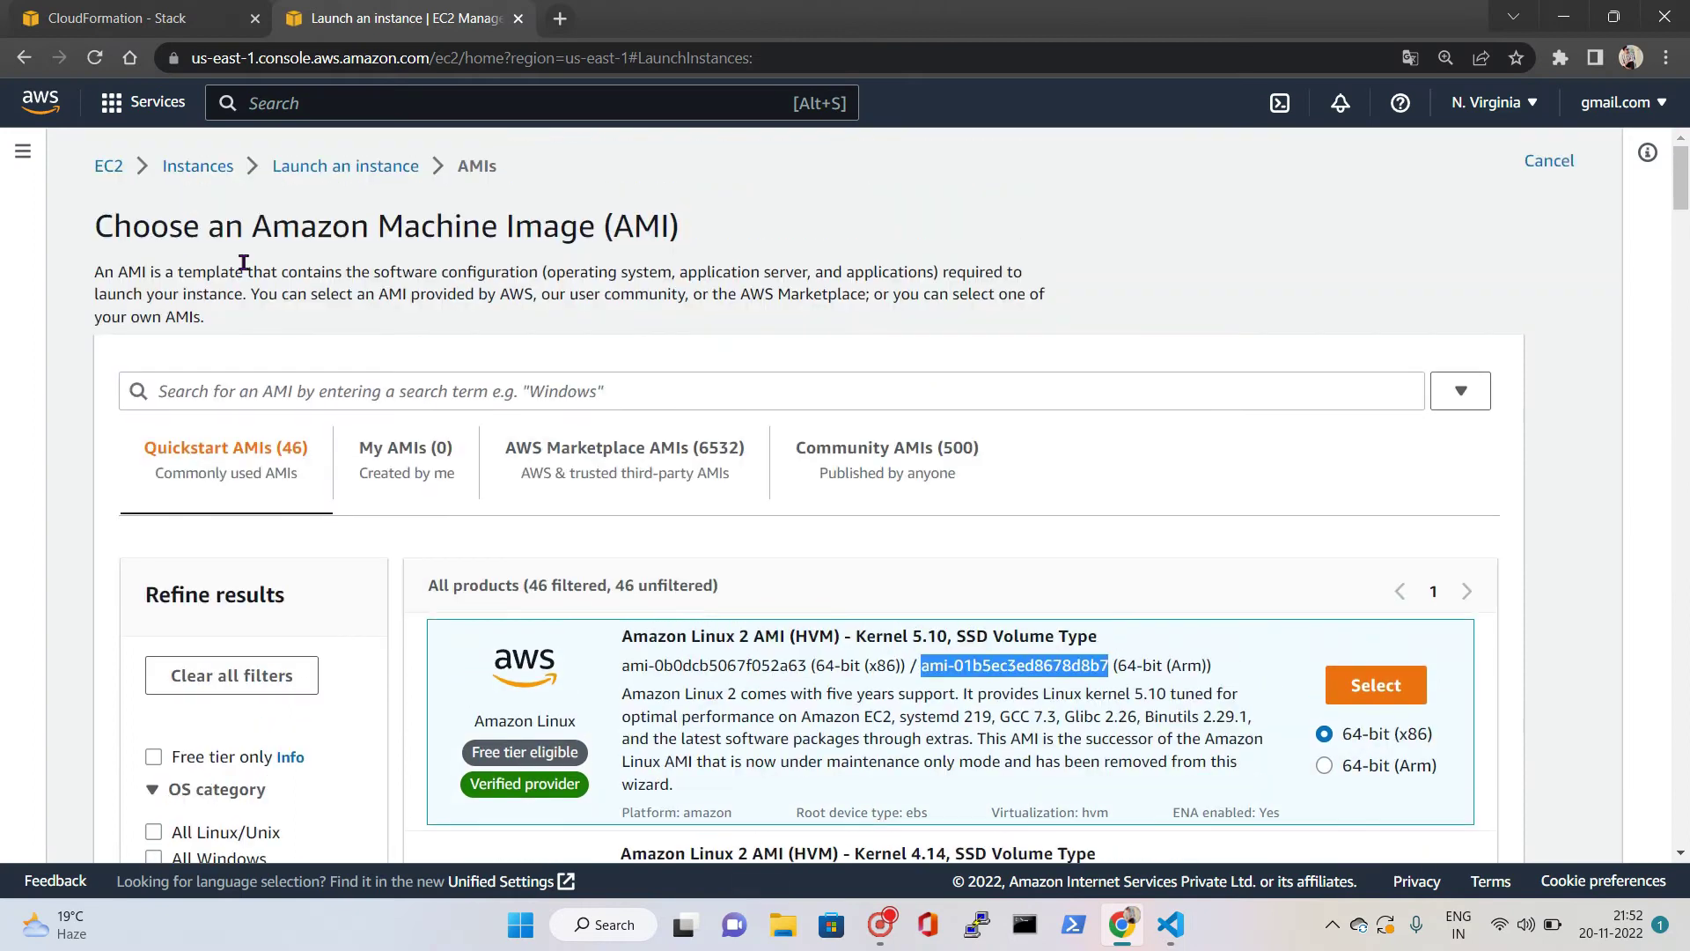
{"action": "left_click", "coordinate": [118, 174]}
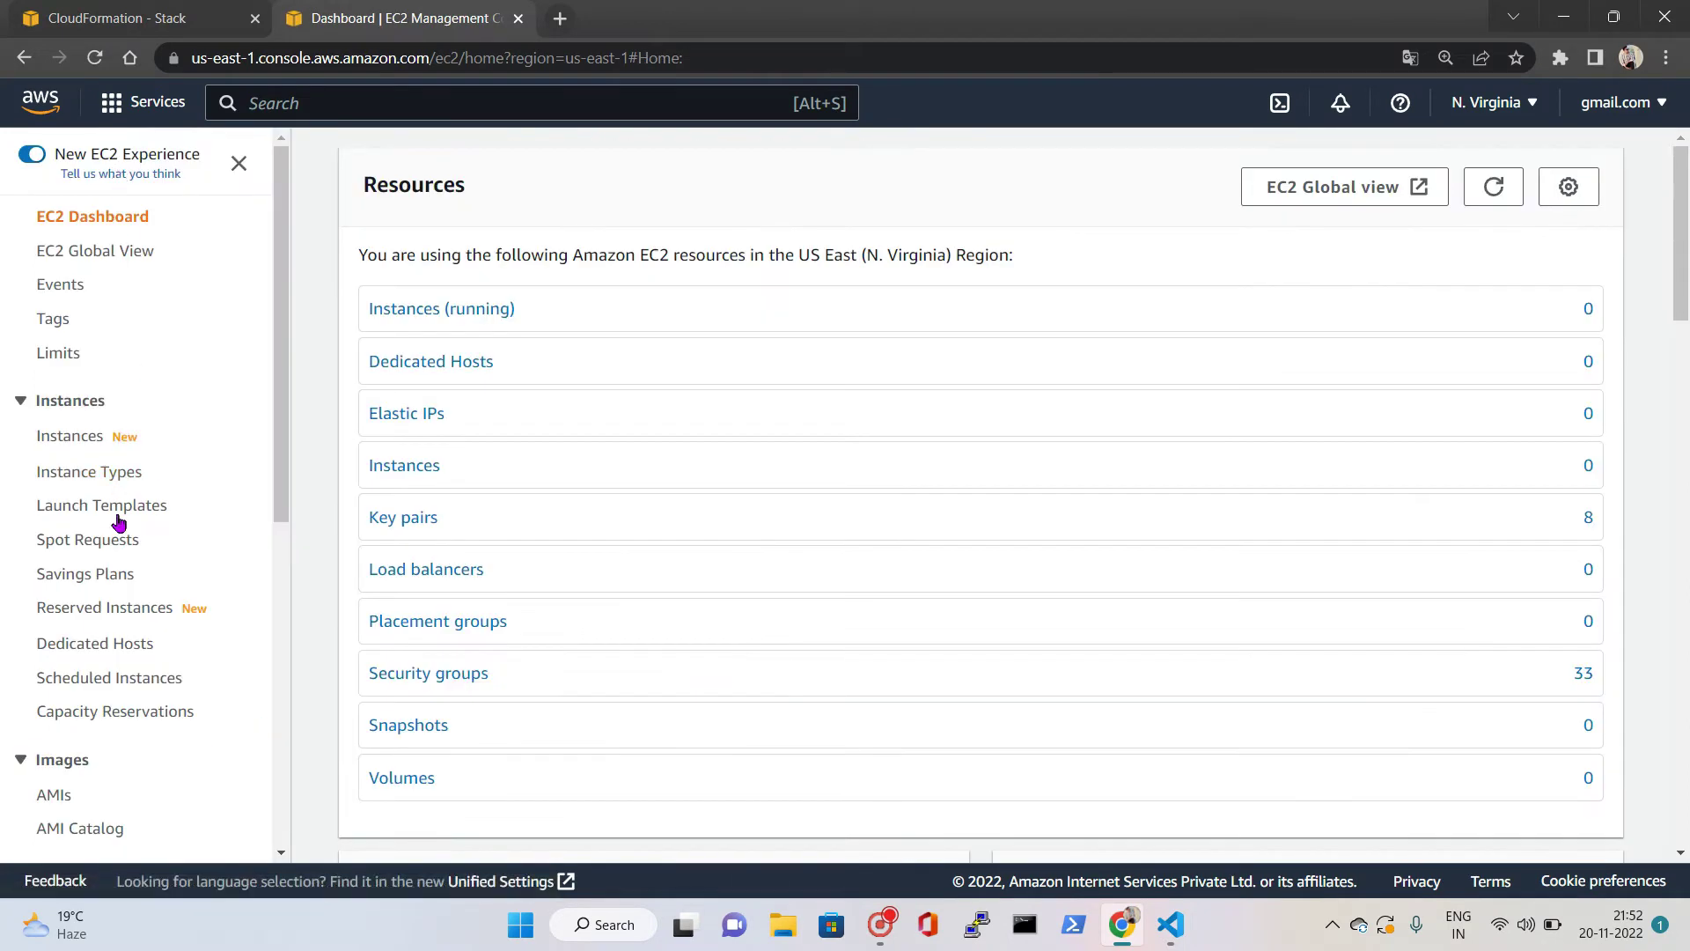
{"action": "scroll", "coordinate": [83, 616], "scroll_direction": "down", "scroll_amount": 4}
{"action": "scroll", "coordinate": [79, 581], "scroll_direction": "down", "scroll_amount": 4}
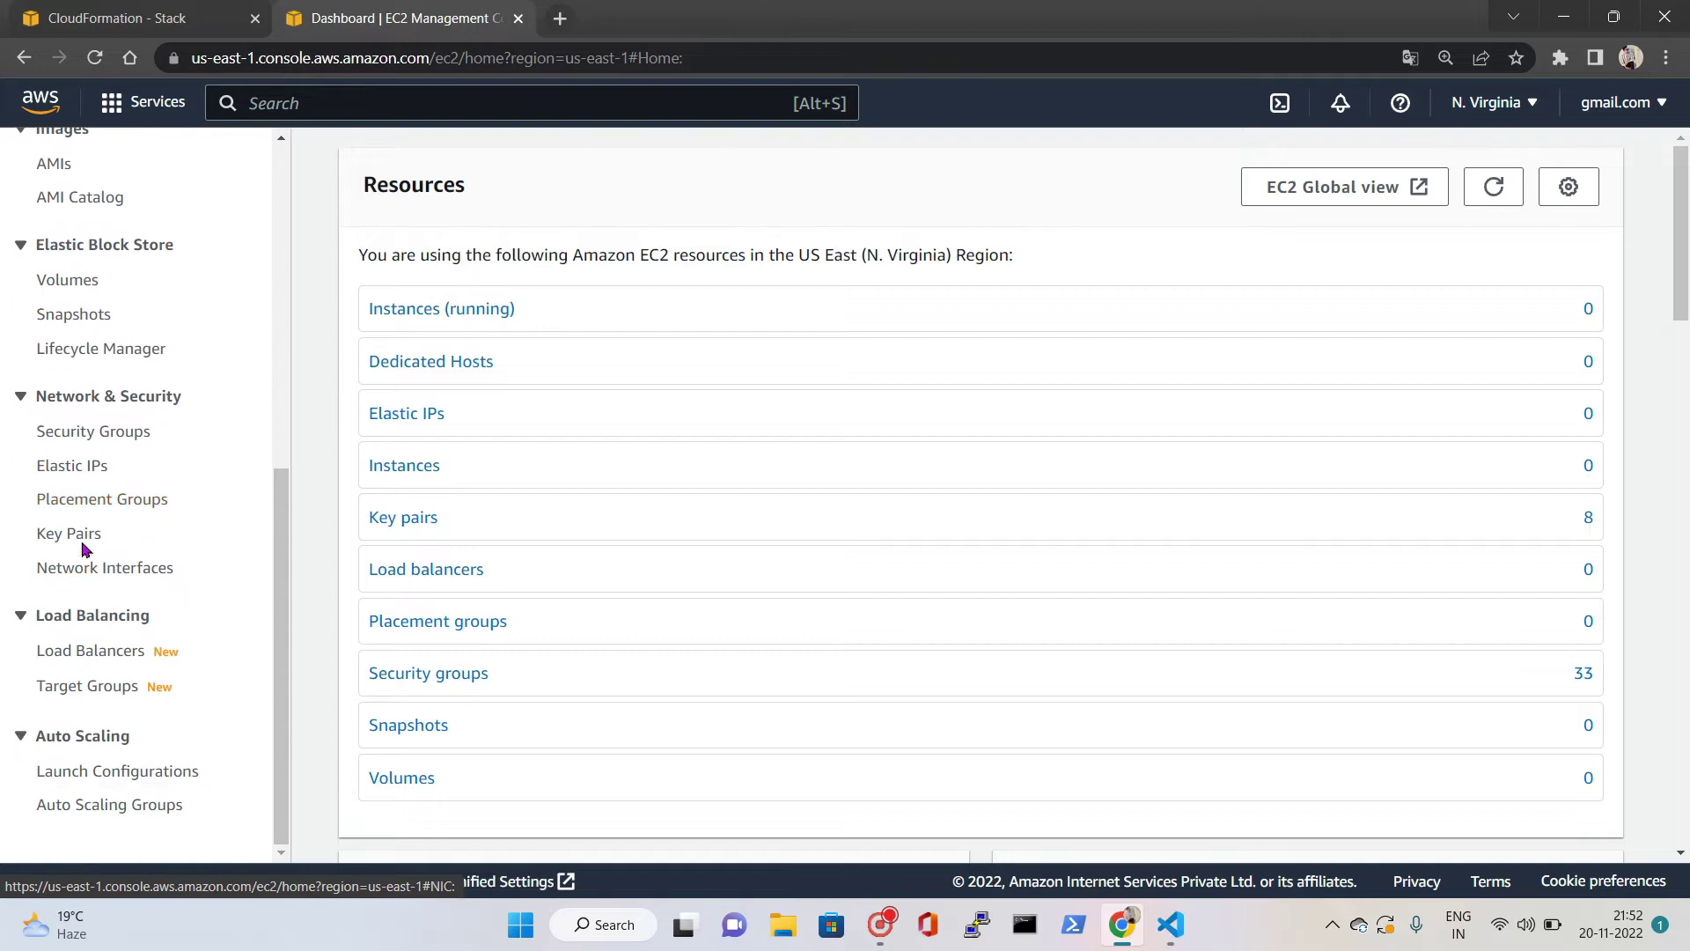
{"action": "left_click", "coordinate": [81, 537]}
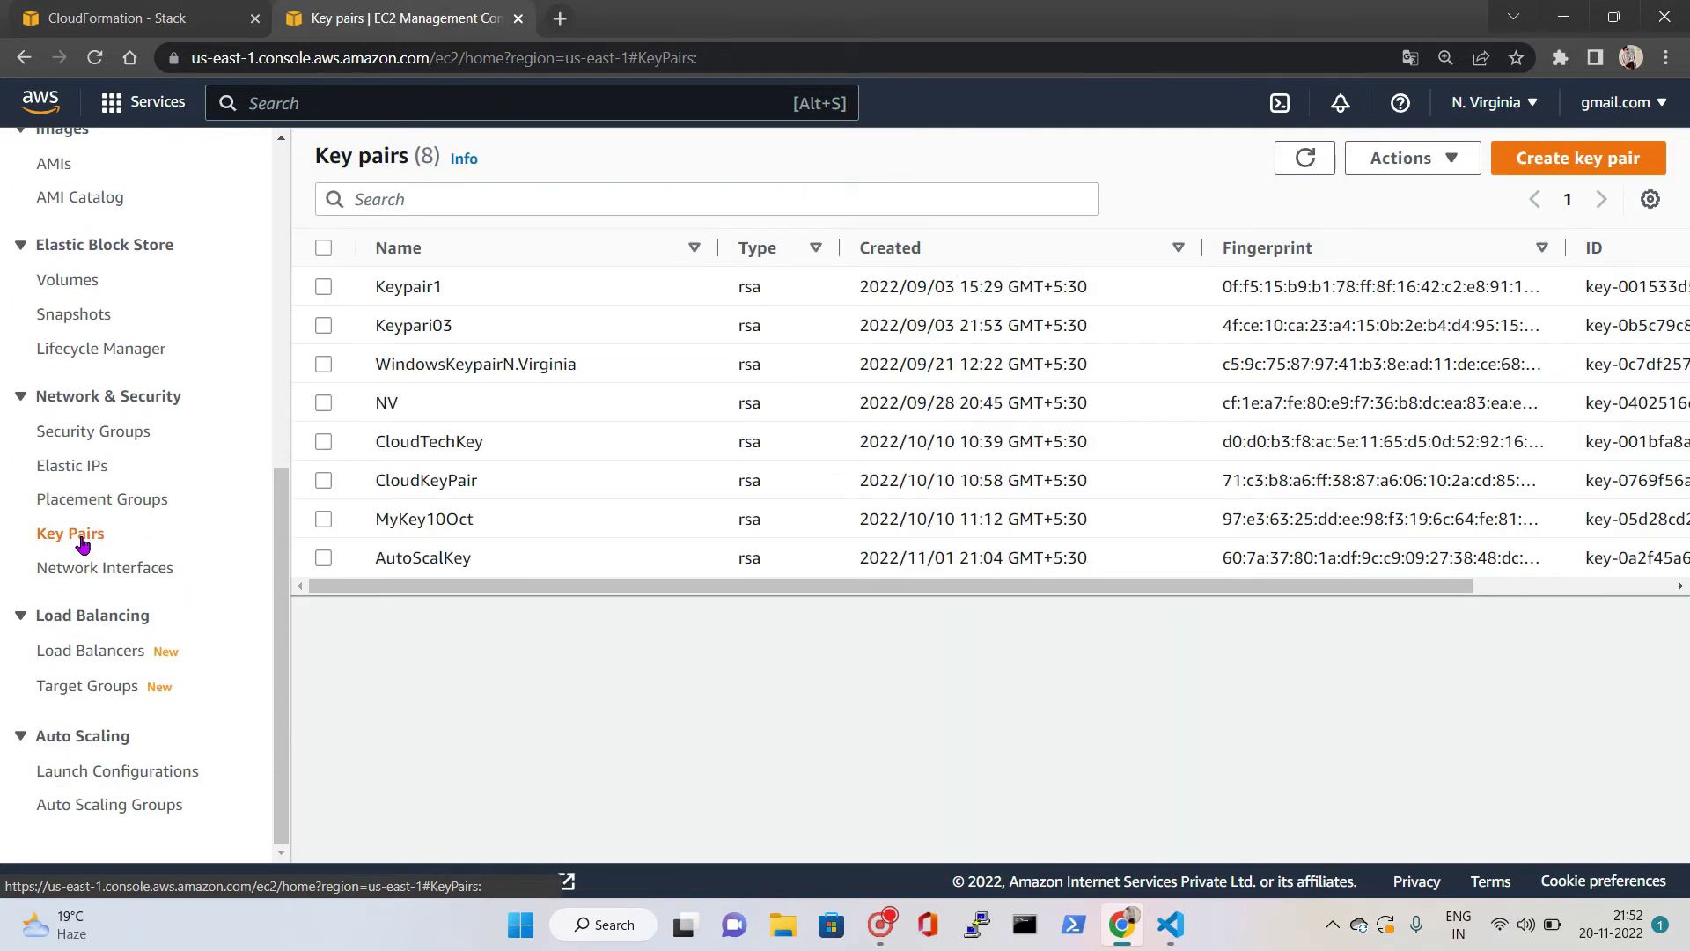
Step: Select the NV key pair's name in the list and copy it
{"action": "double_click", "coordinate": [395, 405]}
{"action": "right_click", "coordinate": [378, 405]}
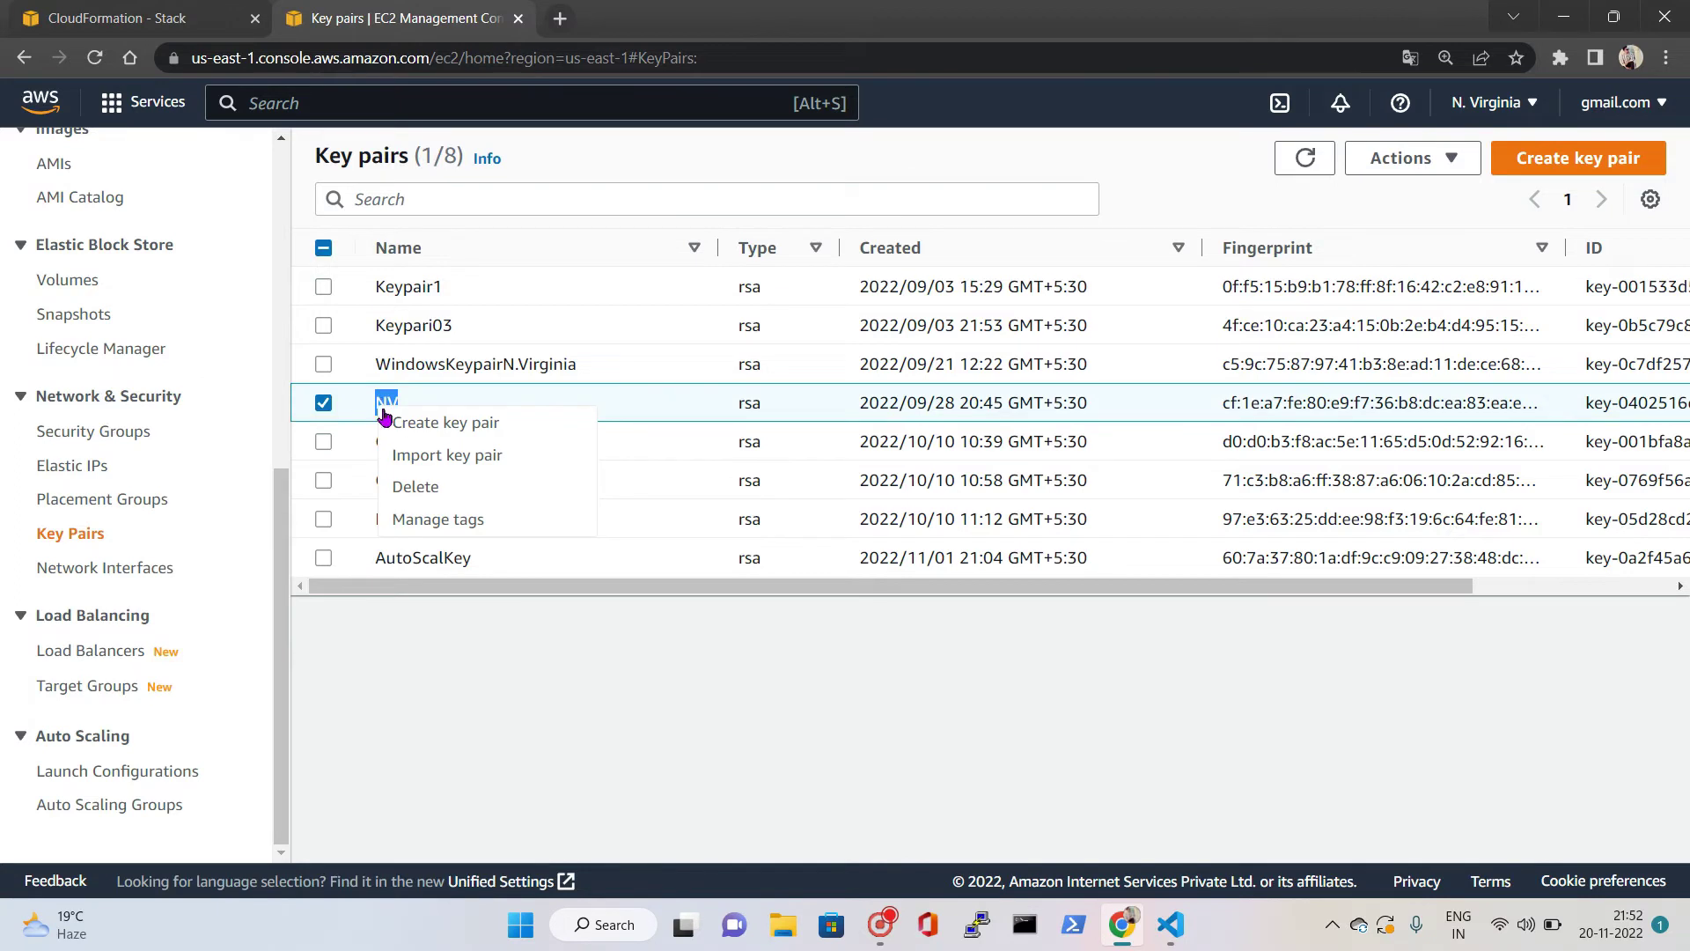
{"action": "left_click", "coordinate": [660, 668]}
{"action": "double_click", "coordinate": [384, 402]}
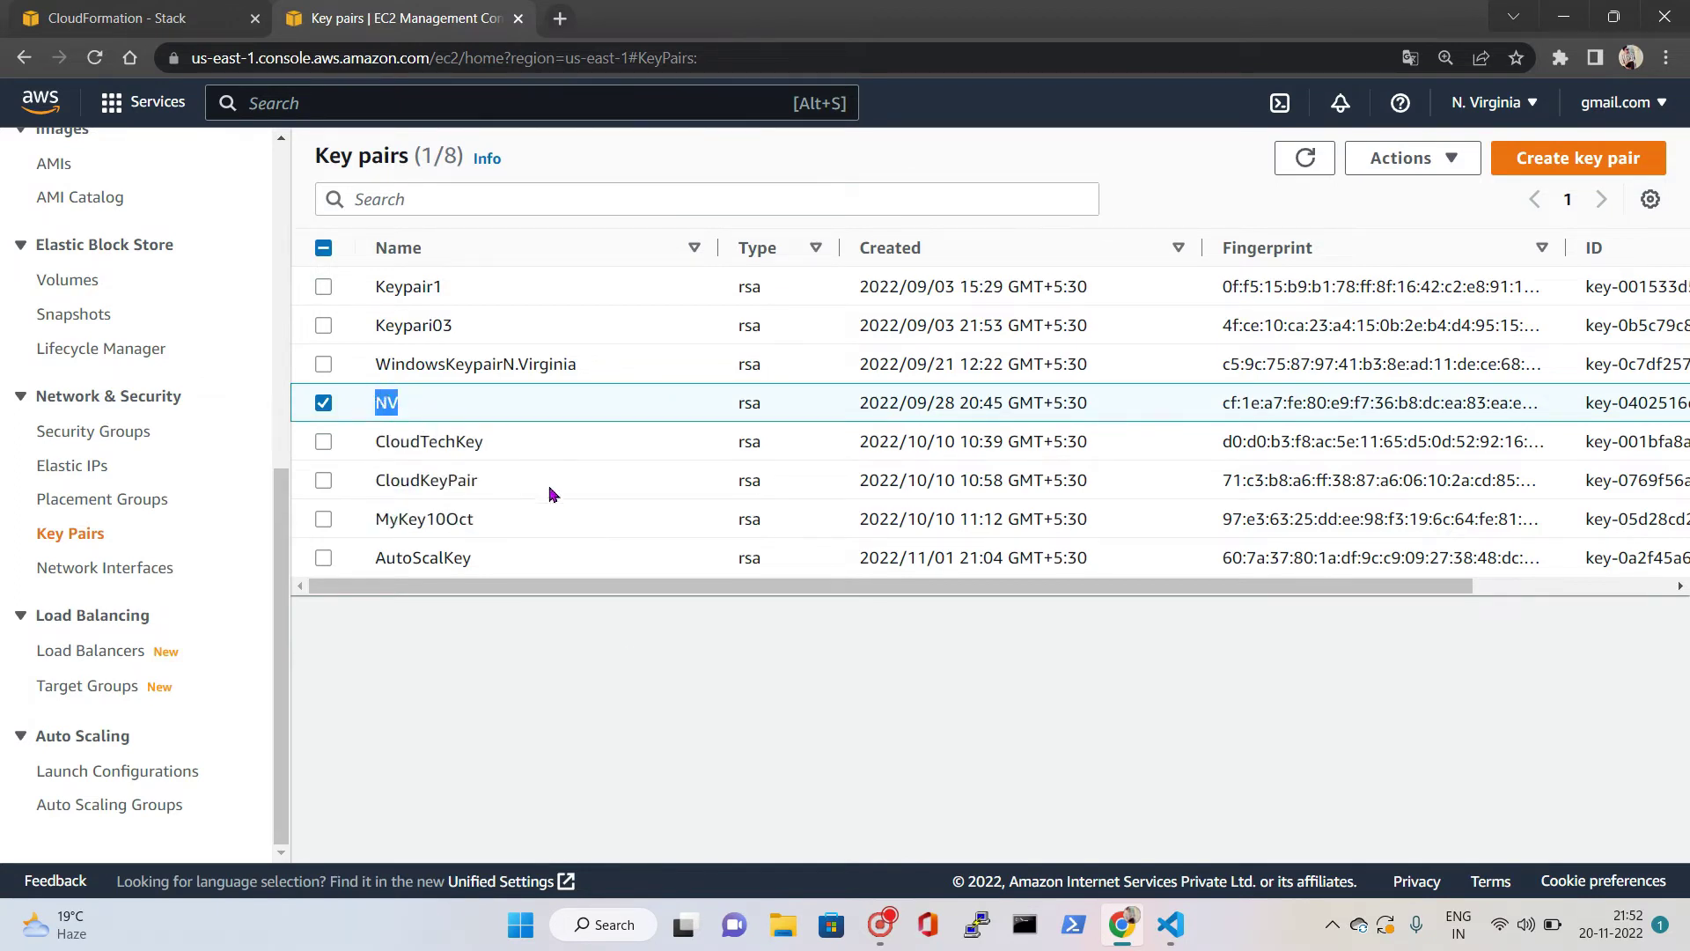
Step: Switch to Visual Studio Code and paste the copied key pair name NV as the template's KeyName
{"action": "left_click", "coordinate": [1170, 925]}
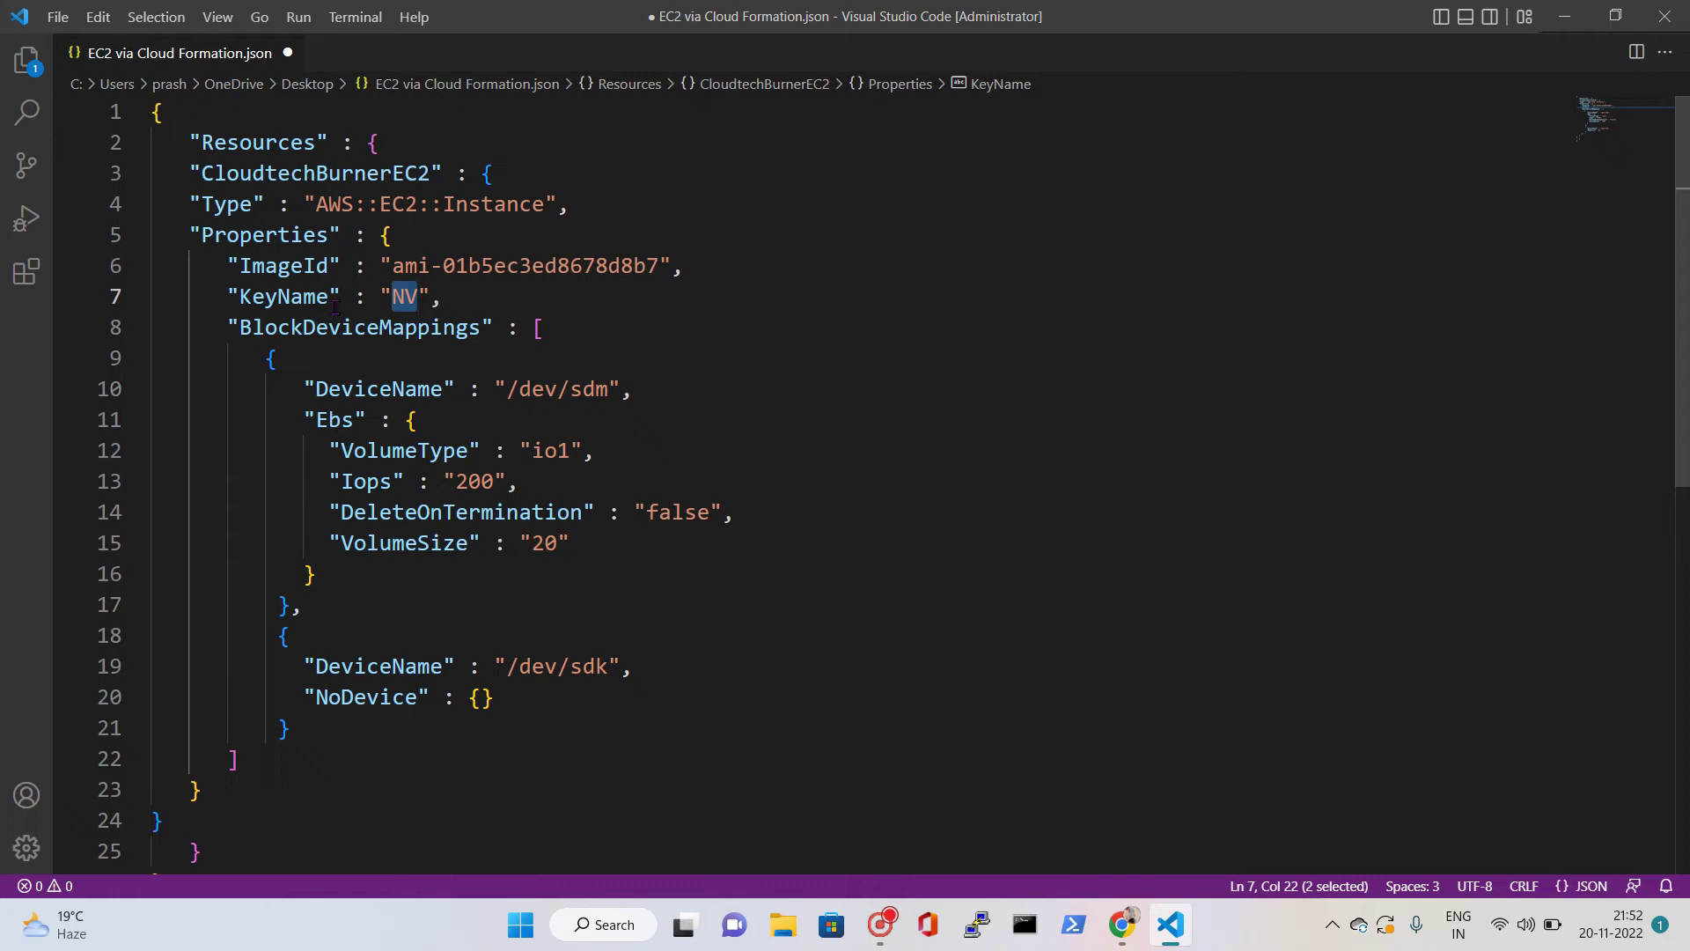
{"action": "right_click", "coordinate": [402, 298]}
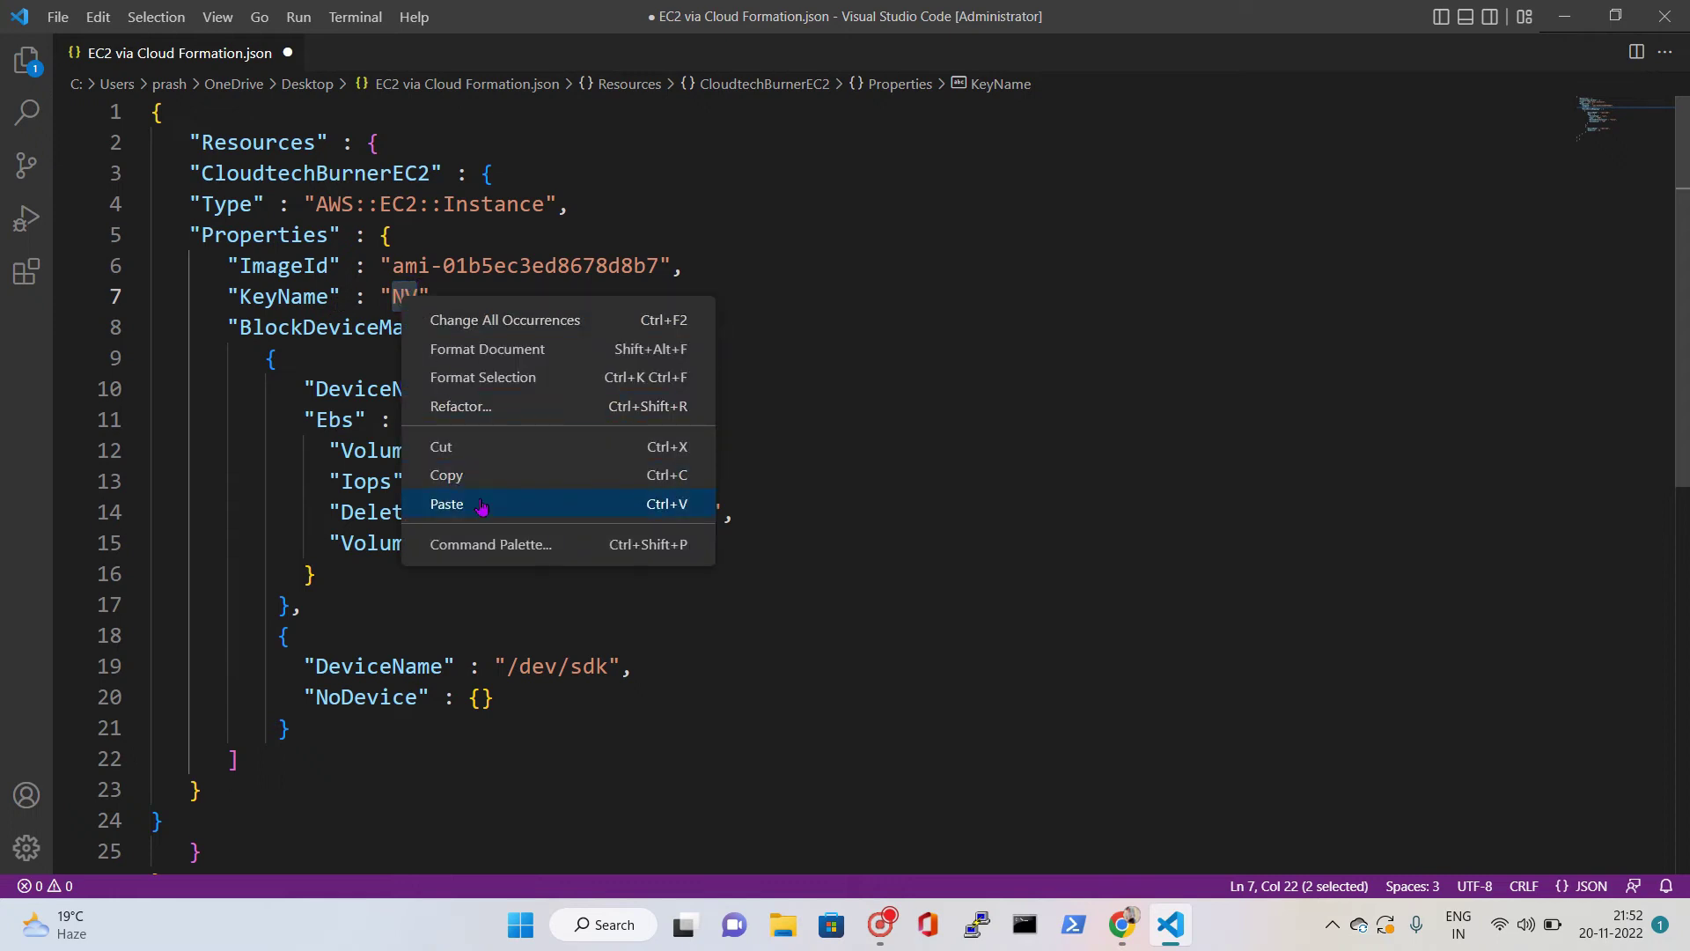
{"action": "left_click", "coordinate": [481, 504]}
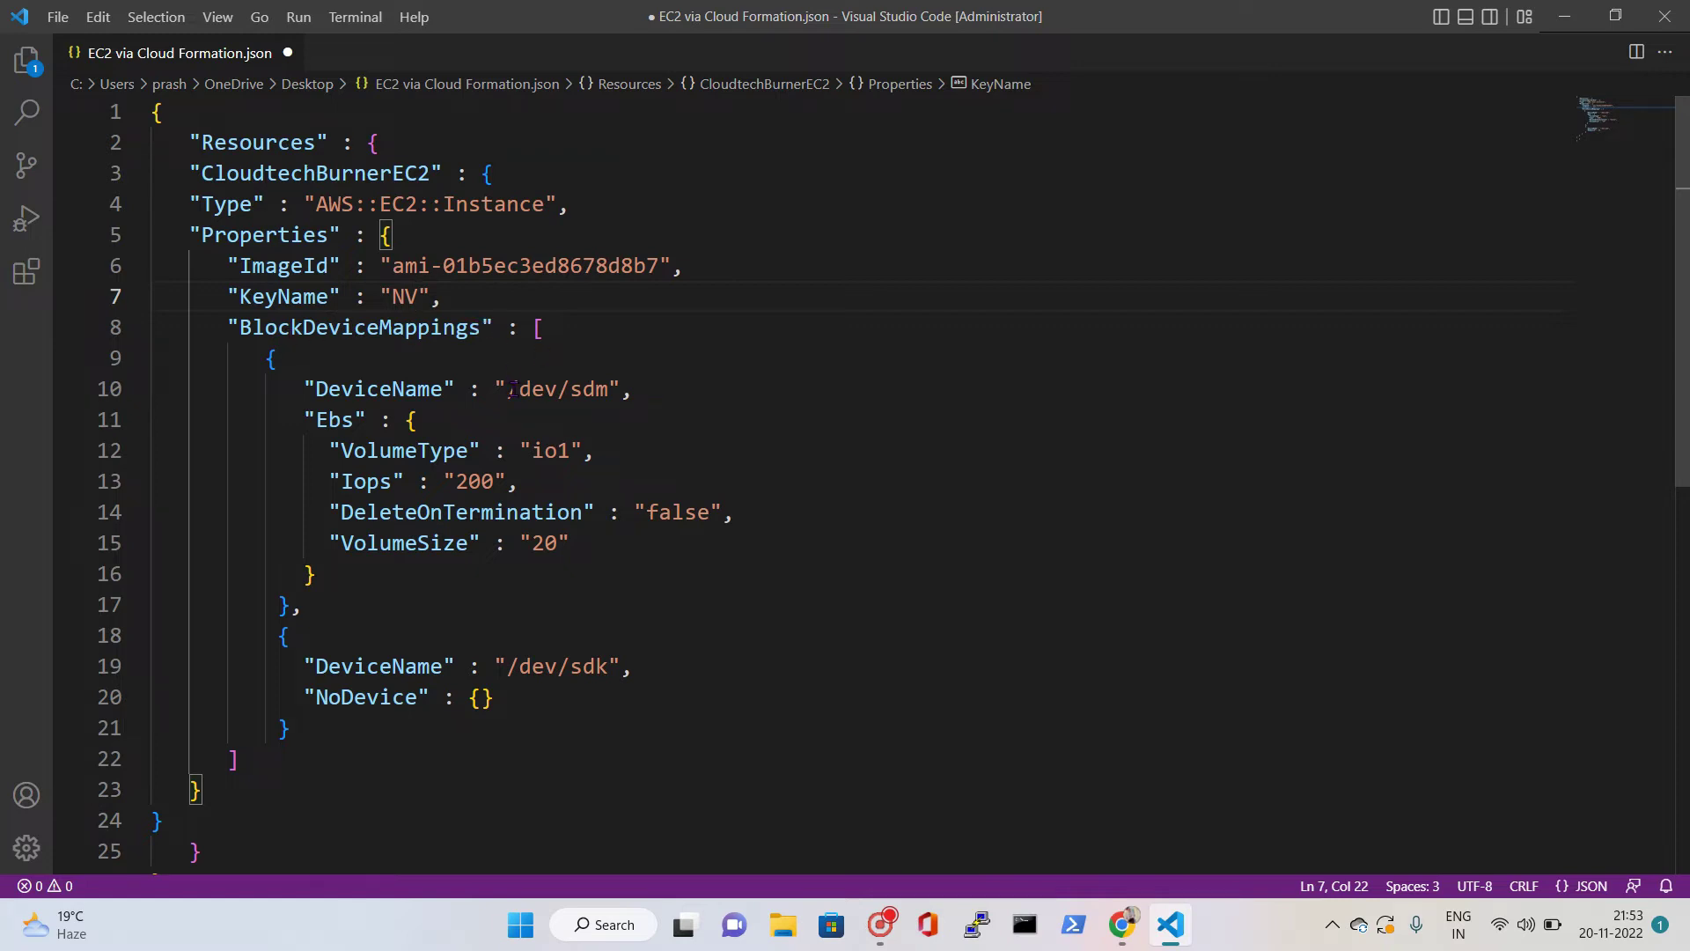
Step: Save the edited template file and close Visual Studio Code
{"action": "double_click", "coordinate": [574, 393]}
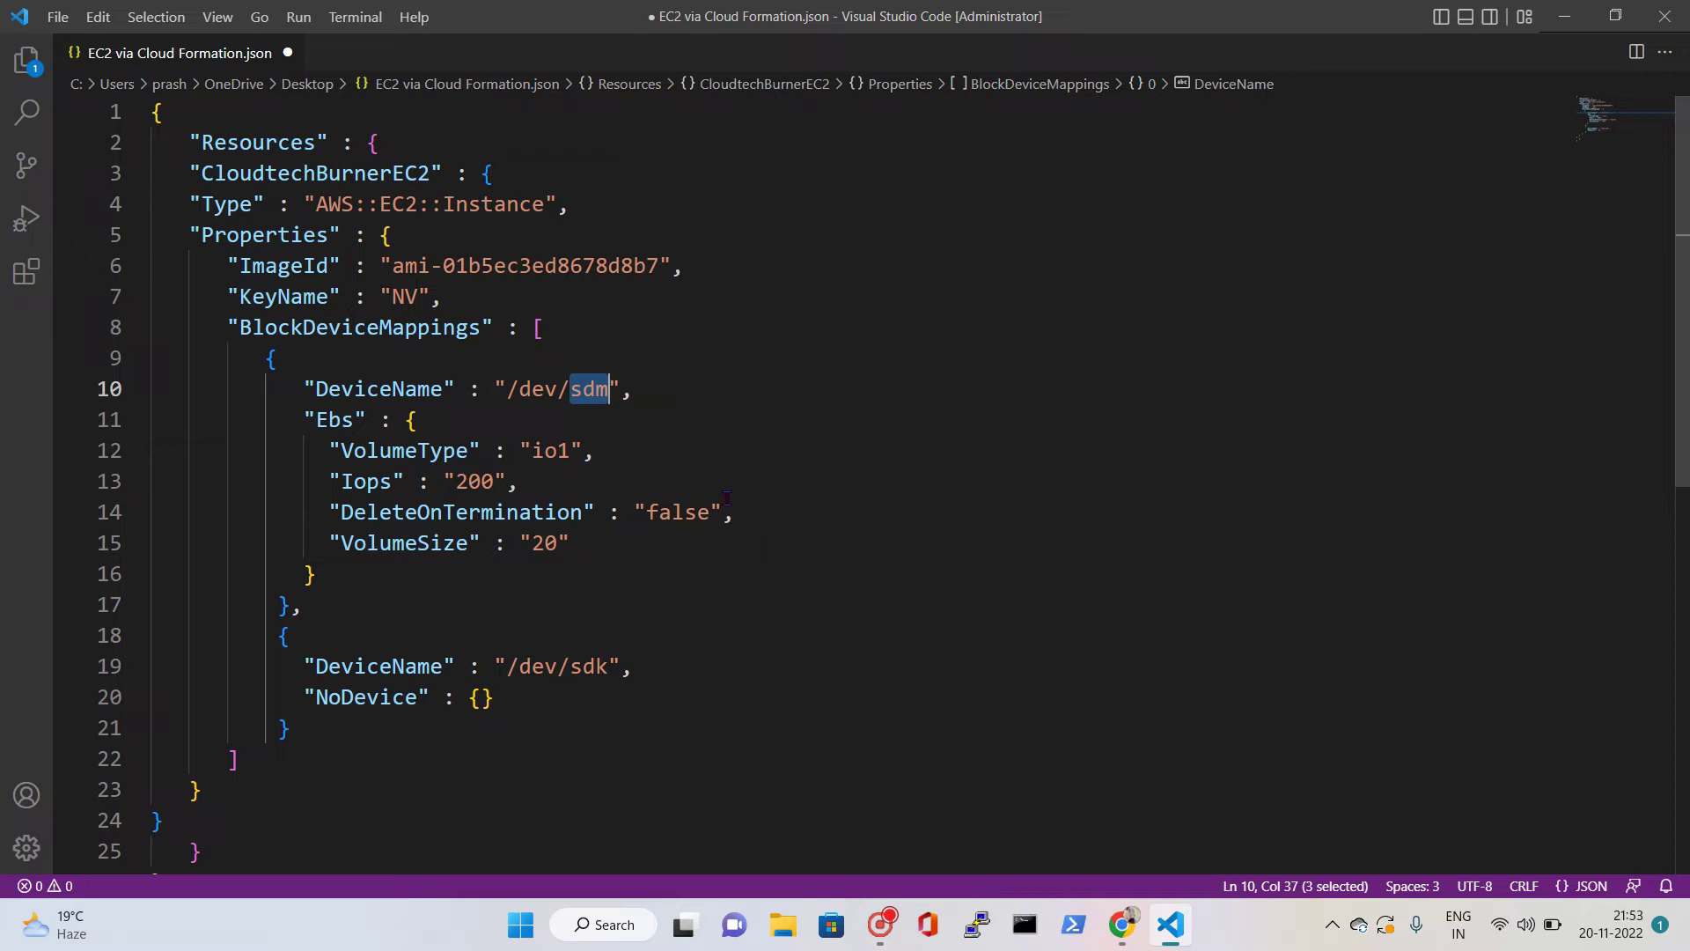
{"action": "key", "text": "ctrl+s"}
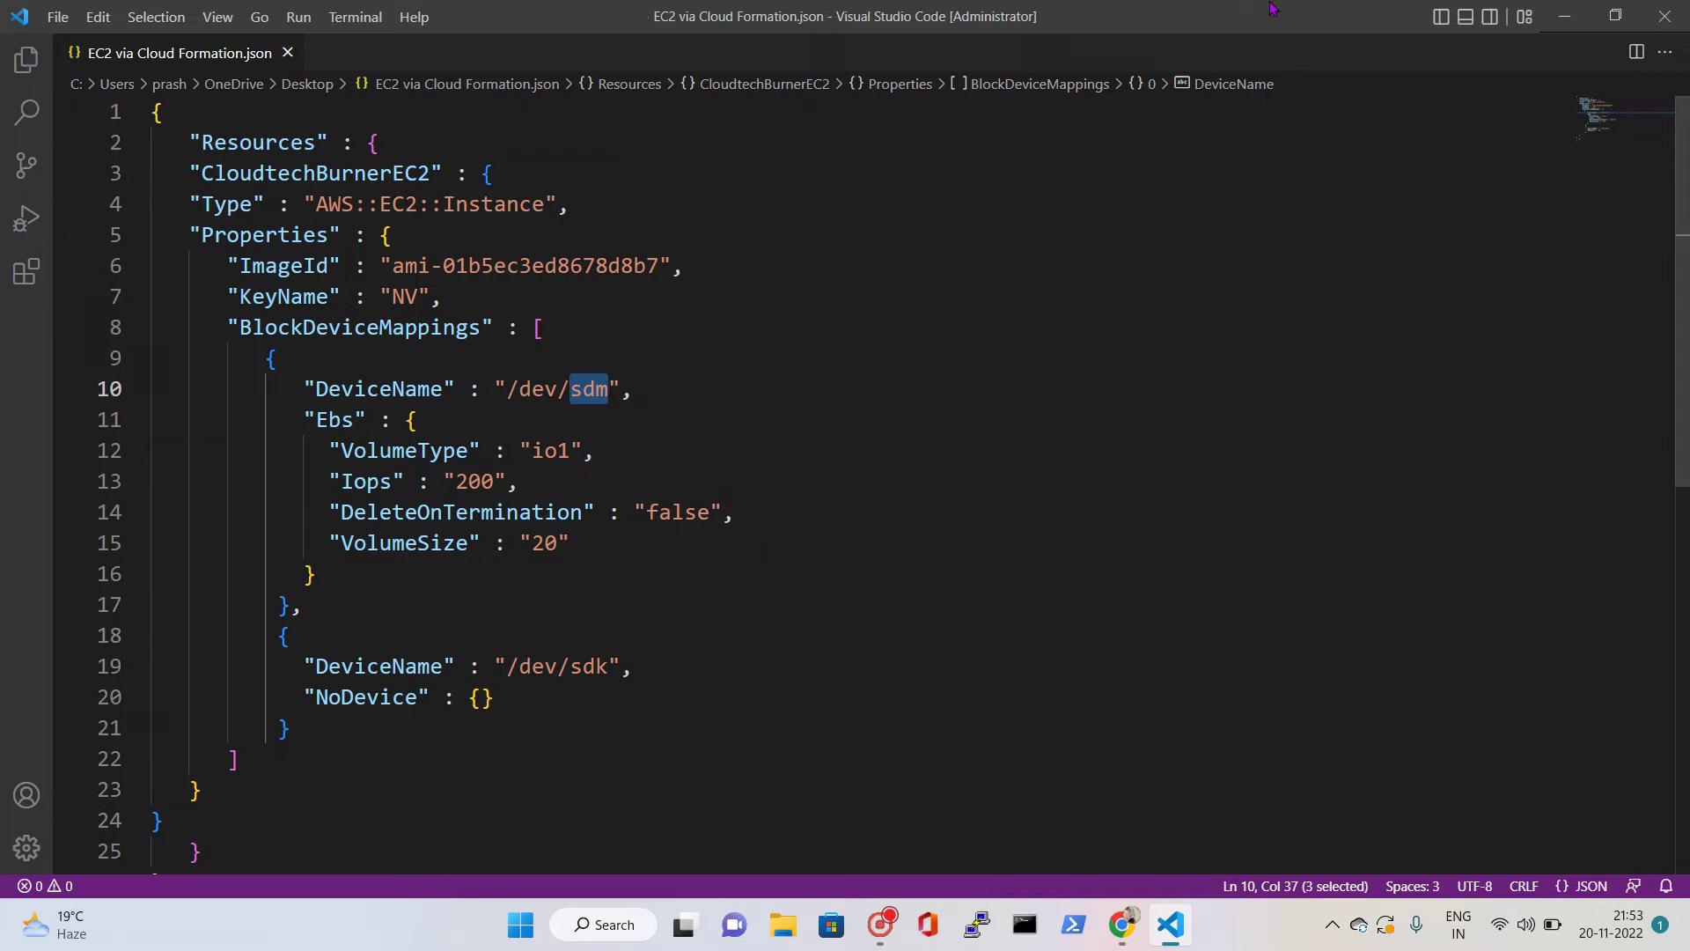
{"action": "left_click", "coordinate": [1665, 16]}
Step: Open the EC2 Instances list in Chrome and check it for existing instances
{"action": "scroll", "coordinate": [227, 629], "scroll_direction": "up", "scroll_amount": 7}
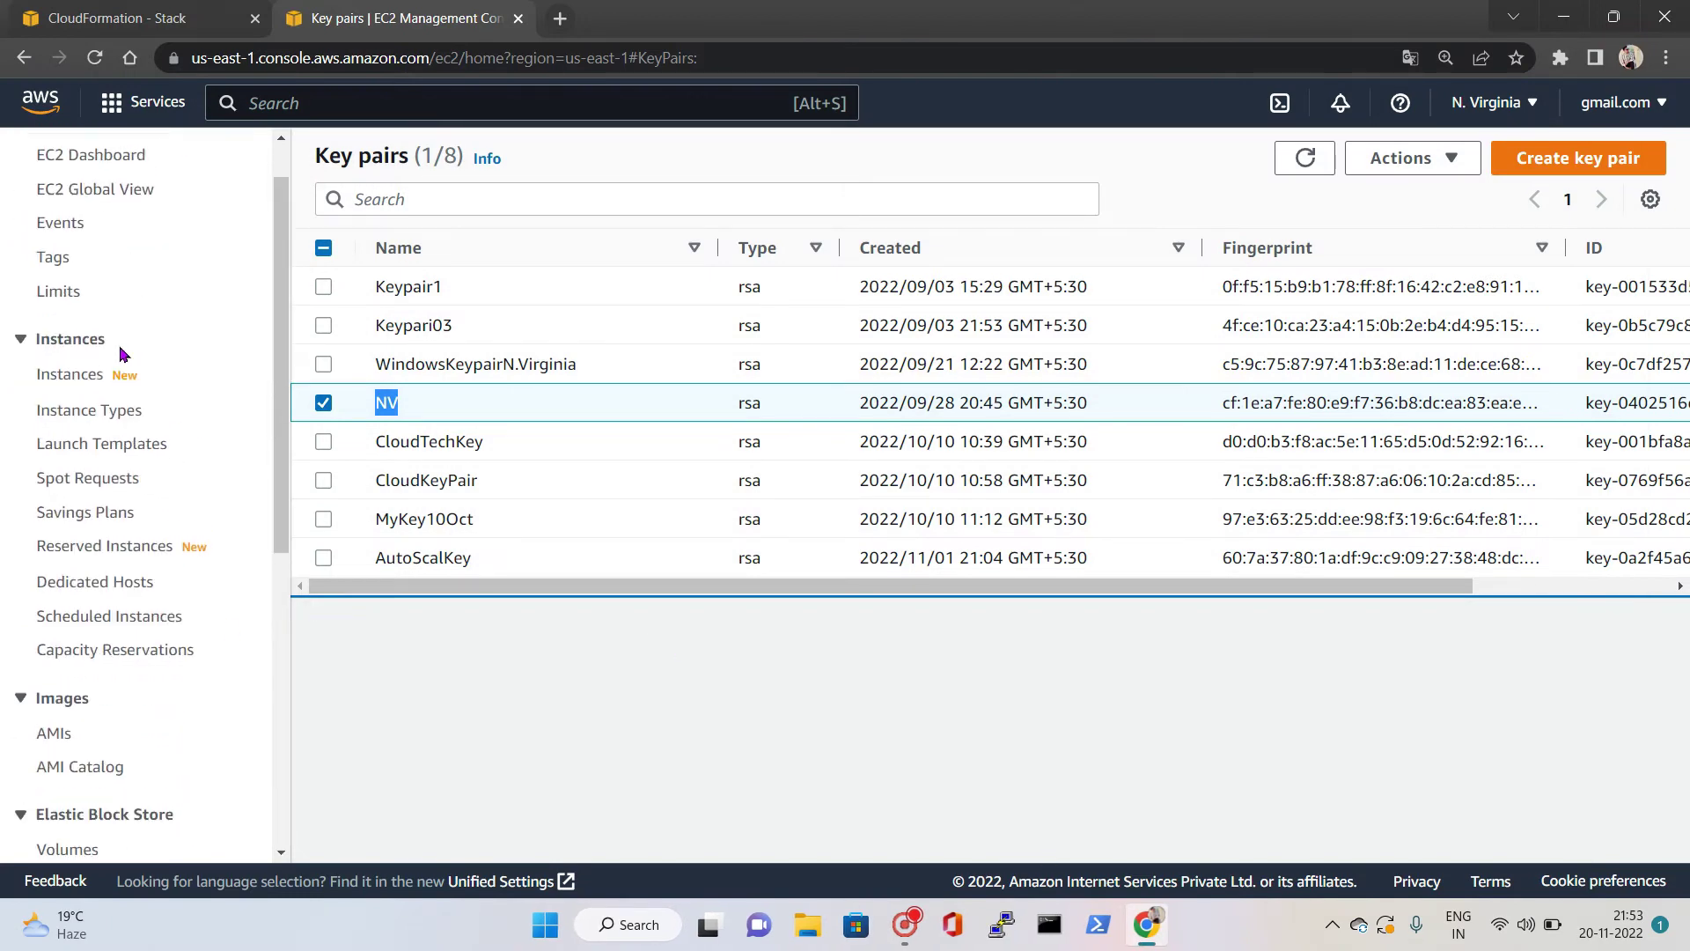
{"action": "left_click", "coordinate": [84, 434]}
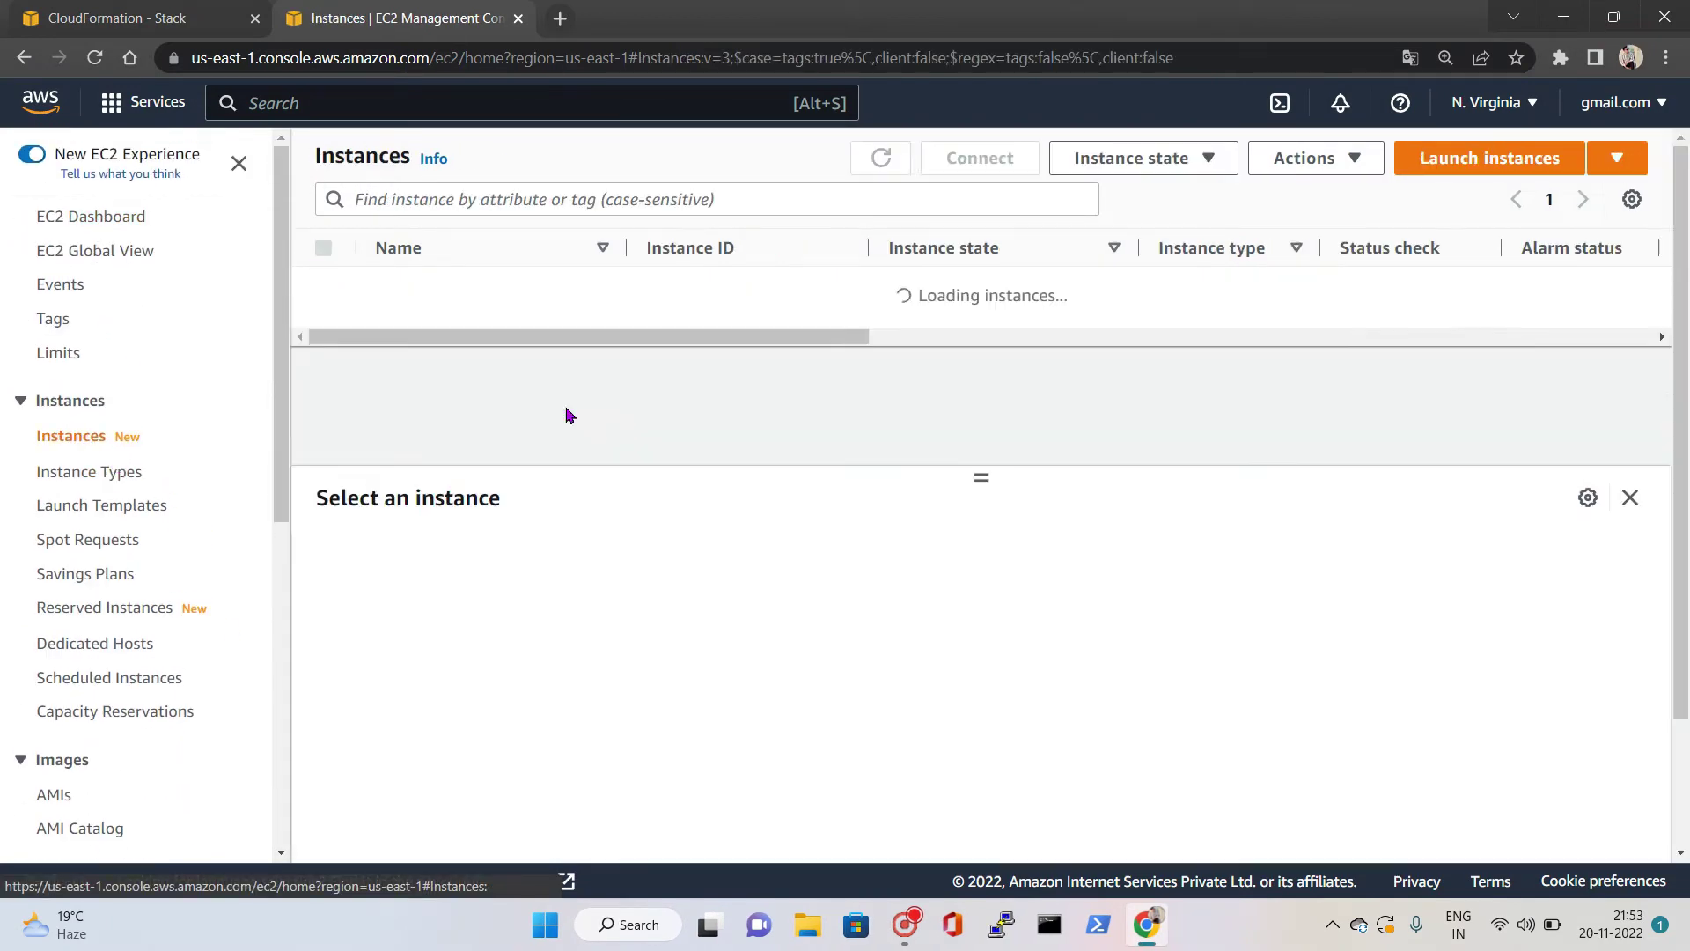
{"action": "left_click", "coordinate": [989, 319]}
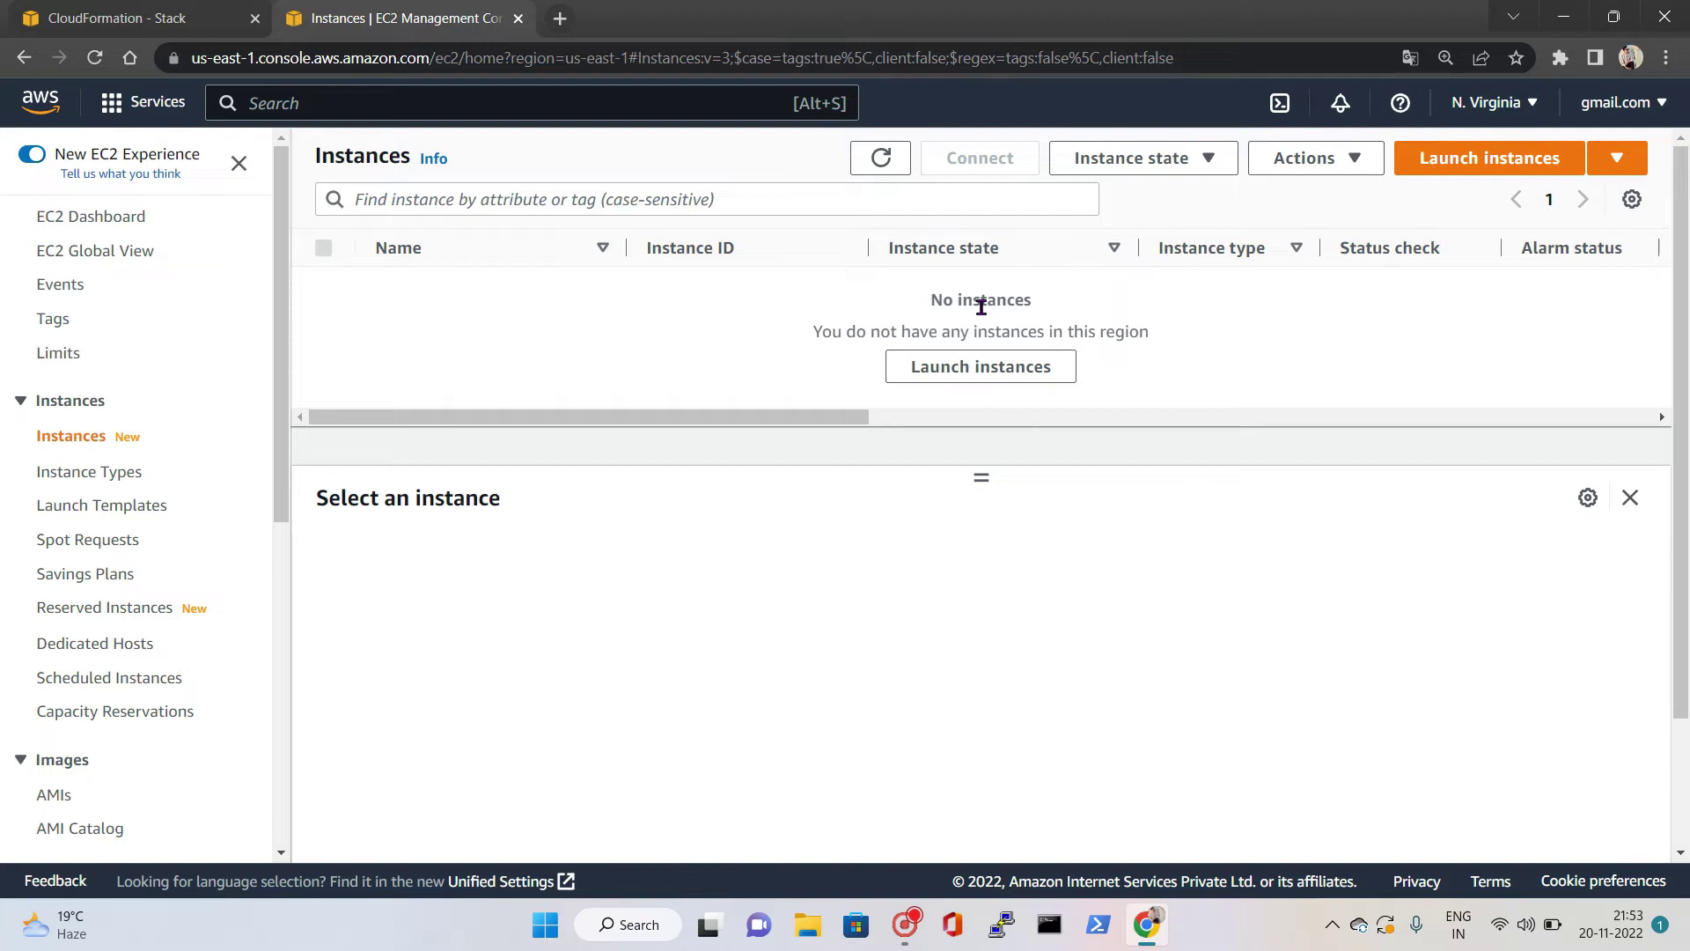
Step: Return to the CloudFormation stack creation page, upload EC2 via Cloud Formation.json as the template, and continue to the stack details
{"action": "left_click", "coordinate": [264, 14]}
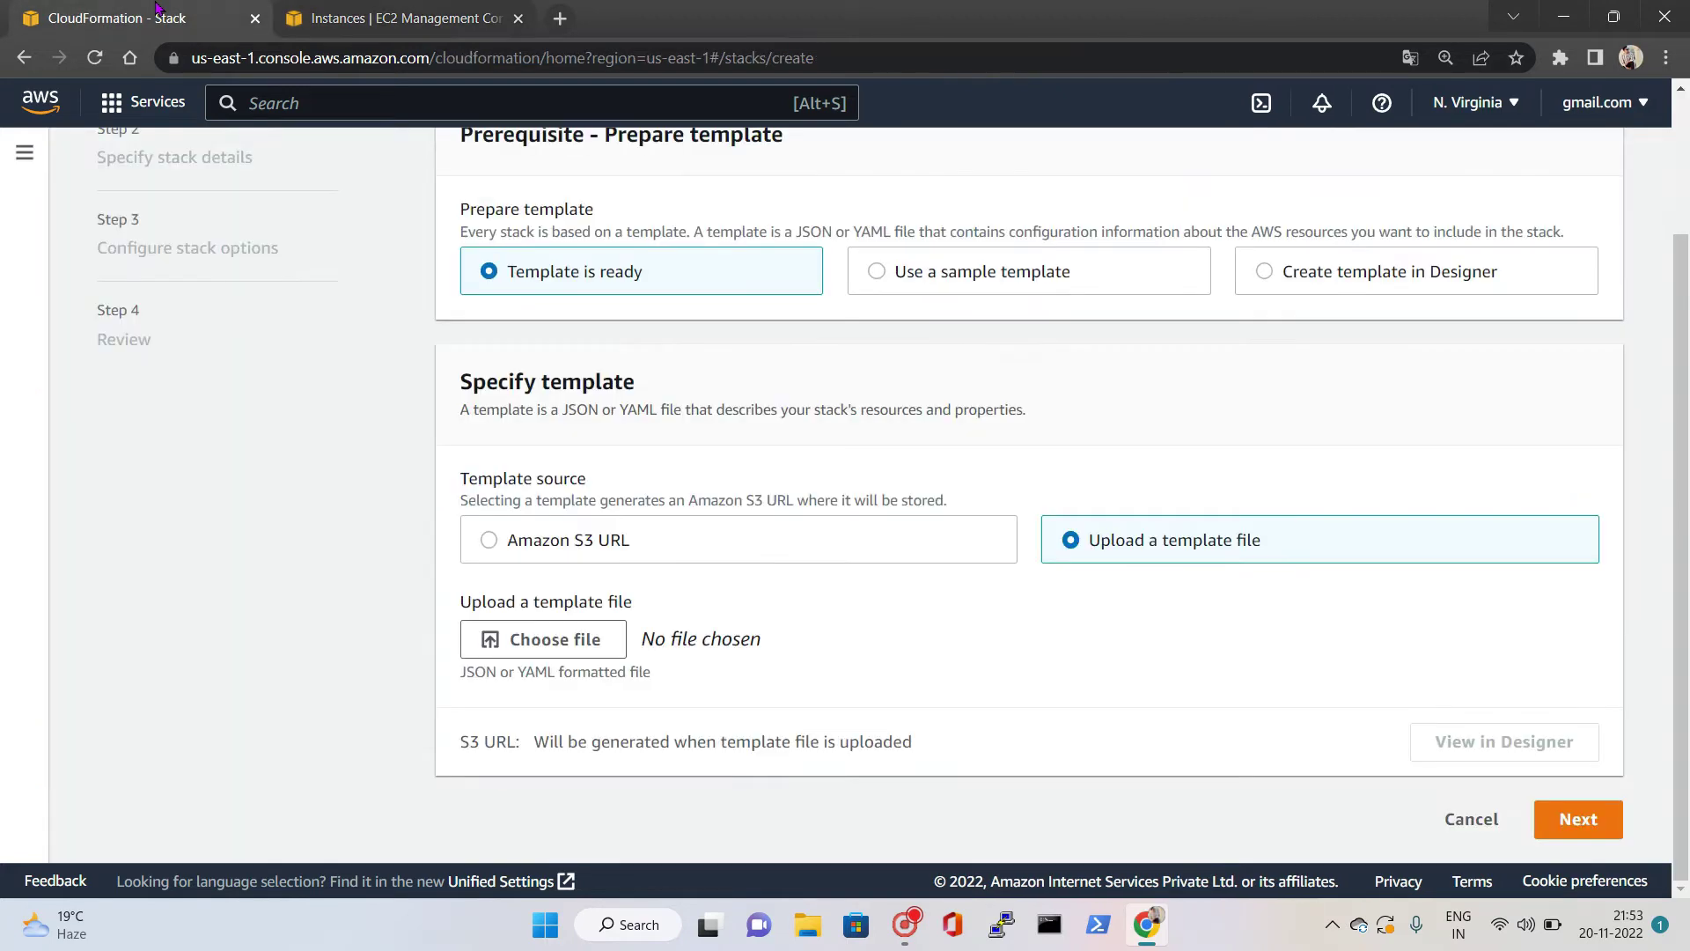
{"action": "scroll", "coordinate": [256, 302], "scroll_direction": "up", "scroll_amount": 2}
{"action": "scroll", "coordinate": [756, 493], "scroll_direction": "down", "scroll_amount": 2}
{"action": "left_click", "coordinate": [573, 645]}
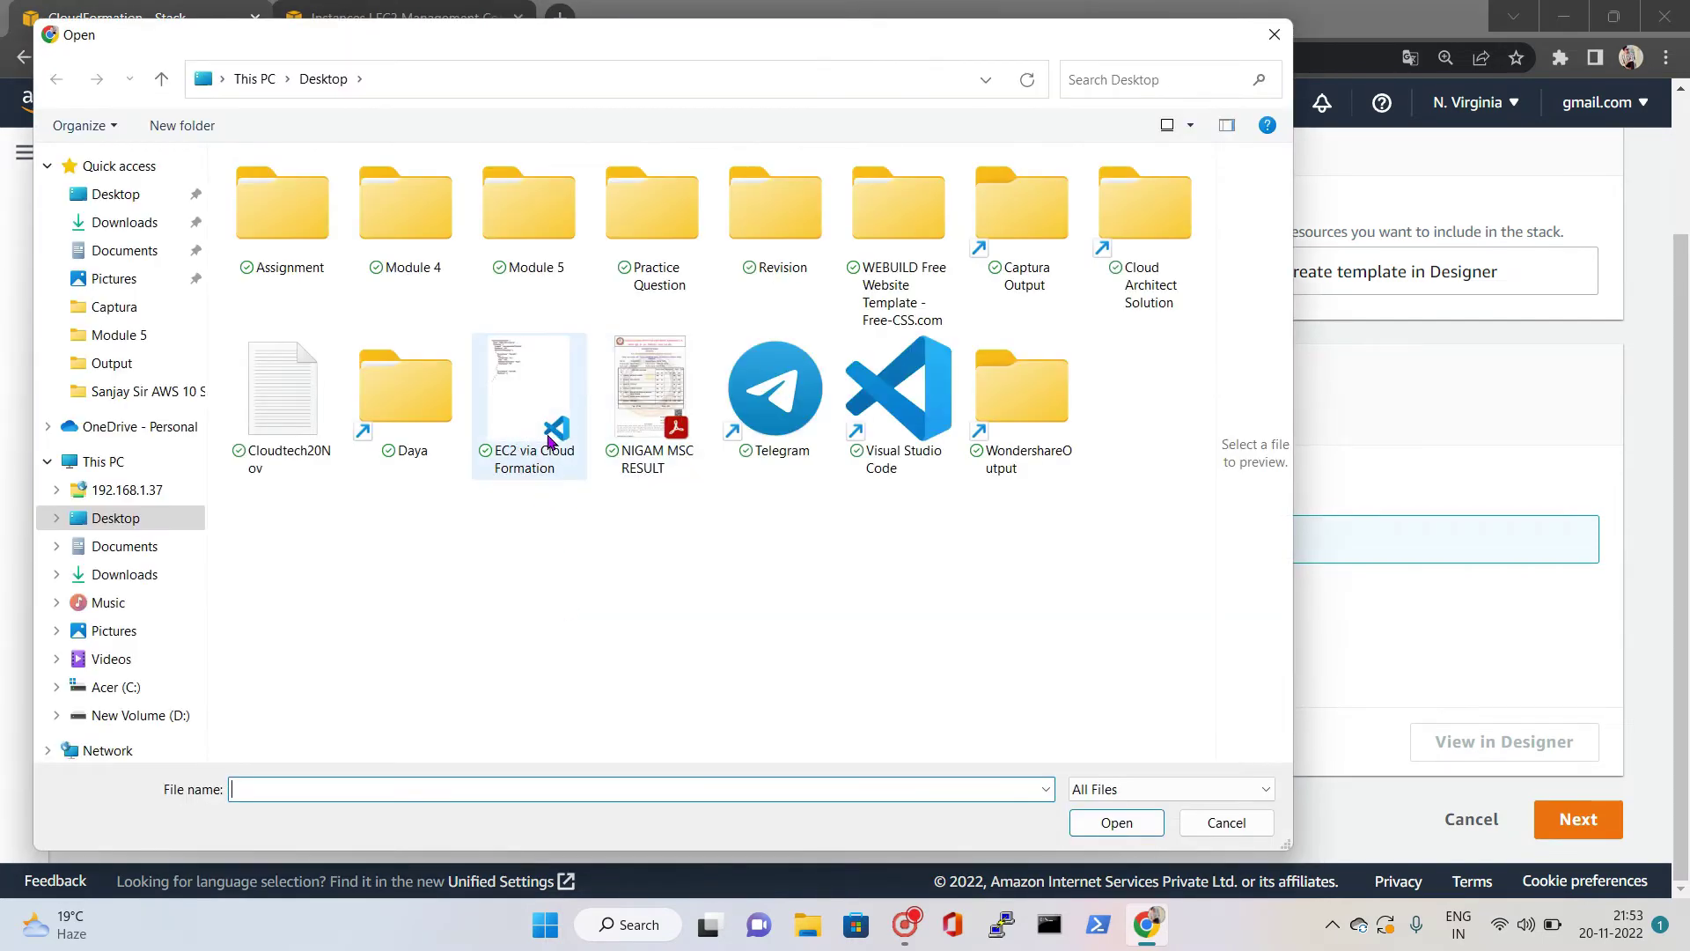
{"action": "double_click", "coordinate": [547, 437]}
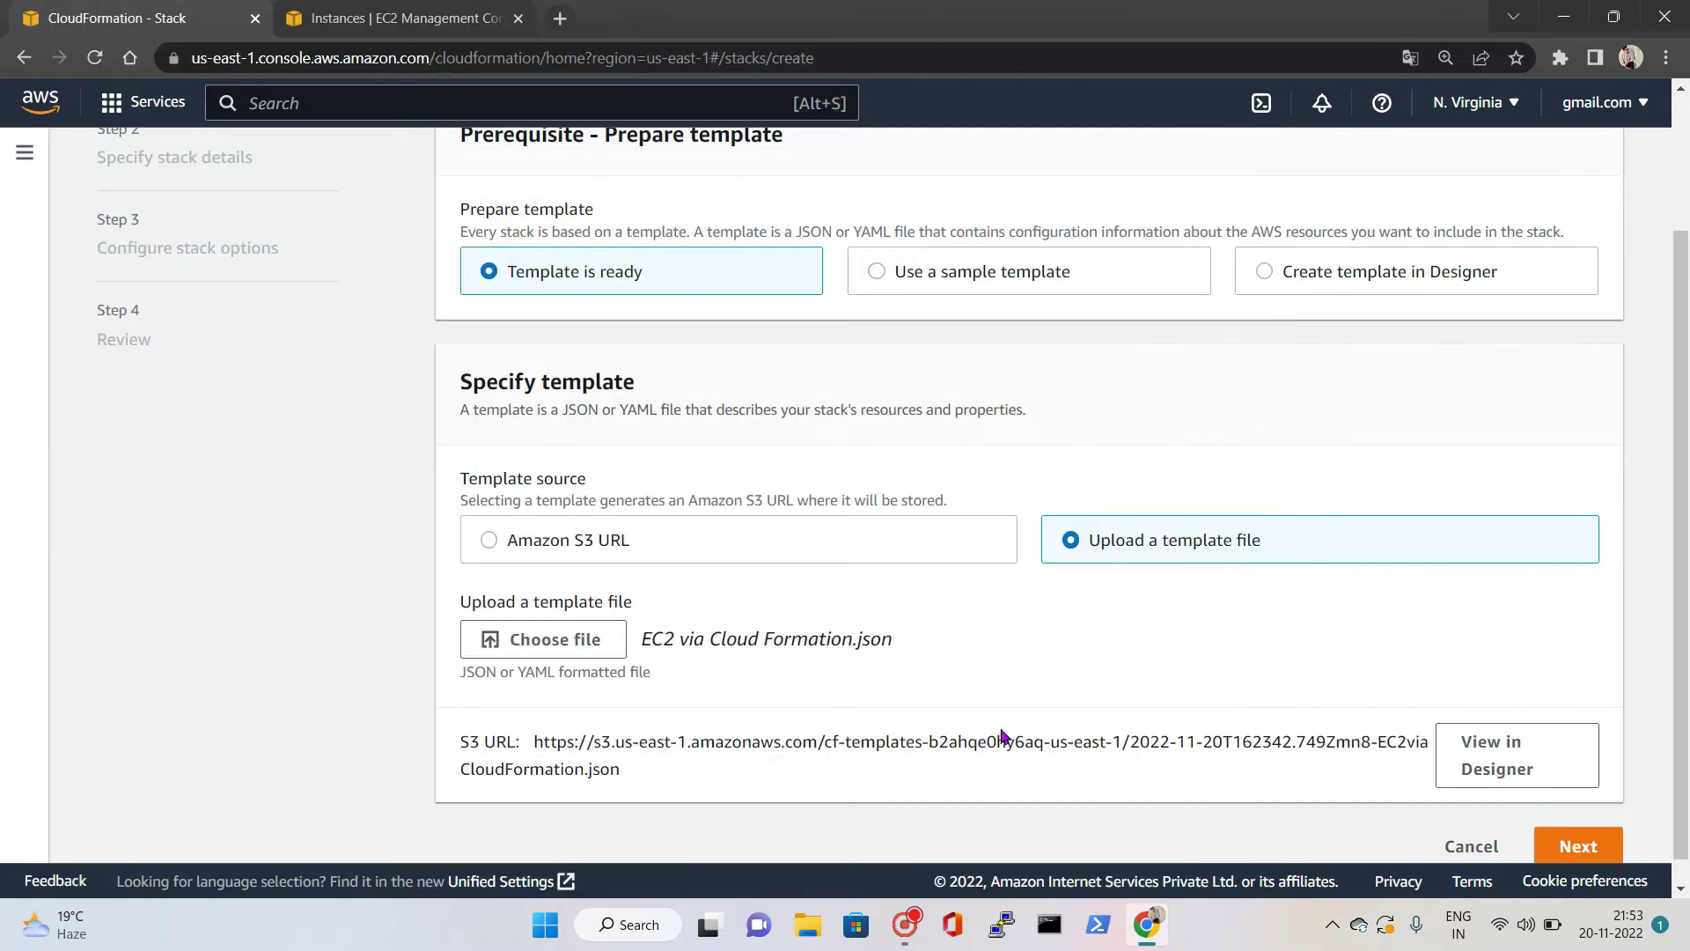
{"action": "left_click", "coordinate": [1559, 848]}
Step: Enter EC2 Stack 20 nov as the stack name and try to continue
{"action": "left_click", "coordinate": [653, 431]}
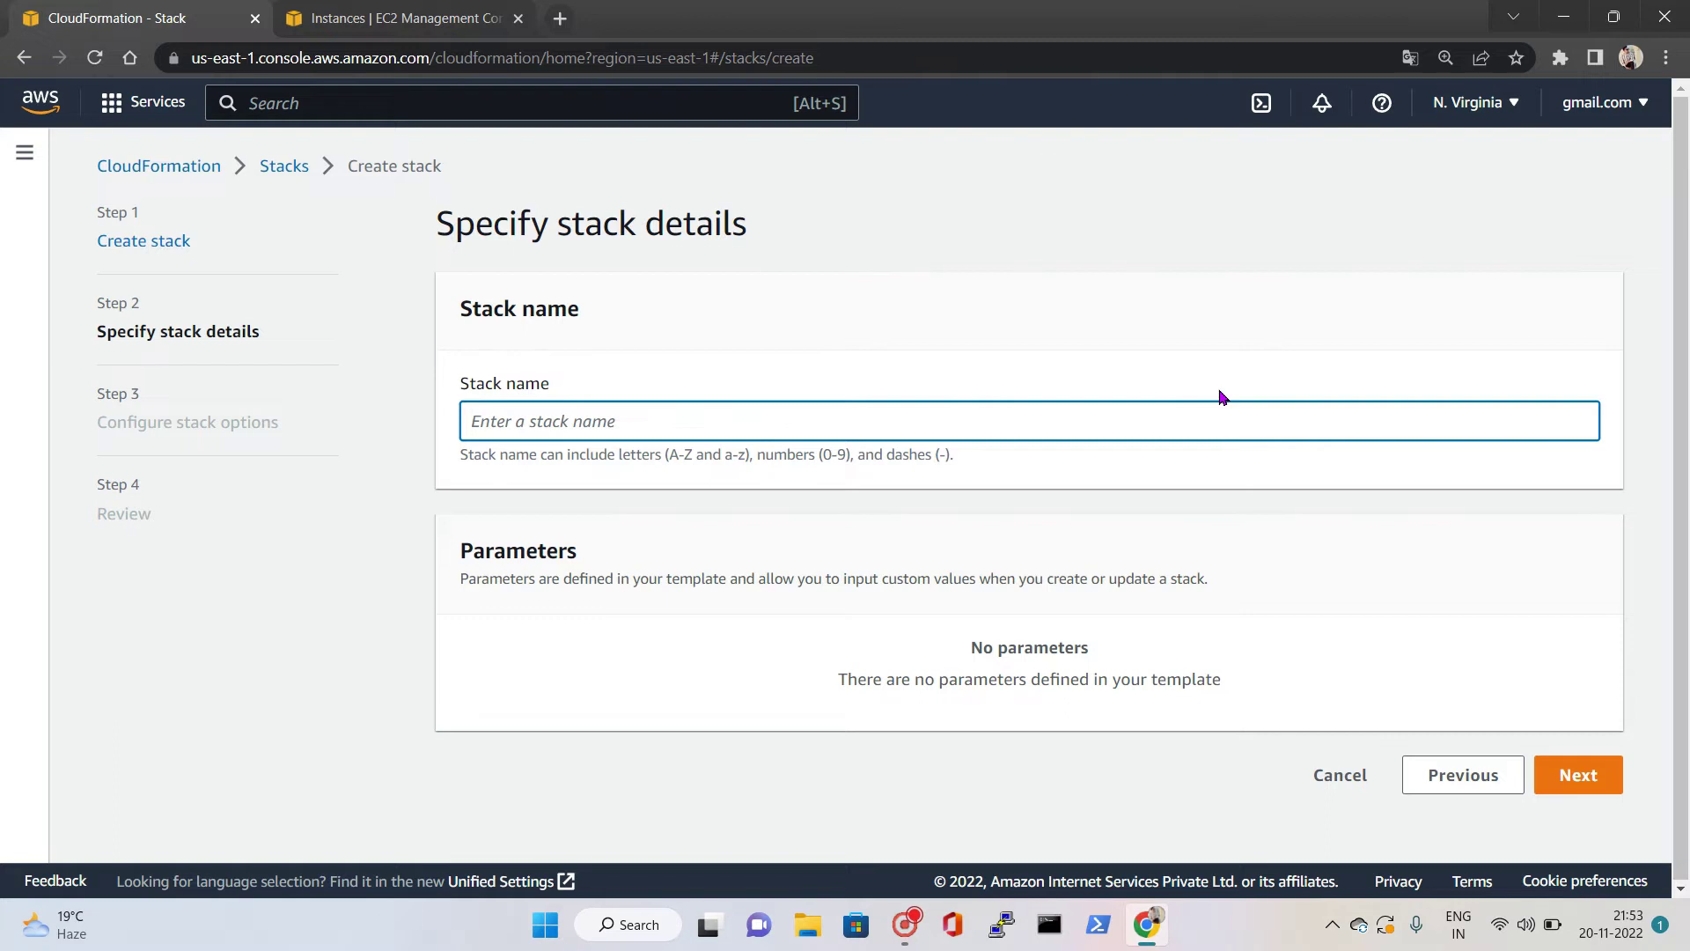
{"action": "type", "text": "EC2 Stack 20 nov"}
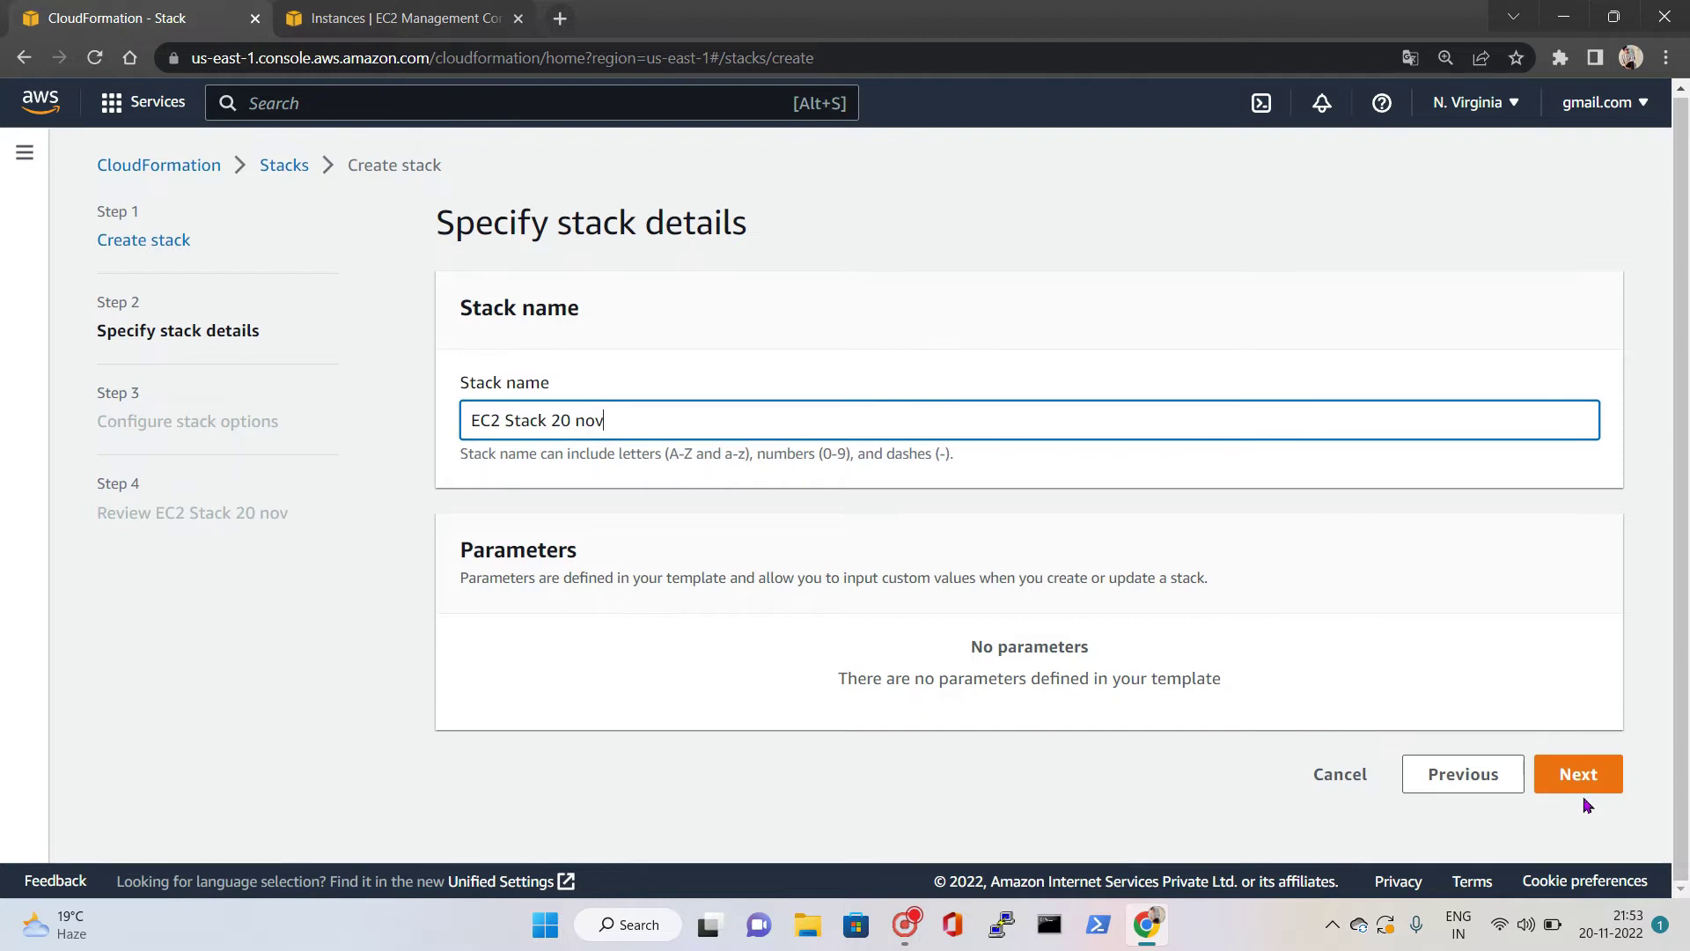
{"action": "left_click", "coordinate": [1577, 786]}
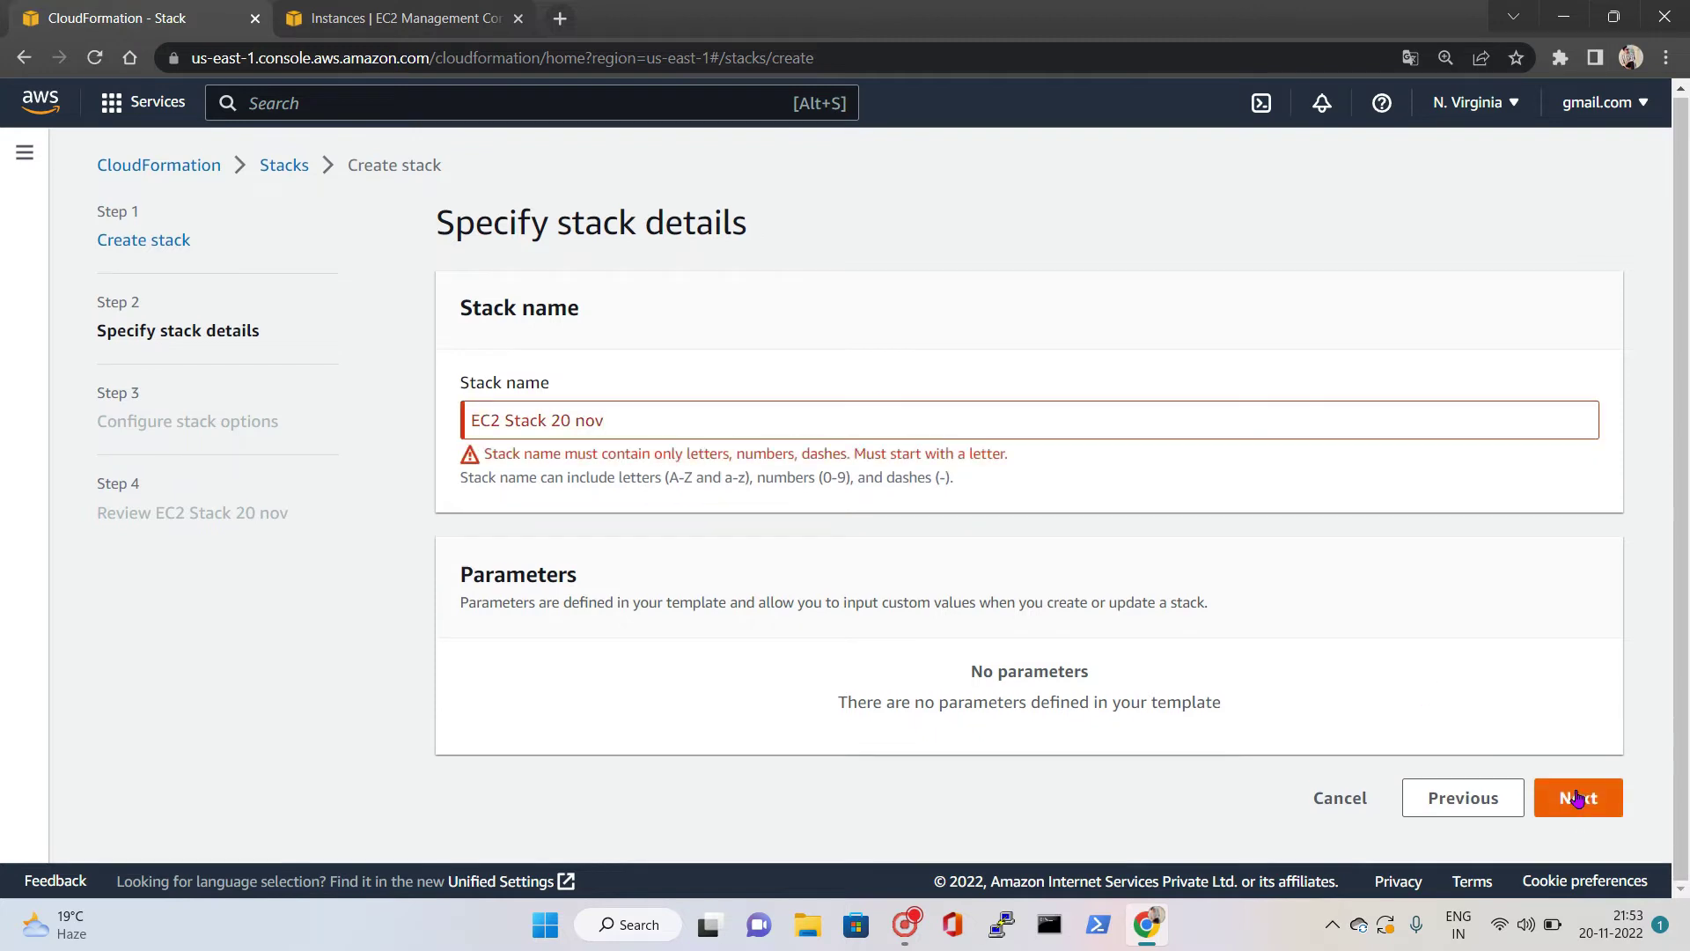
Step: Remove the spaces from the stack name so it reads EC2Stack20nov, and continue to the stack options
{"action": "left_click", "coordinate": [505, 420]}
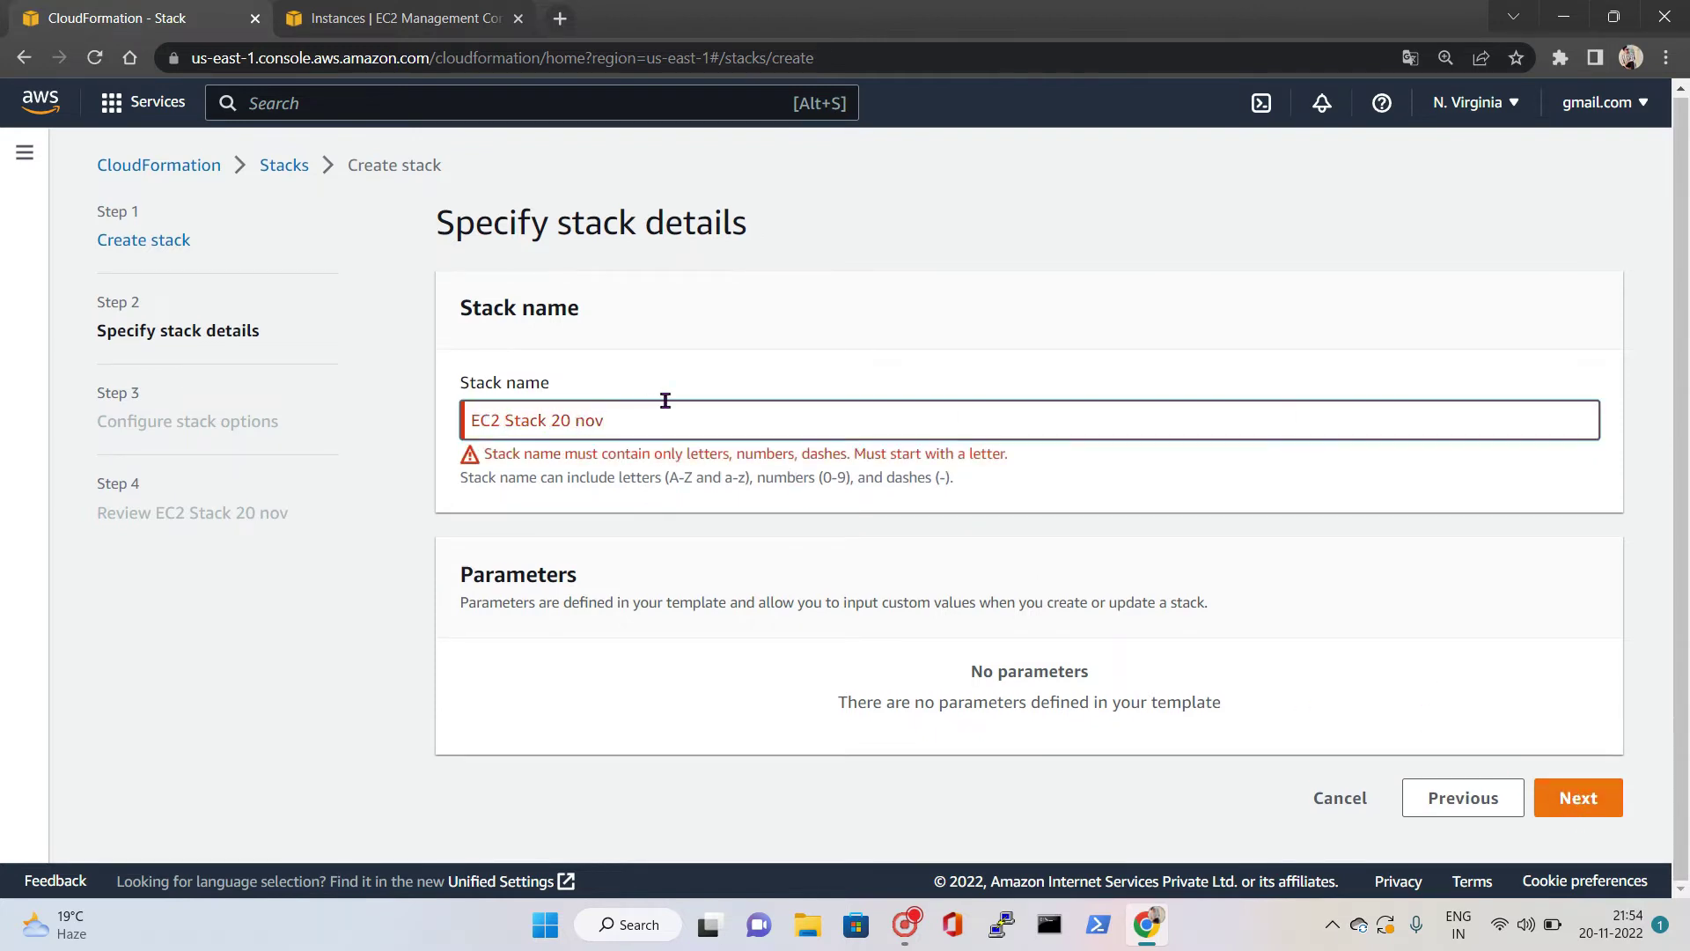
{"action": "key", "text": "BackSpace"}
{"action": "key", "text": "Right"}
{"action": "key", "text": "BackSpace"}
{"action": "key", "text": "Right"}
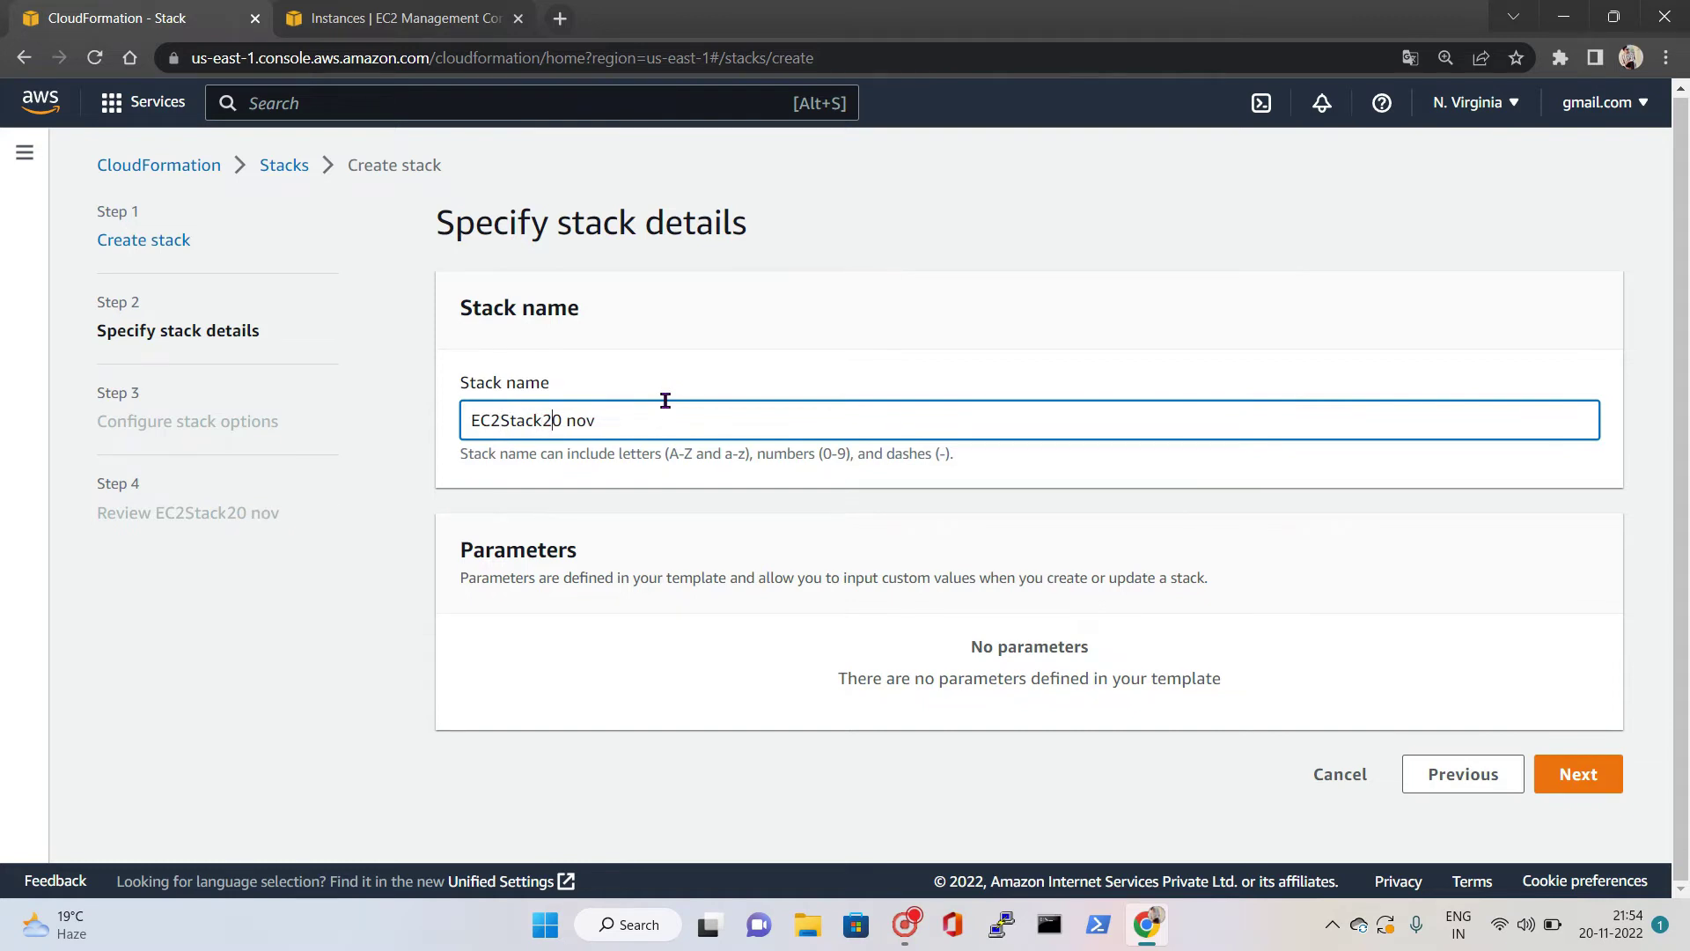
{"action": "key", "text": "Right"}
{"action": "key", "text": "BackSpace"}
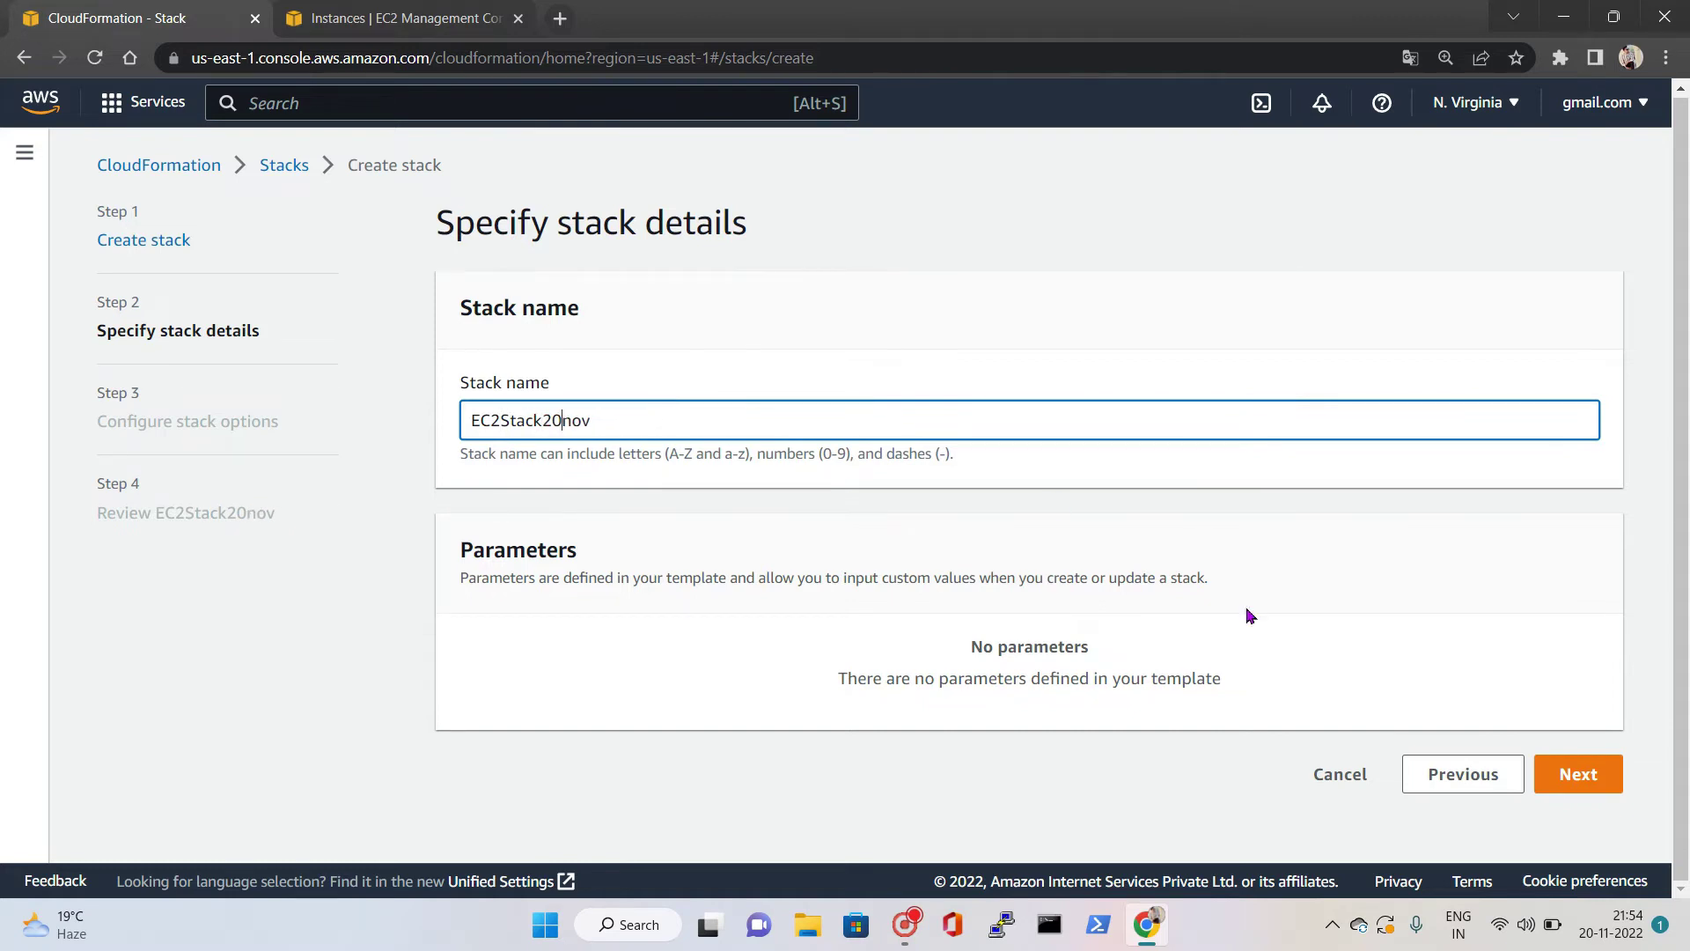
{"action": "left_click", "coordinate": [1559, 773]}
Step: Add a stack tag with key Name and value EC2-cloudformation-20nov, and continue to the review page
{"action": "scroll", "coordinate": [690, 368], "scroll_direction": "down", "scroll_amount": 3}
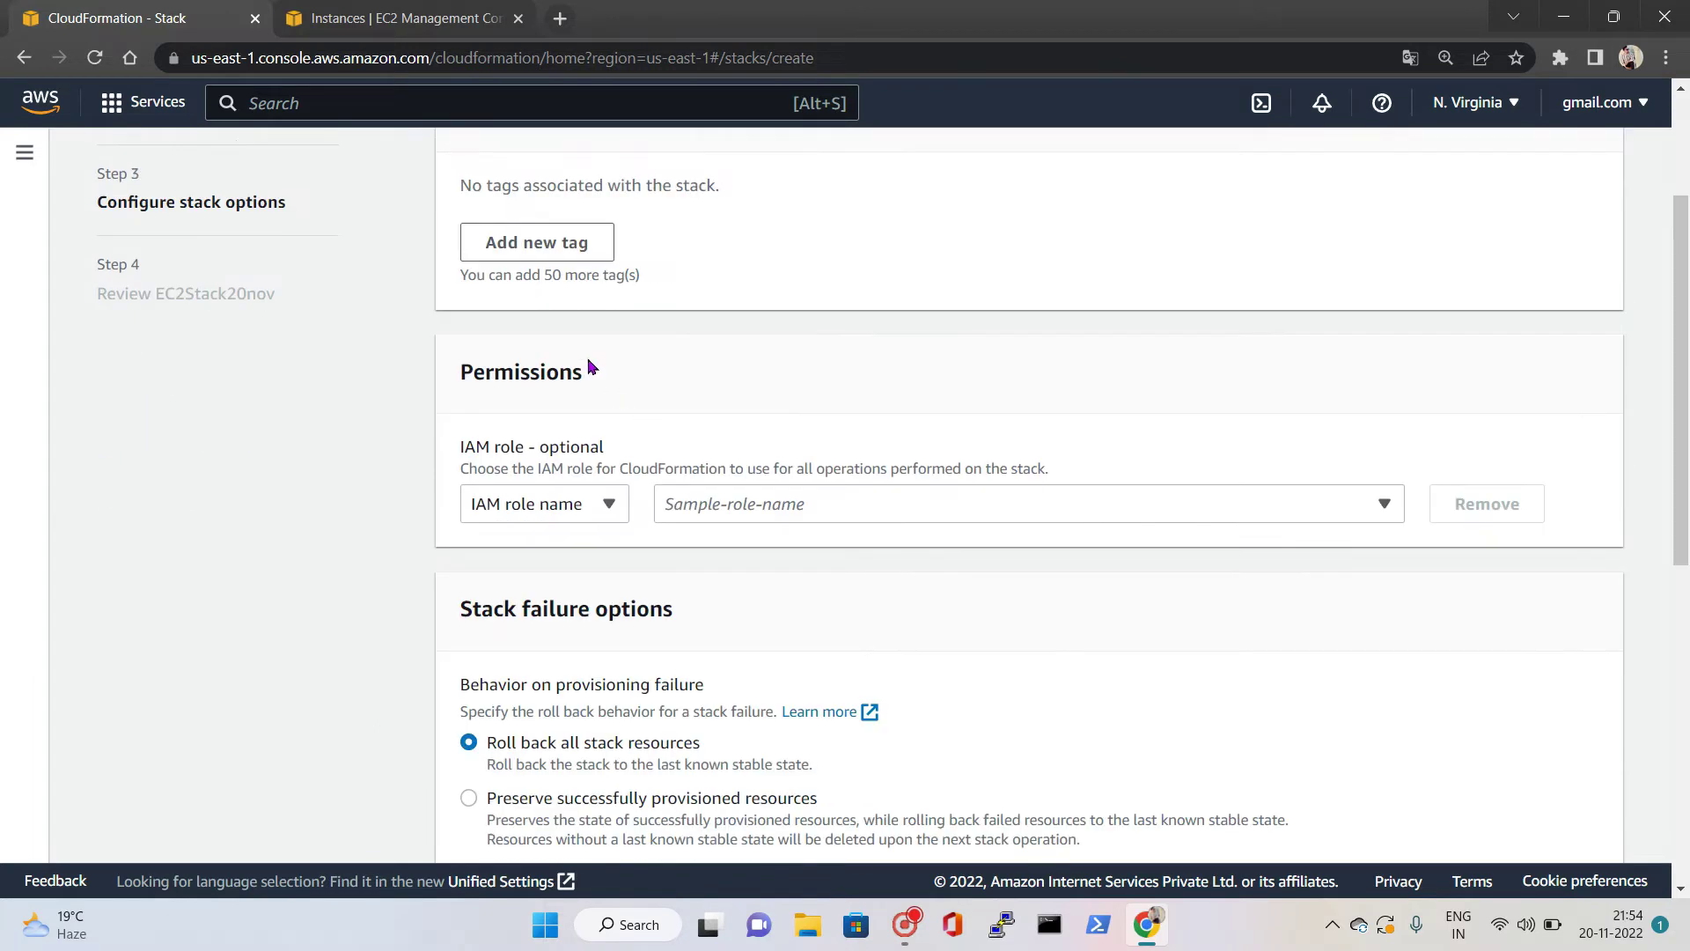
{"action": "left_click", "coordinate": [530, 241]}
{"action": "type", "text": "Name"}
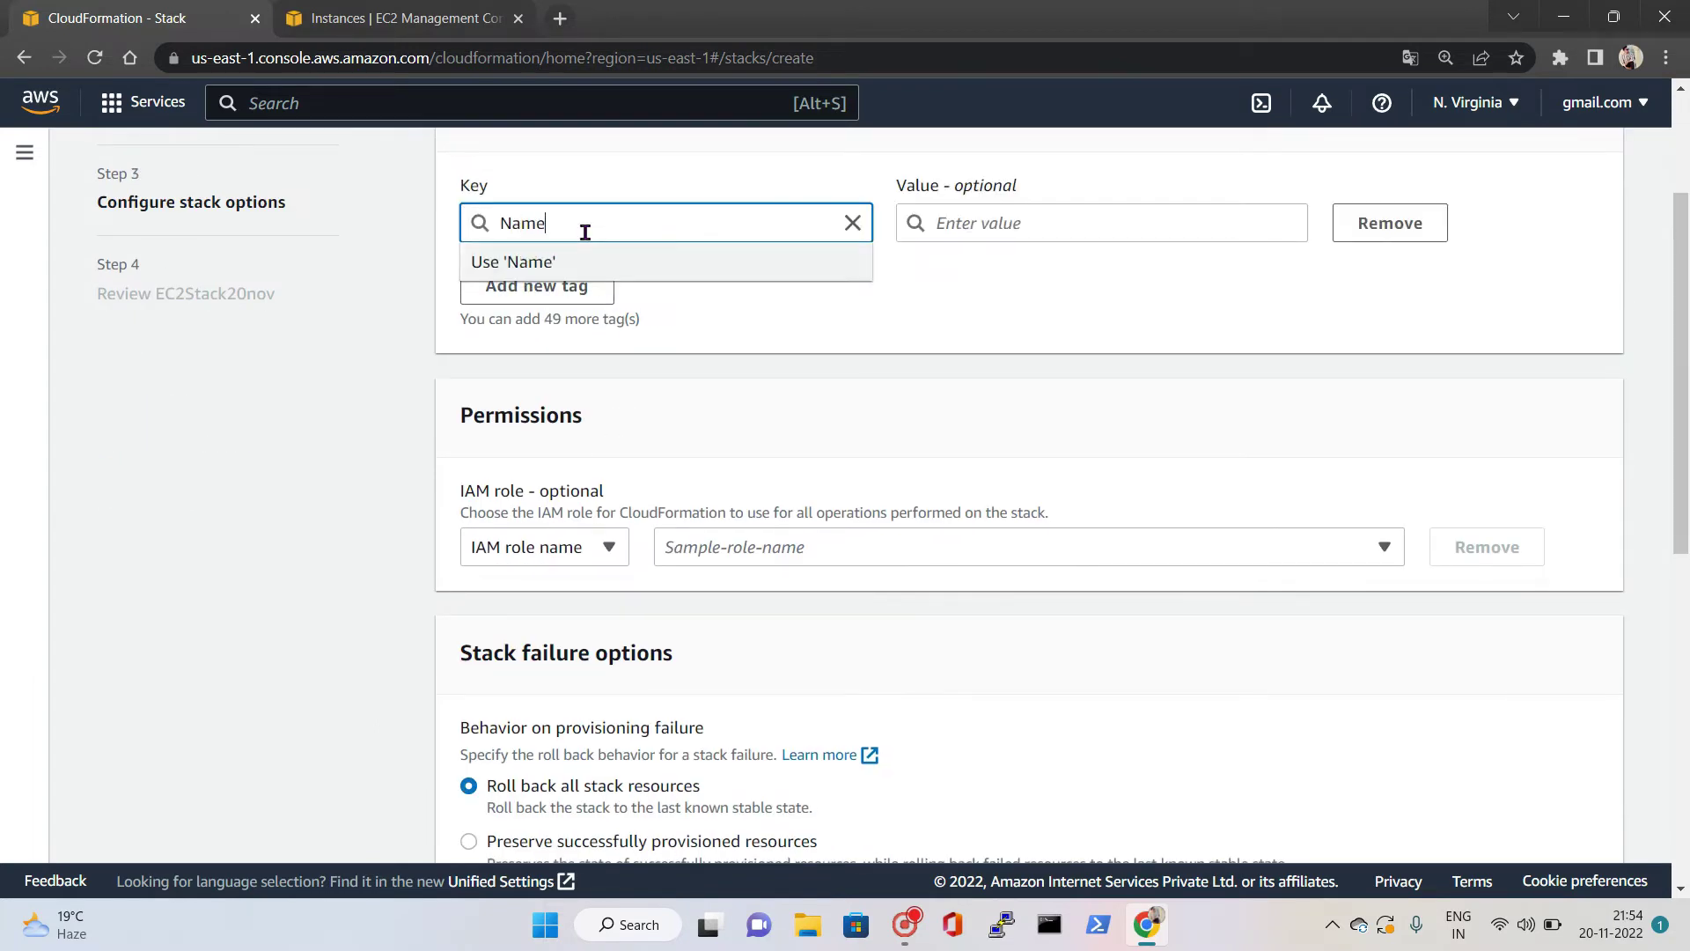
{"action": "key", "text": "Tab"}
{"action": "type", "text": "EC"}
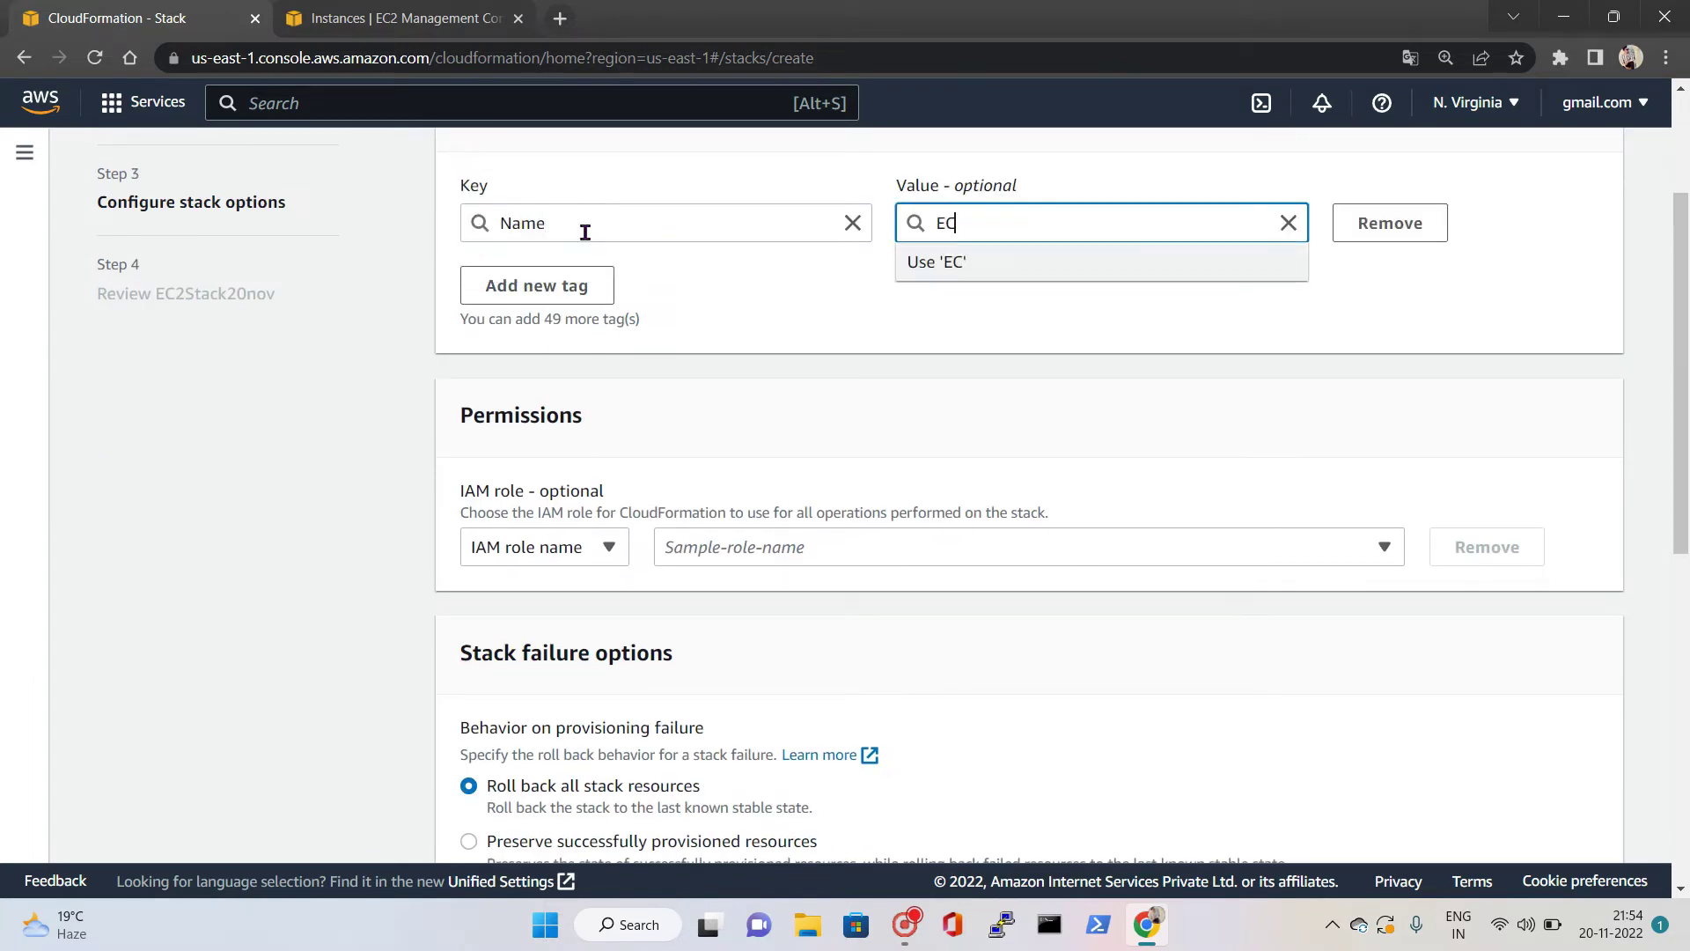
{"action": "type", "text": "2-clodudformation"}
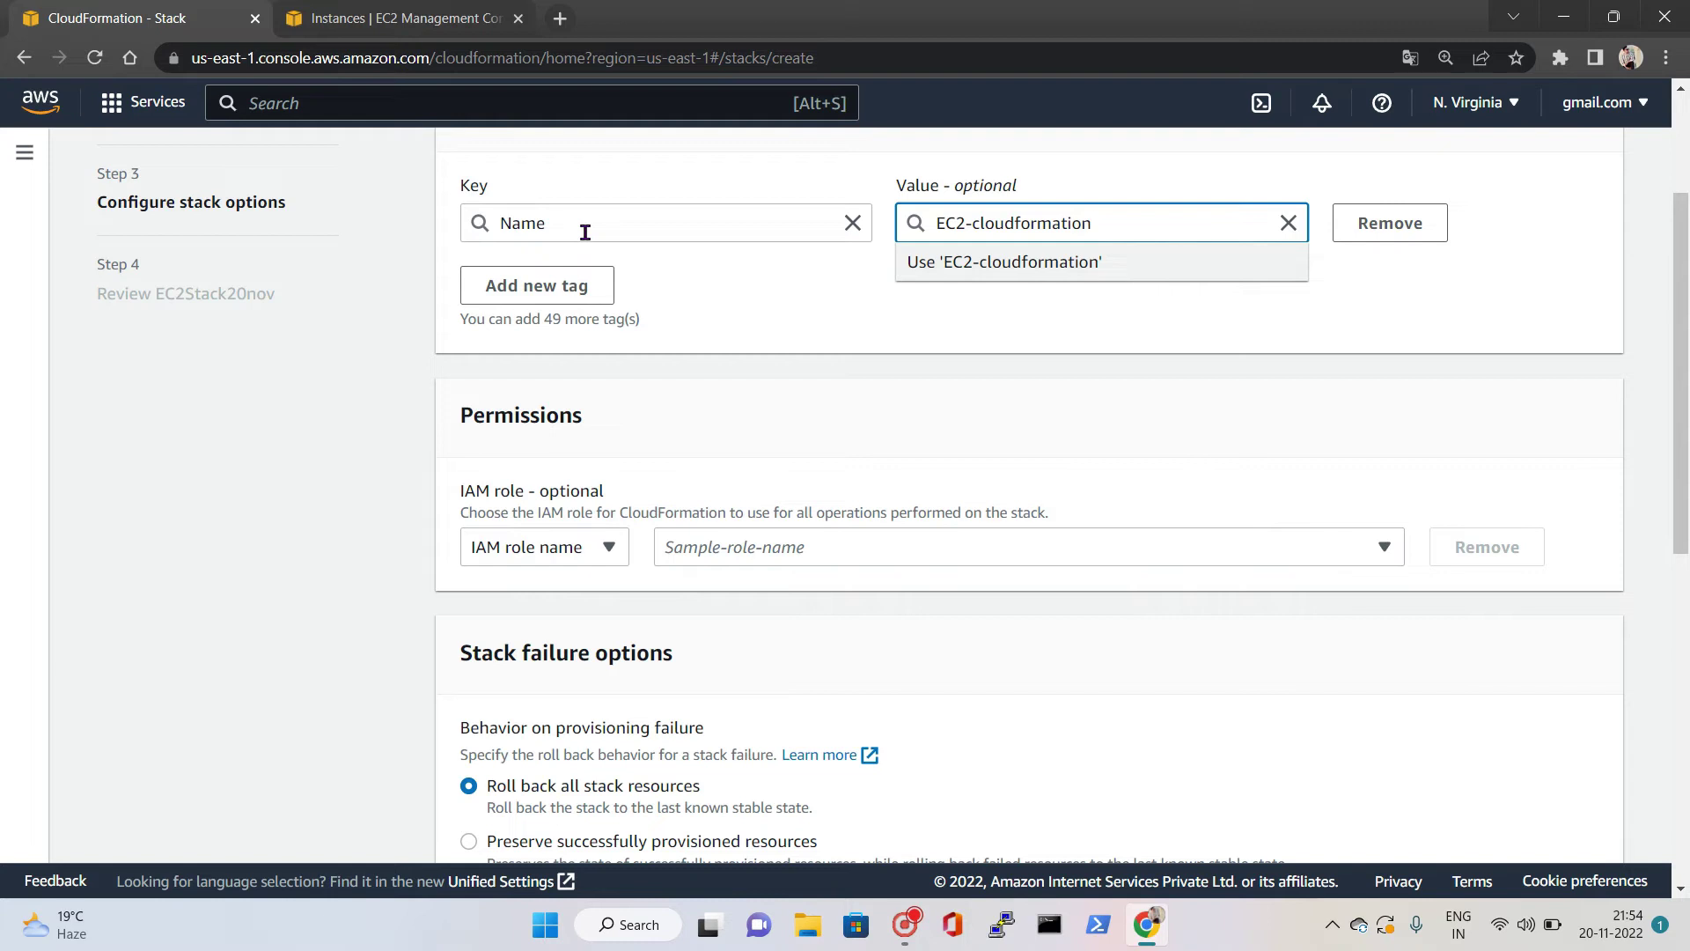
{"action": "type", "text": "-20no"}
{"action": "left_click", "coordinate": [973, 266]}
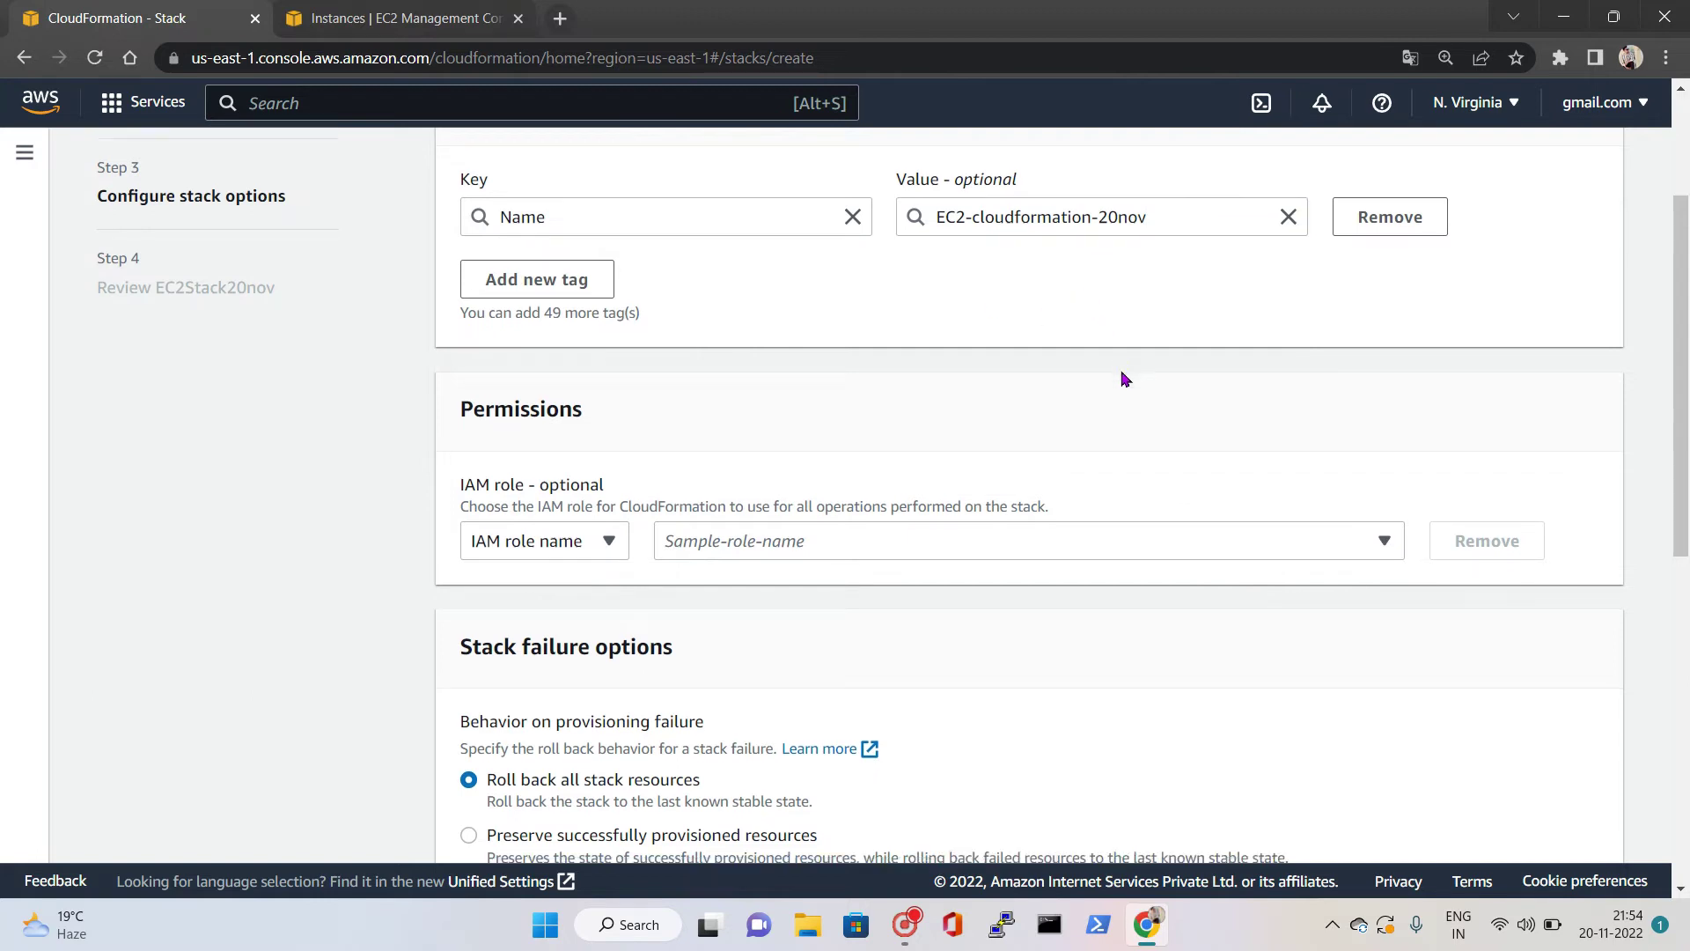
{"action": "scroll", "coordinate": [1124, 379], "scroll_direction": "down", "scroll_amount": 8}
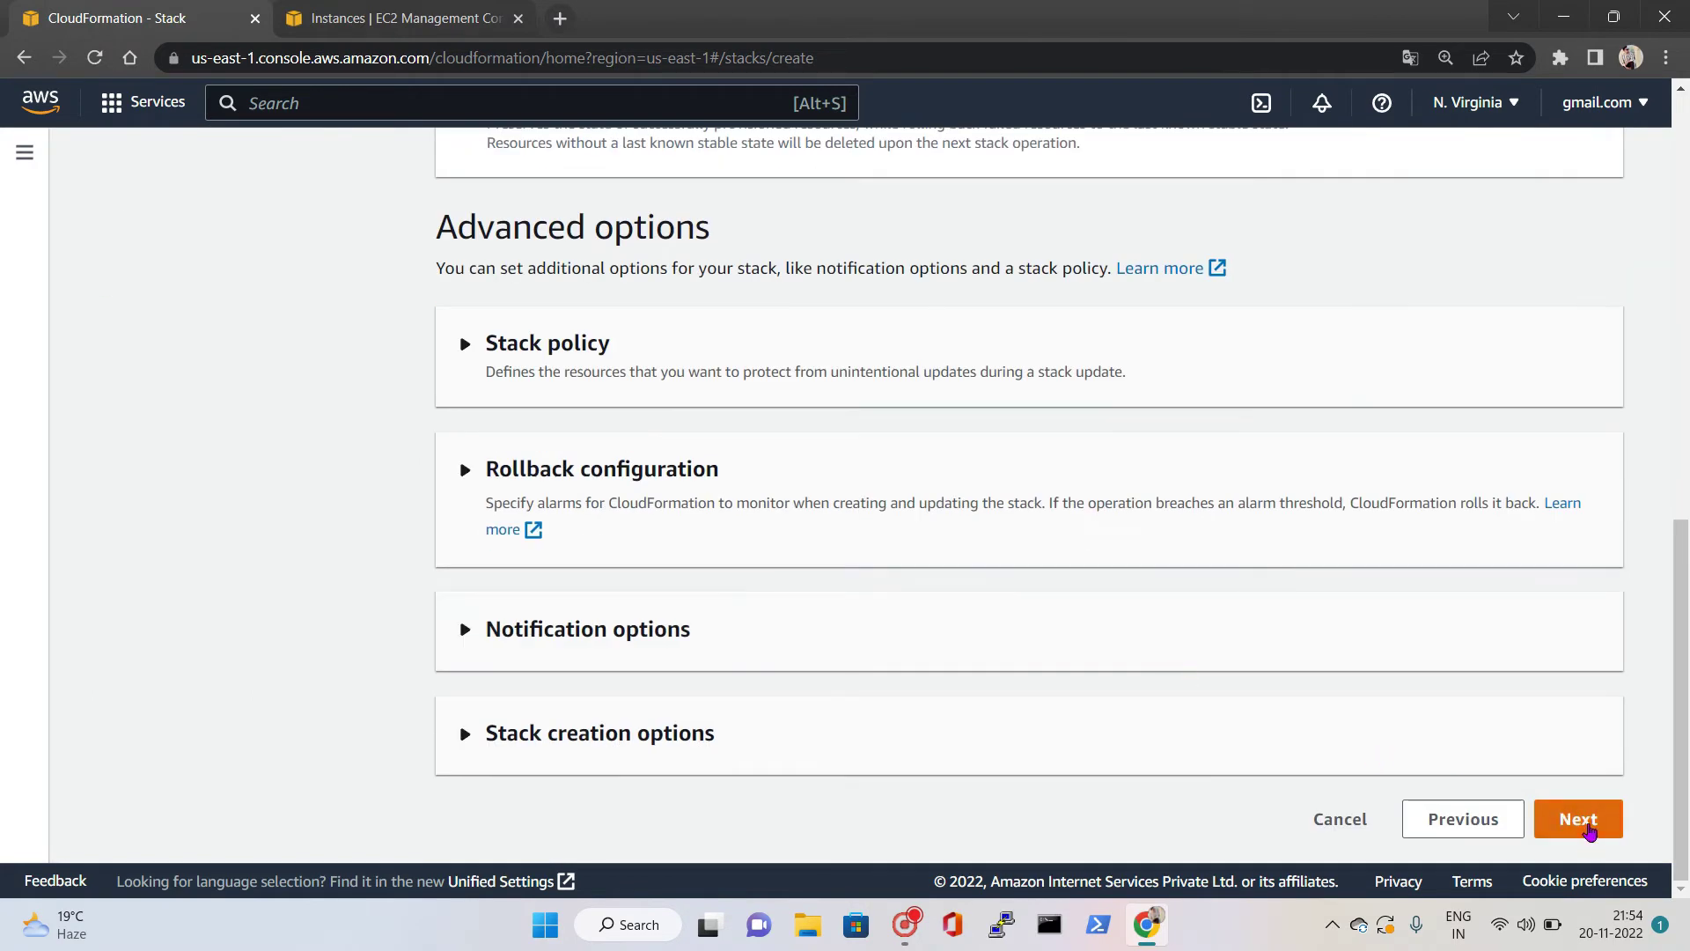
{"action": "left_click", "coordinate": [1579, 819]}
Step: Review the stack's settings and submit it for creation
{"action": "scroll", "coordinate": [867, 563], "scroll_direction": "down", "scroll_amount": 20}
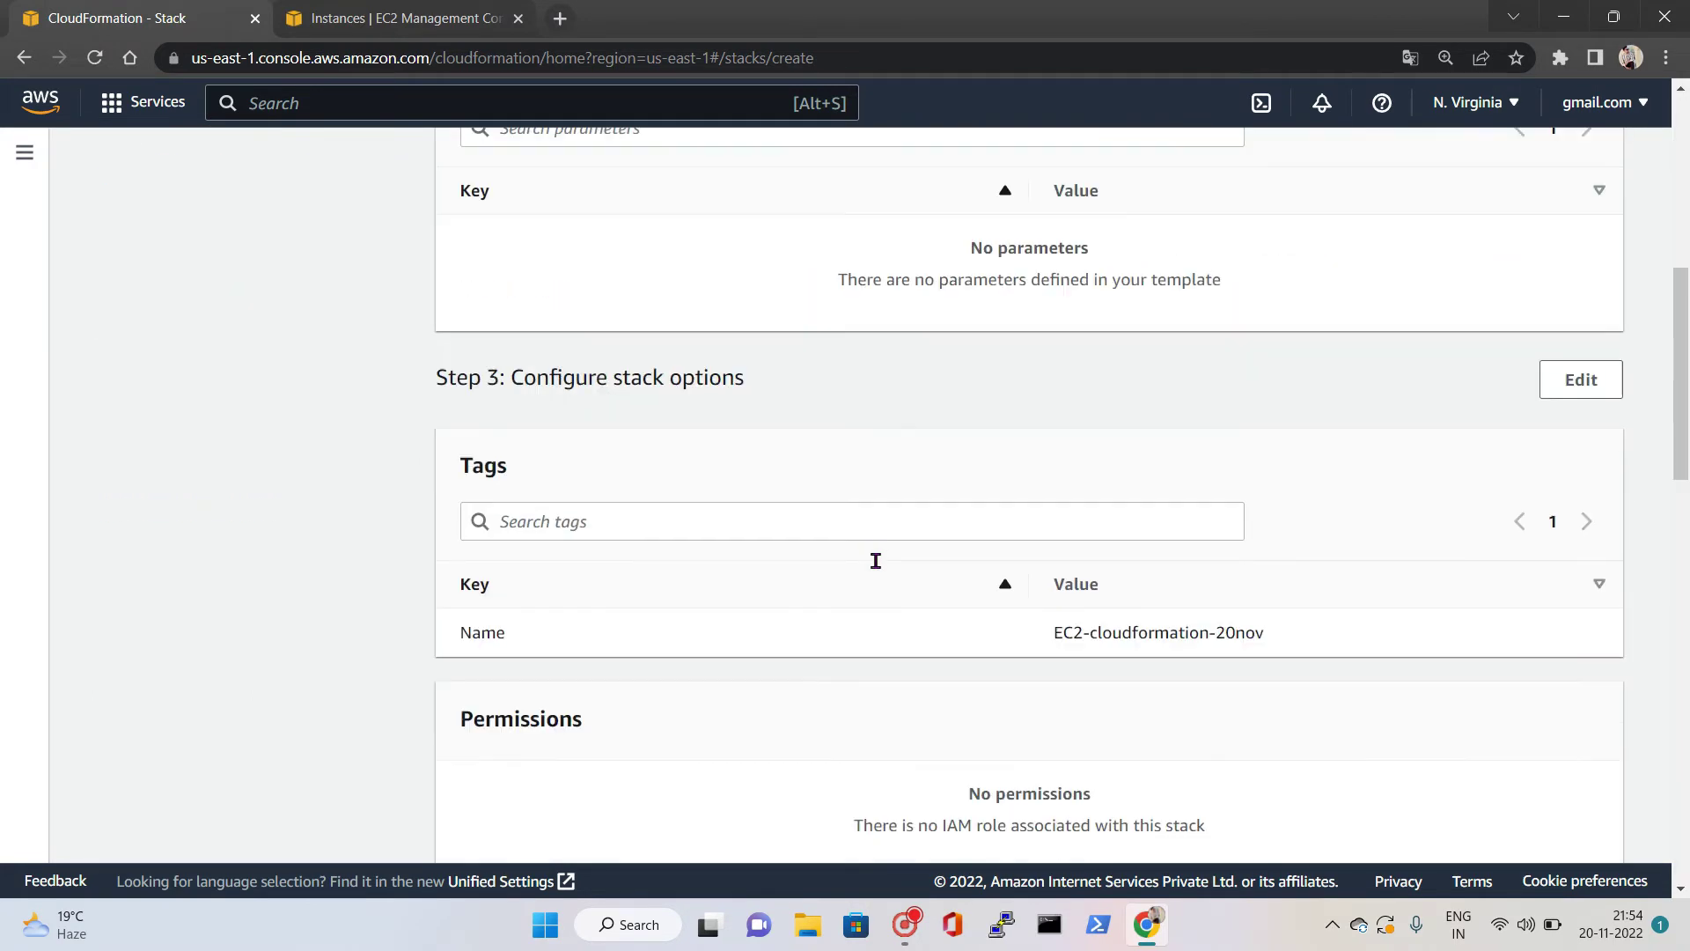
{"action": "scroll", "coordinate": [966, 449], "scroll_direction": "down", "scroll_amount": 3}
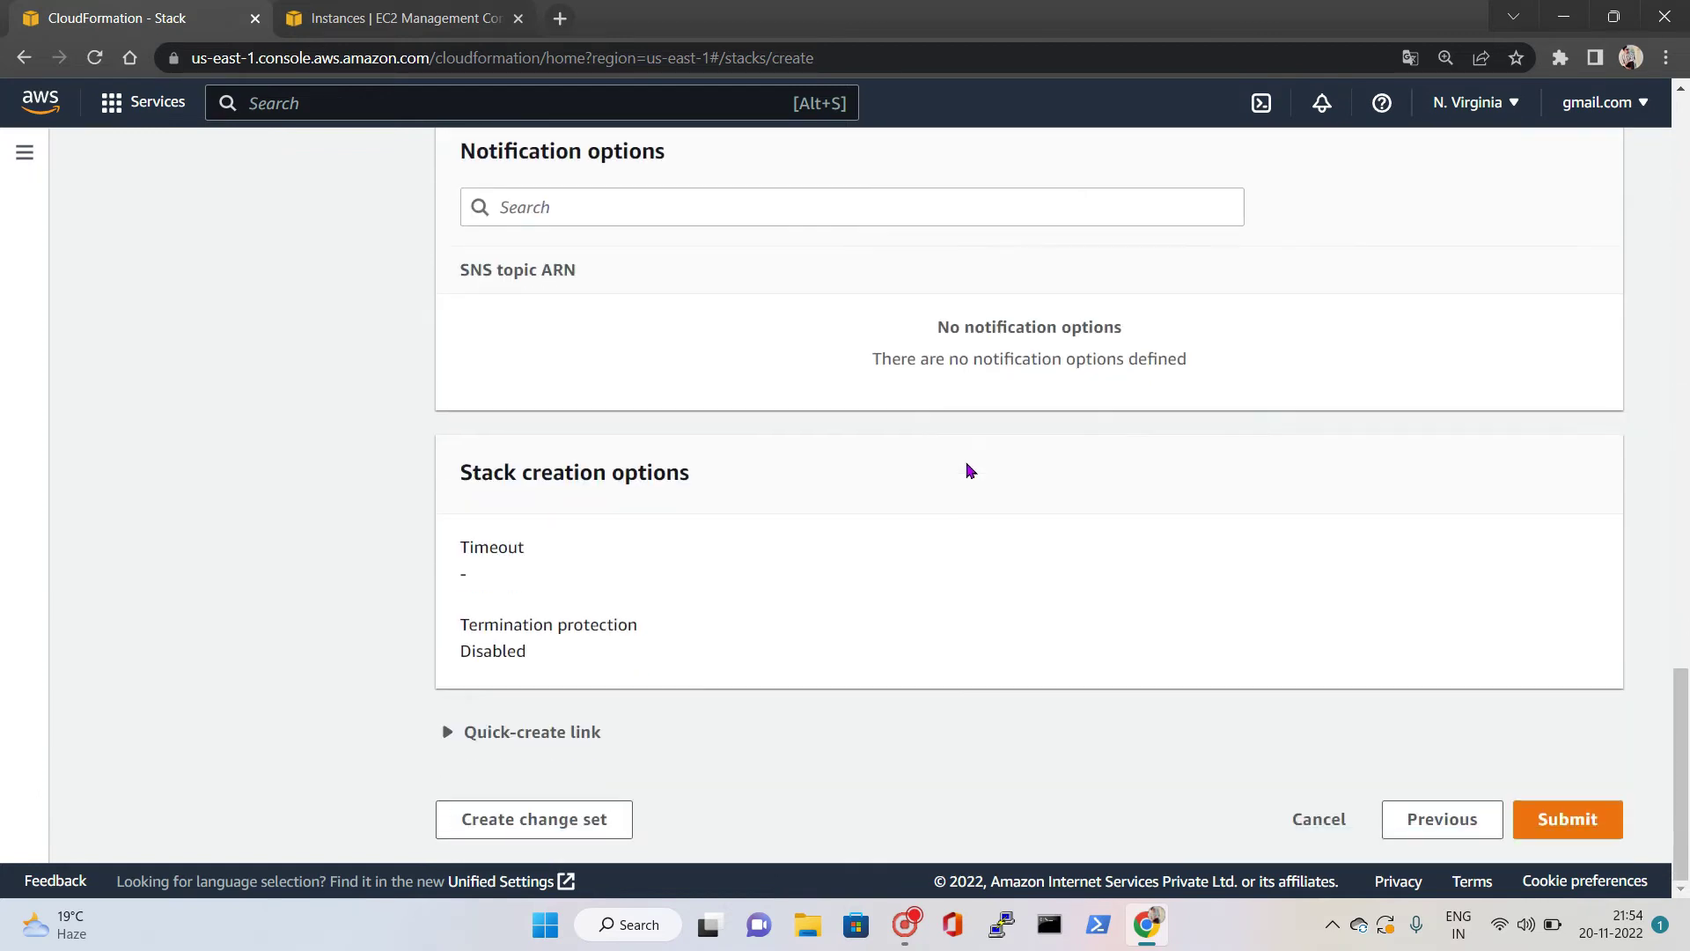
{"action": "left_click", "coordinate": [1544, 820]}
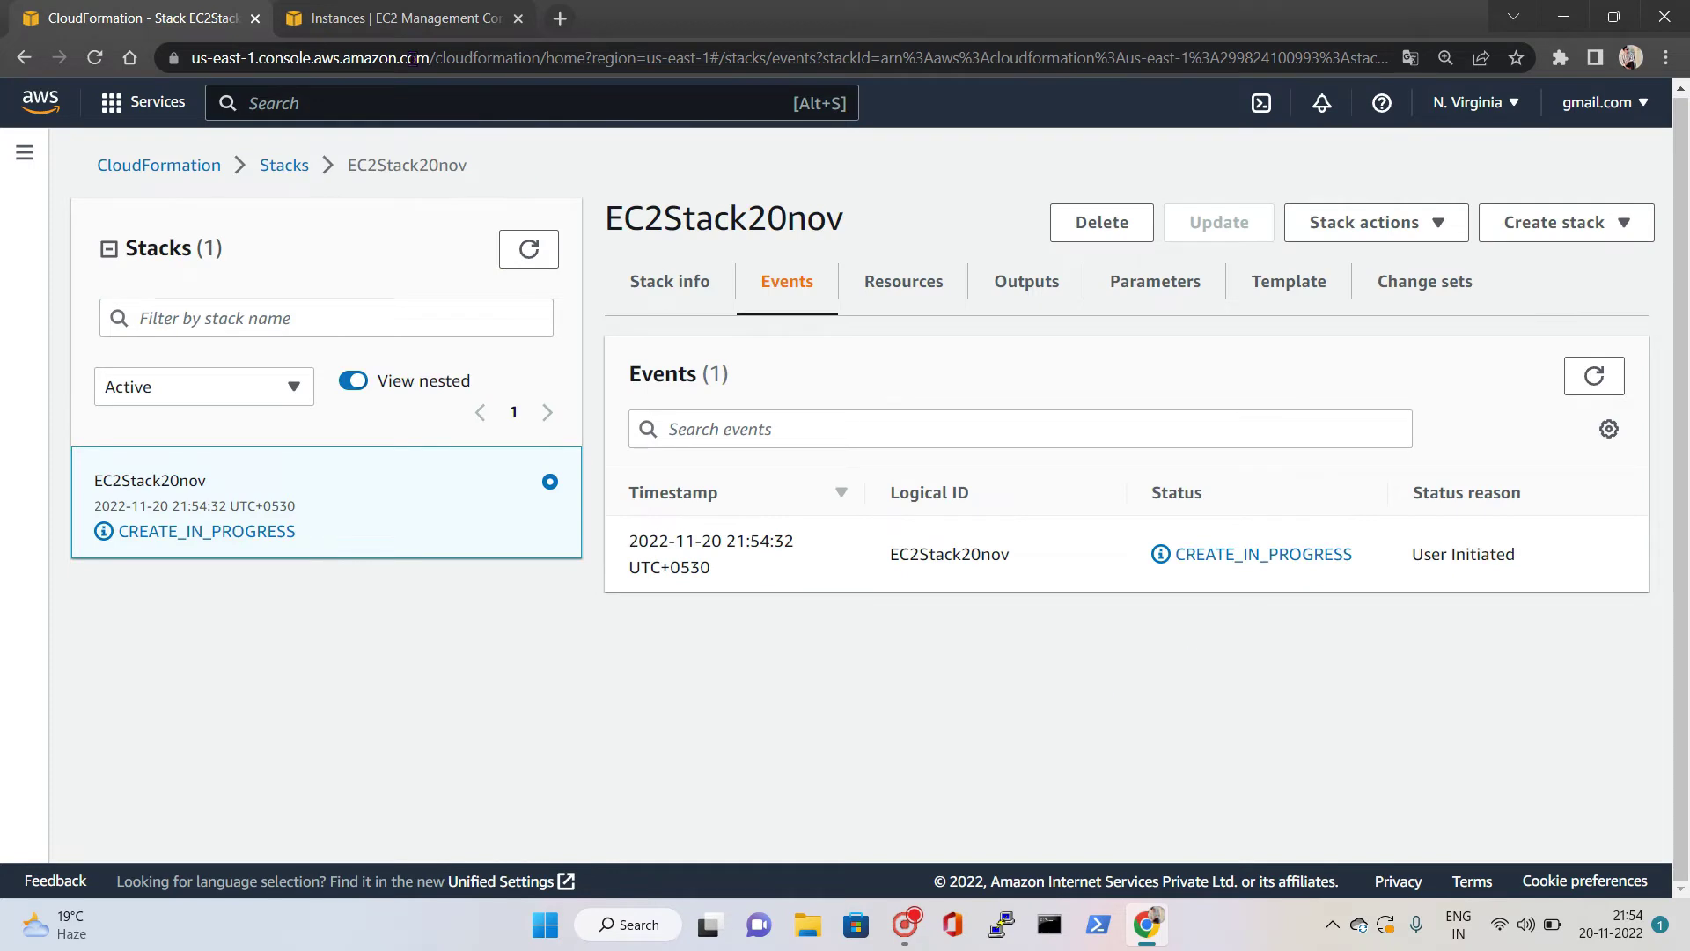
Step: Refresh the EC2 Instances list to check for the new instance, and return to the stack's events
{"action": "key", "text": "ctrl+Tab"}
{"action": "key", "text": "ctrl+shift+Tab"}
{"action": "left_click", "coordinate": [398, 7]}
{"action": "left_click", "coordinate": [881, 163]}
{"action": "left_click", "coordinate": [264, 7]}
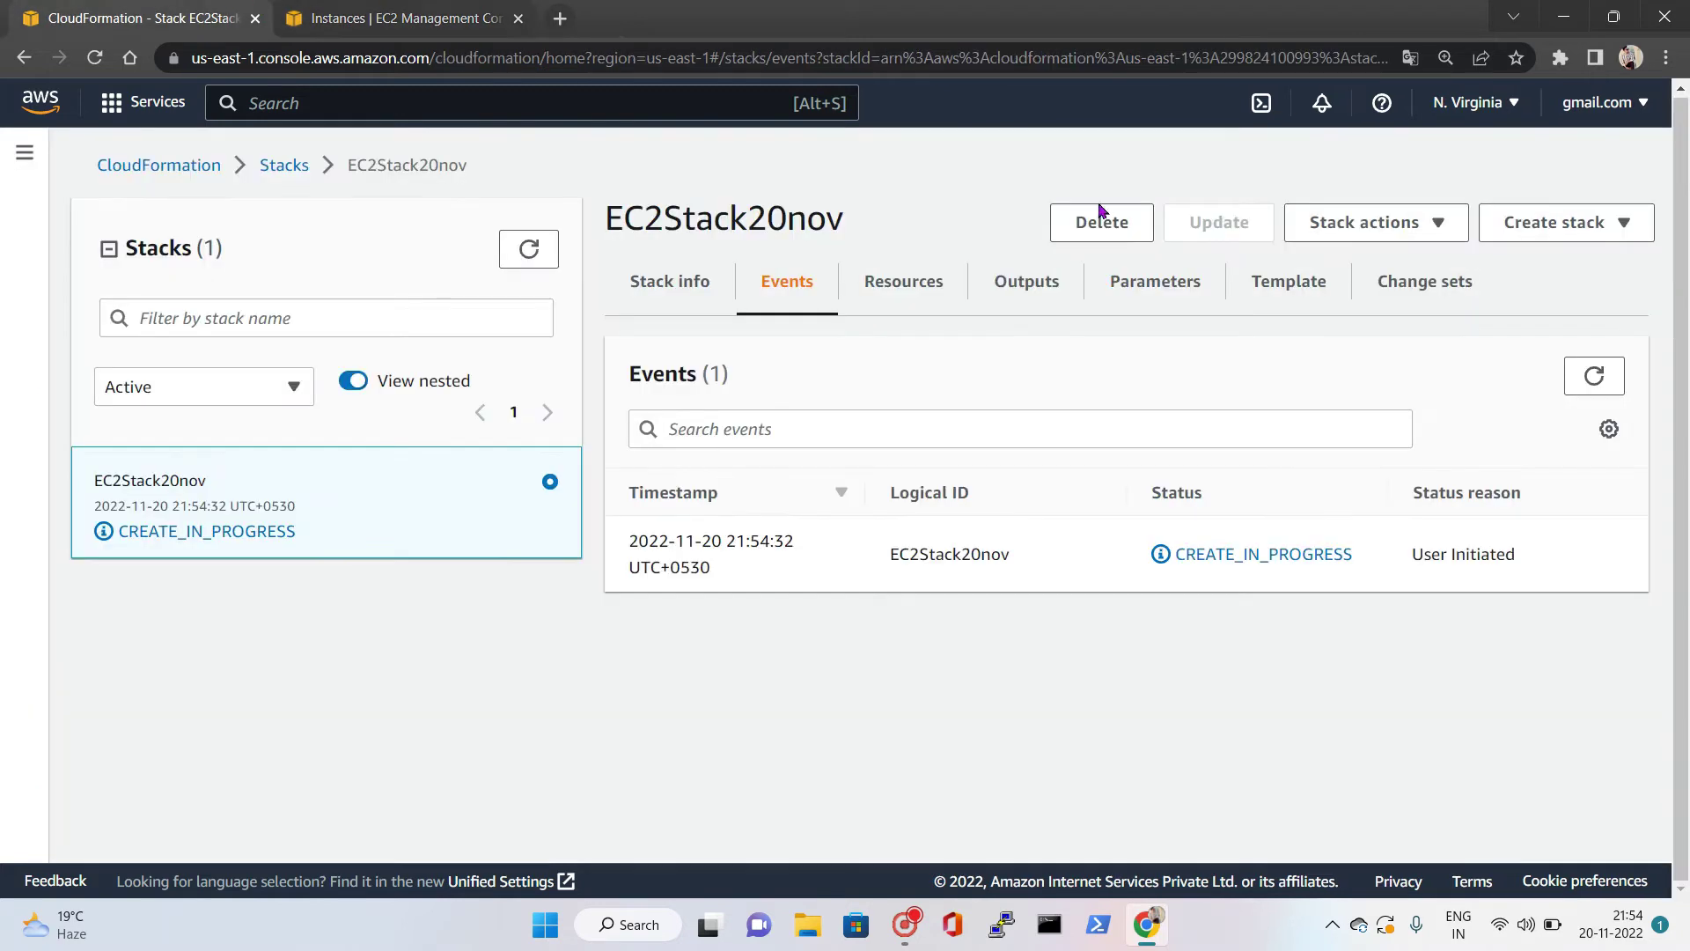
Step: Refresh the stack's events and read the status reasons with the page zoomed out
{"action": "left_click", "coordinate": [1593, 377]}
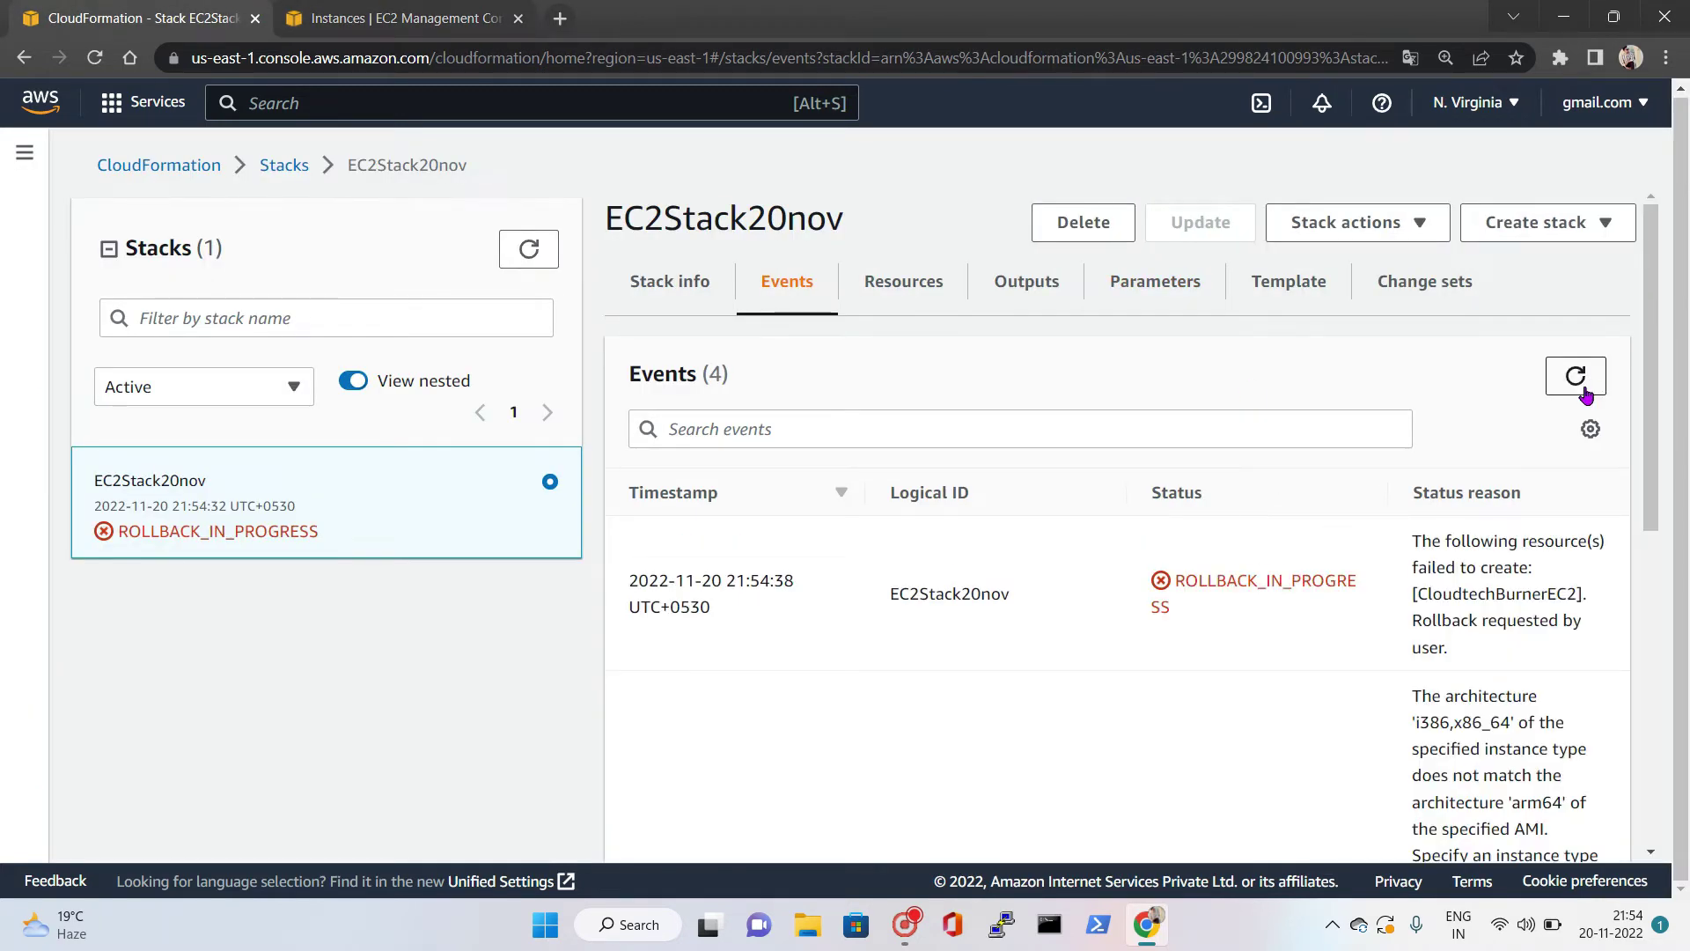
{"action": "key", "text": "ctrl+minus"}
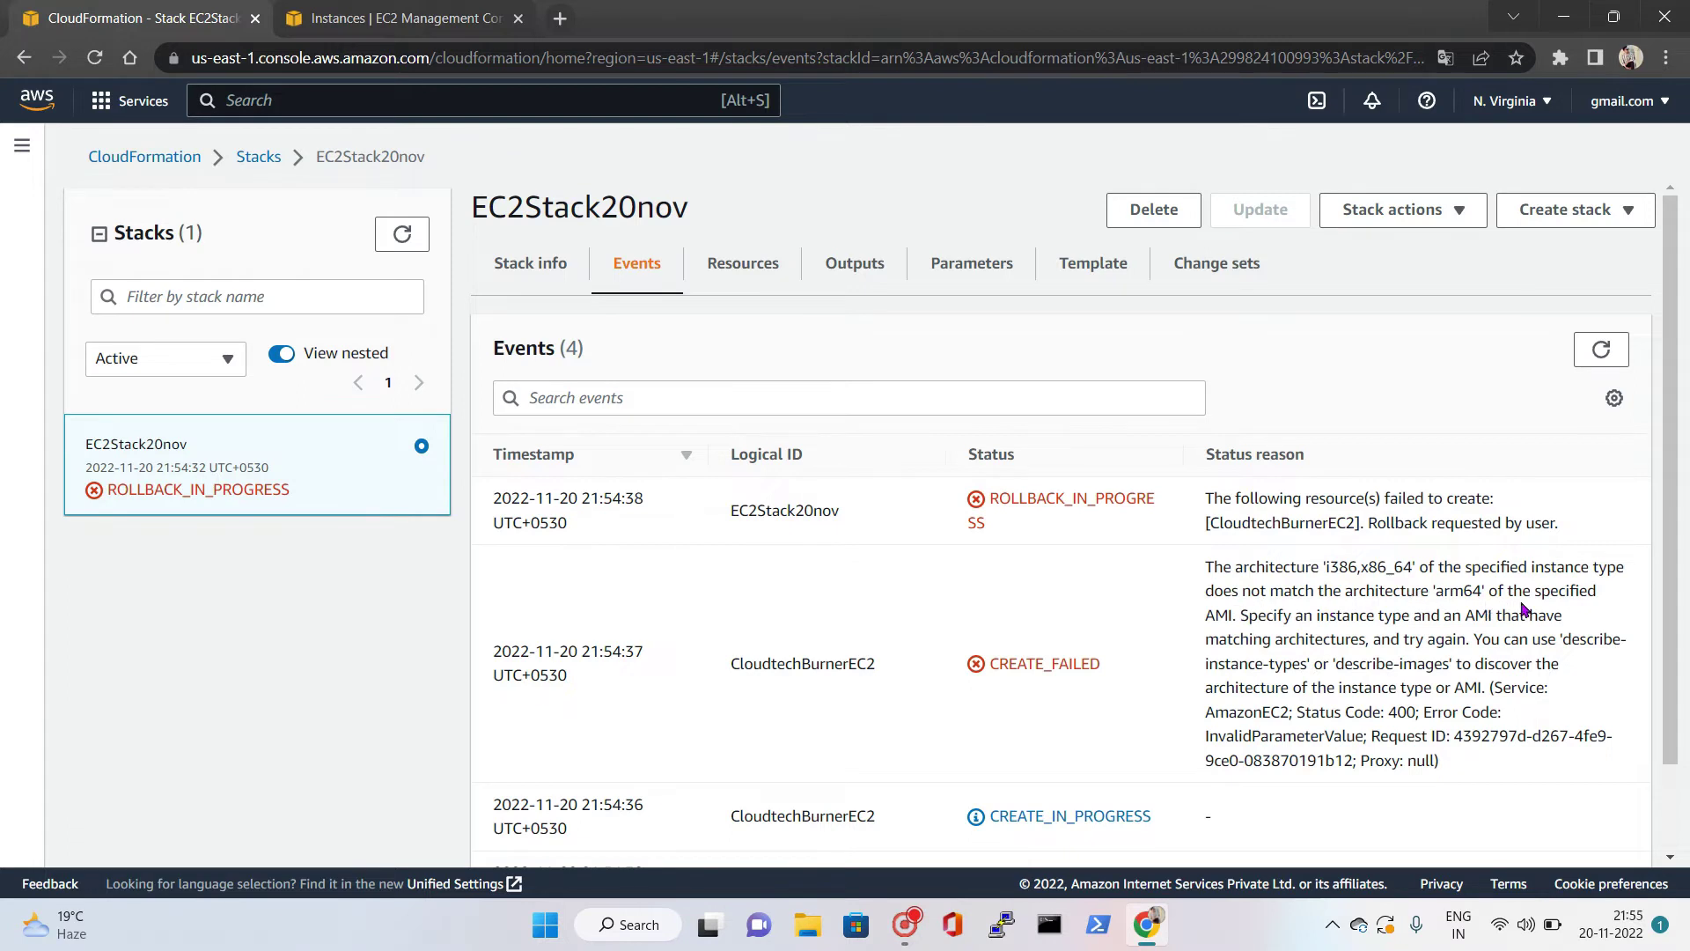
{"action": "scroll", "coordinate": [1550, 607], "scroll_direction": "down", "scroll_amount": 1}
{"action": "scroll", "coordinate": [1146, 679], "scroll_direction": "up", "scroll_amount": 1}
Step: Start launching an instance from the EC2 Instances list and browse more AMIs in the image selection
{"action": "left_click", "coordinate": [396, 17]}
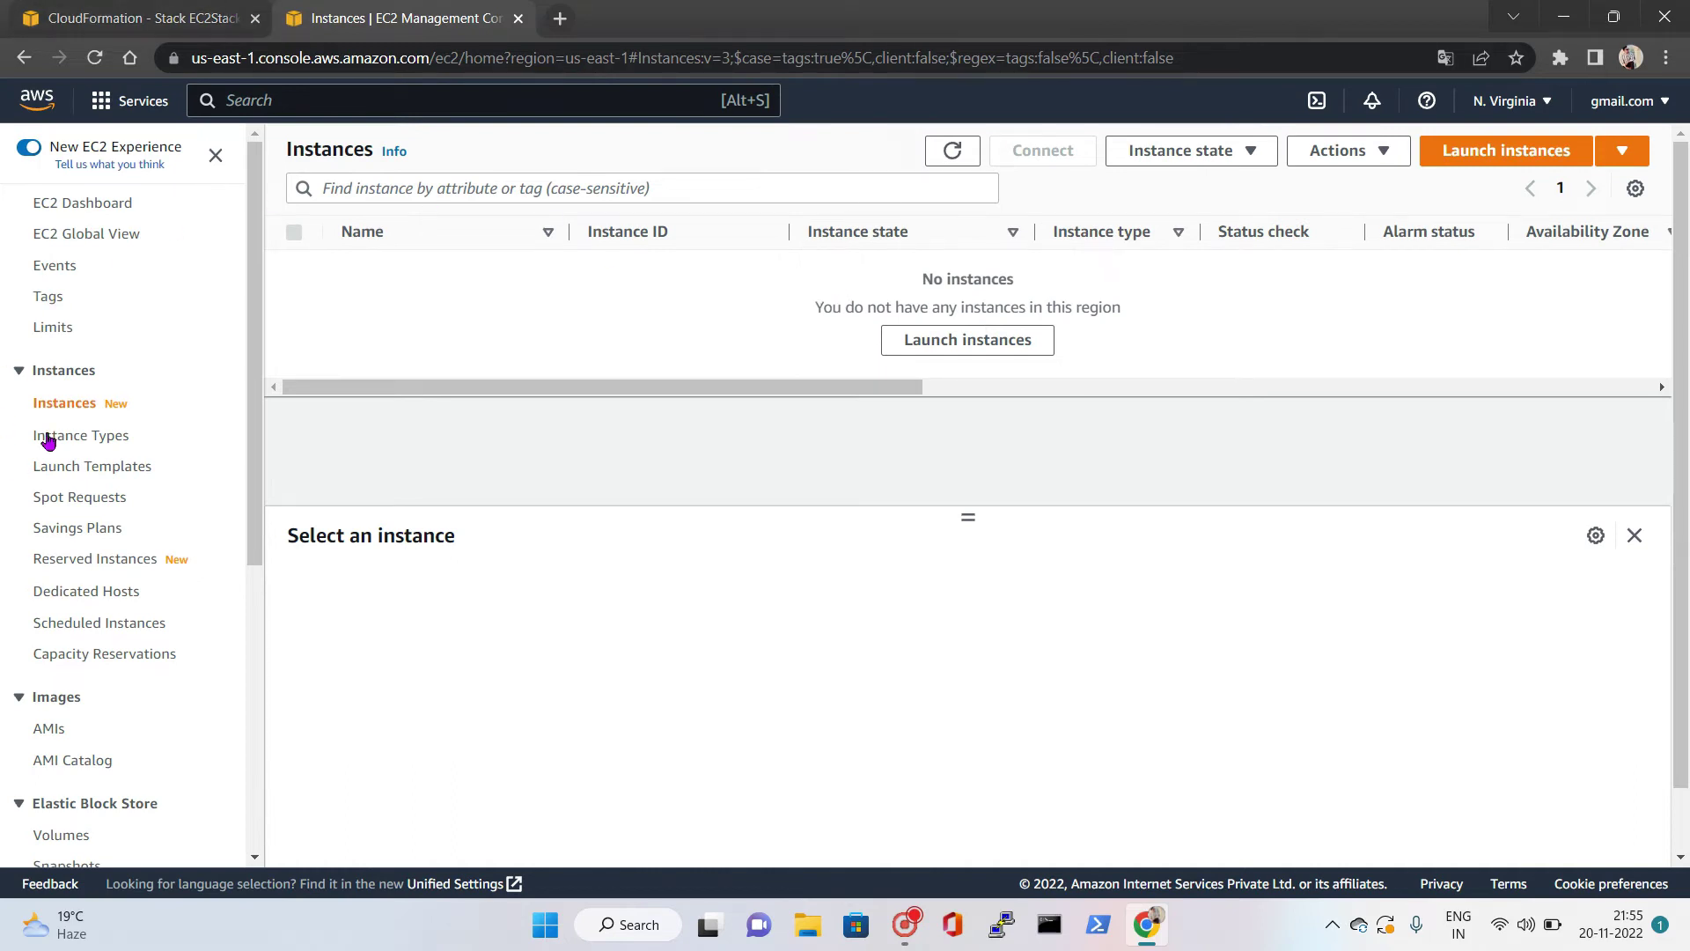
{"action": "left_click", "coordinate": [984, 348]}
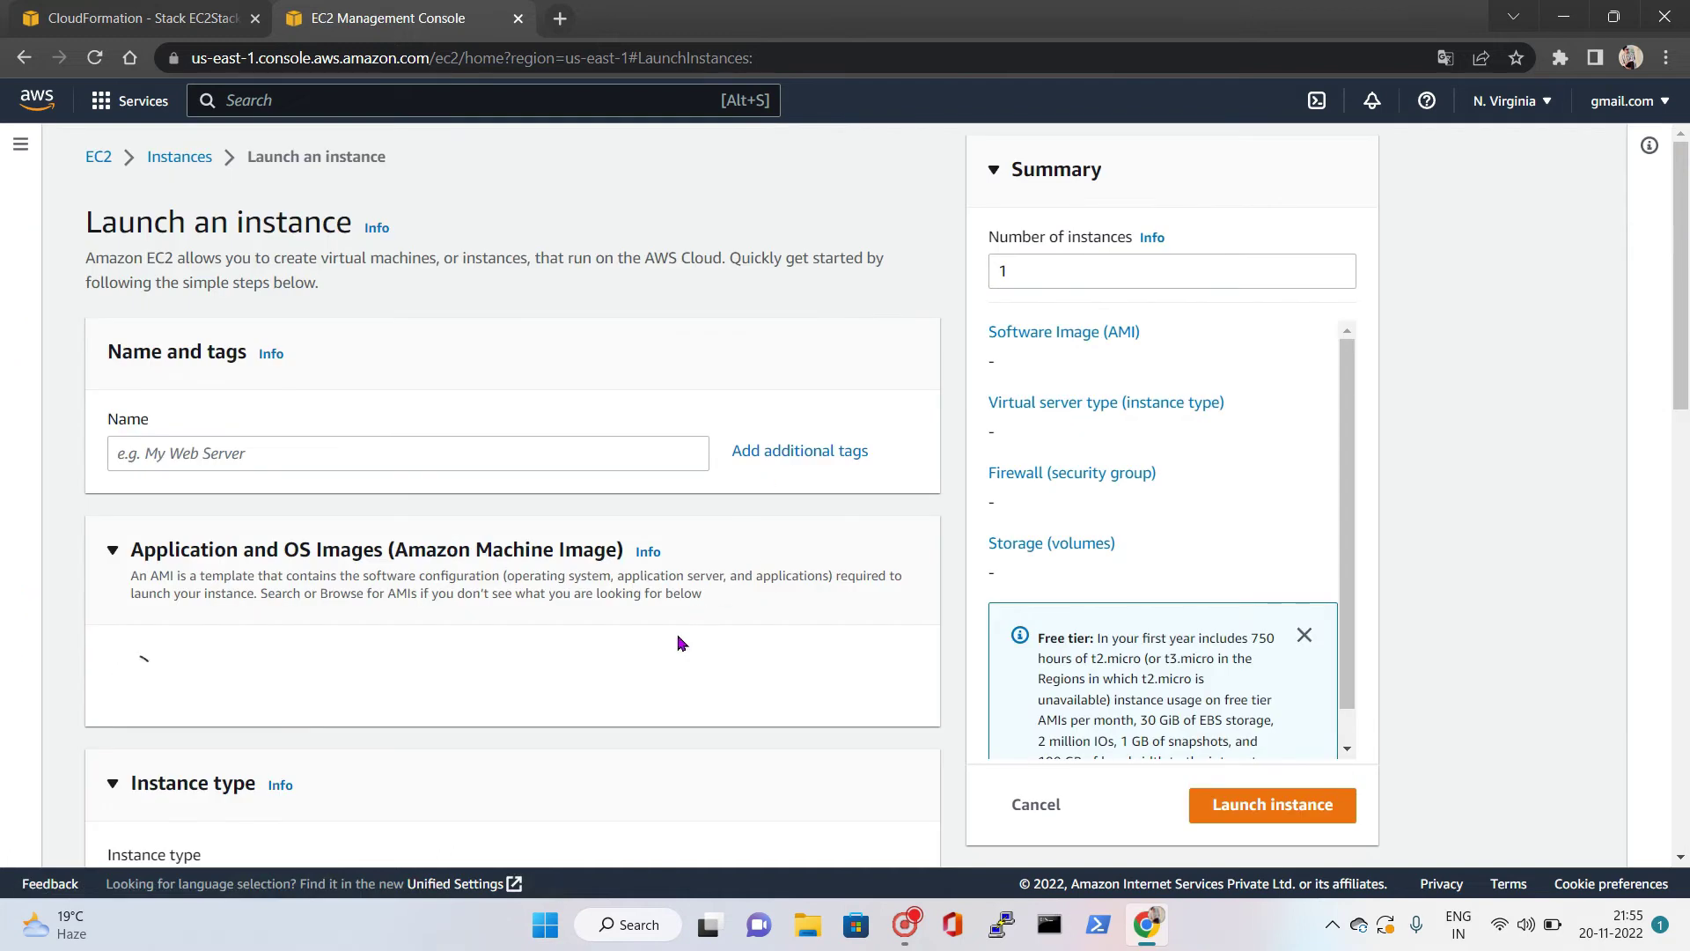
{"action": "scroll", "coordinate": [691, 585], "scroll_direction": "down", "scroll_amount": 1}
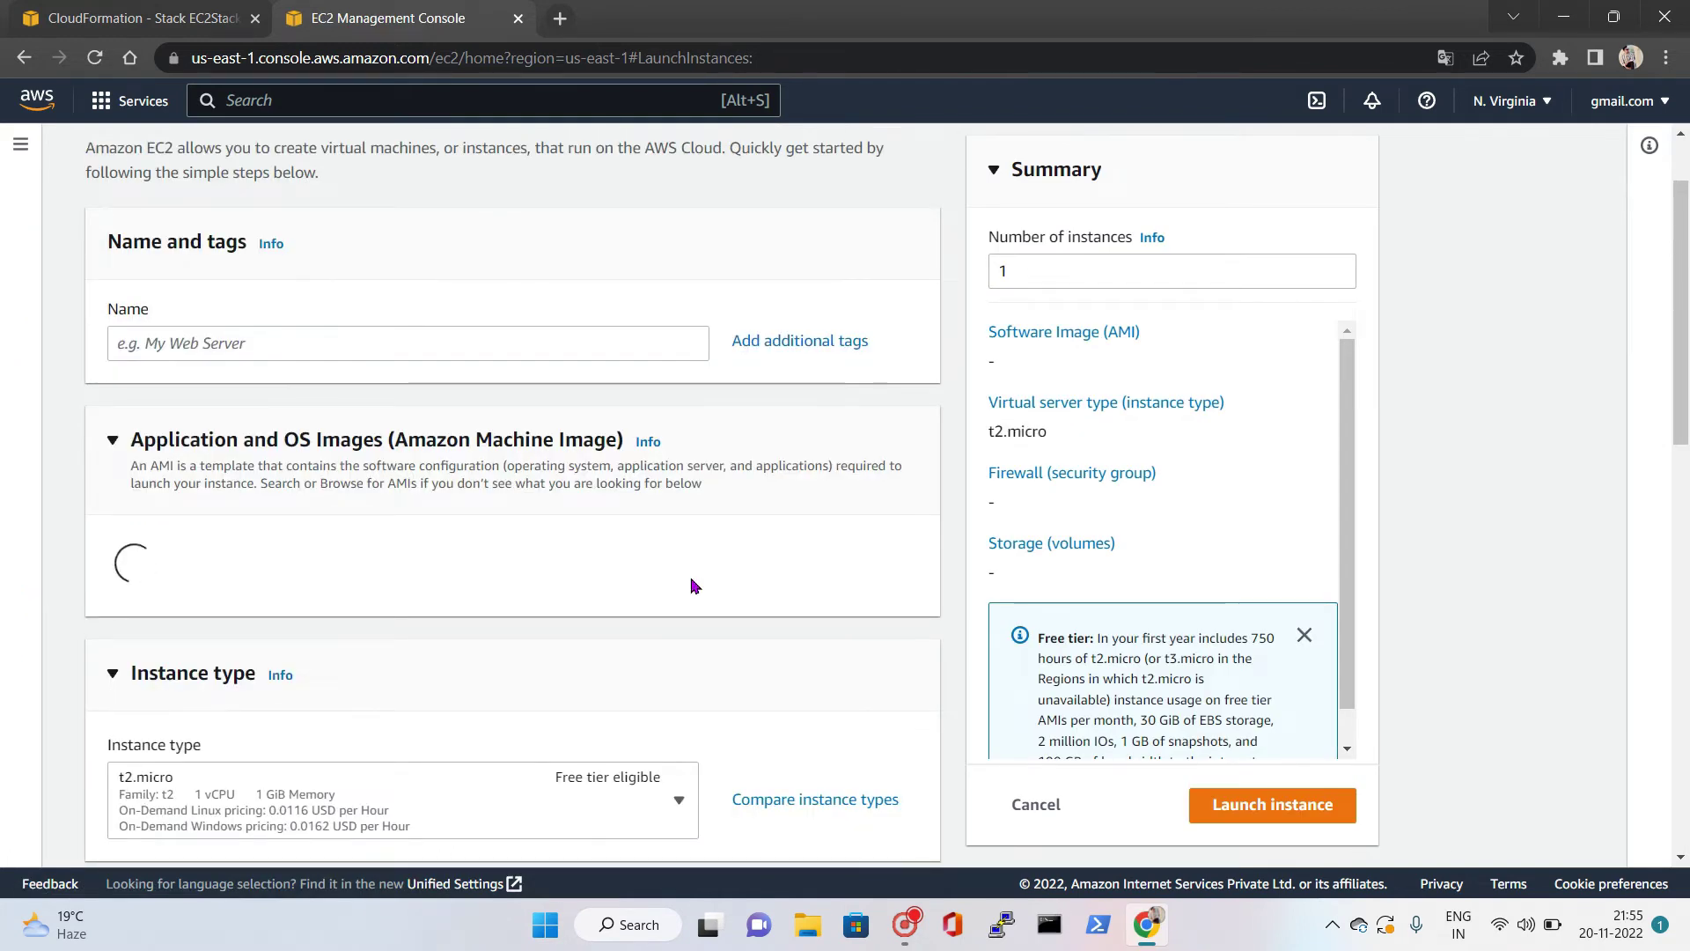
{"action": "scroll", "coordinate": [860, 649], "scroll_direction": "down", "scroll_amount": 2}
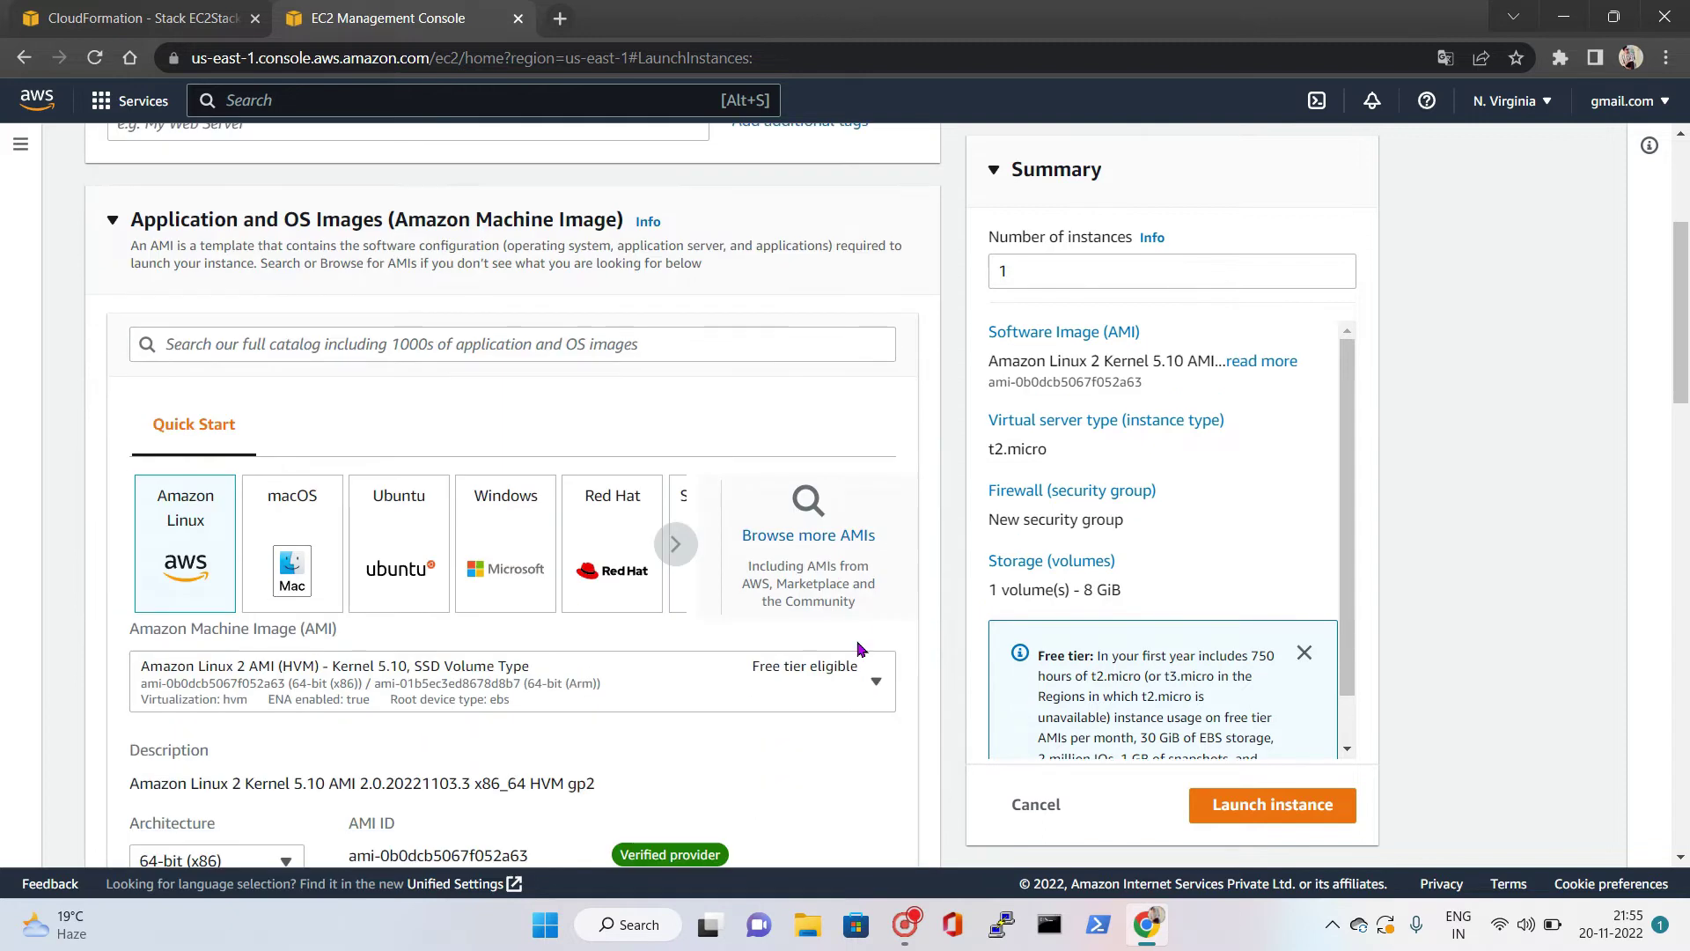
{"action": "left_click", "coordinate": [795, 537]}
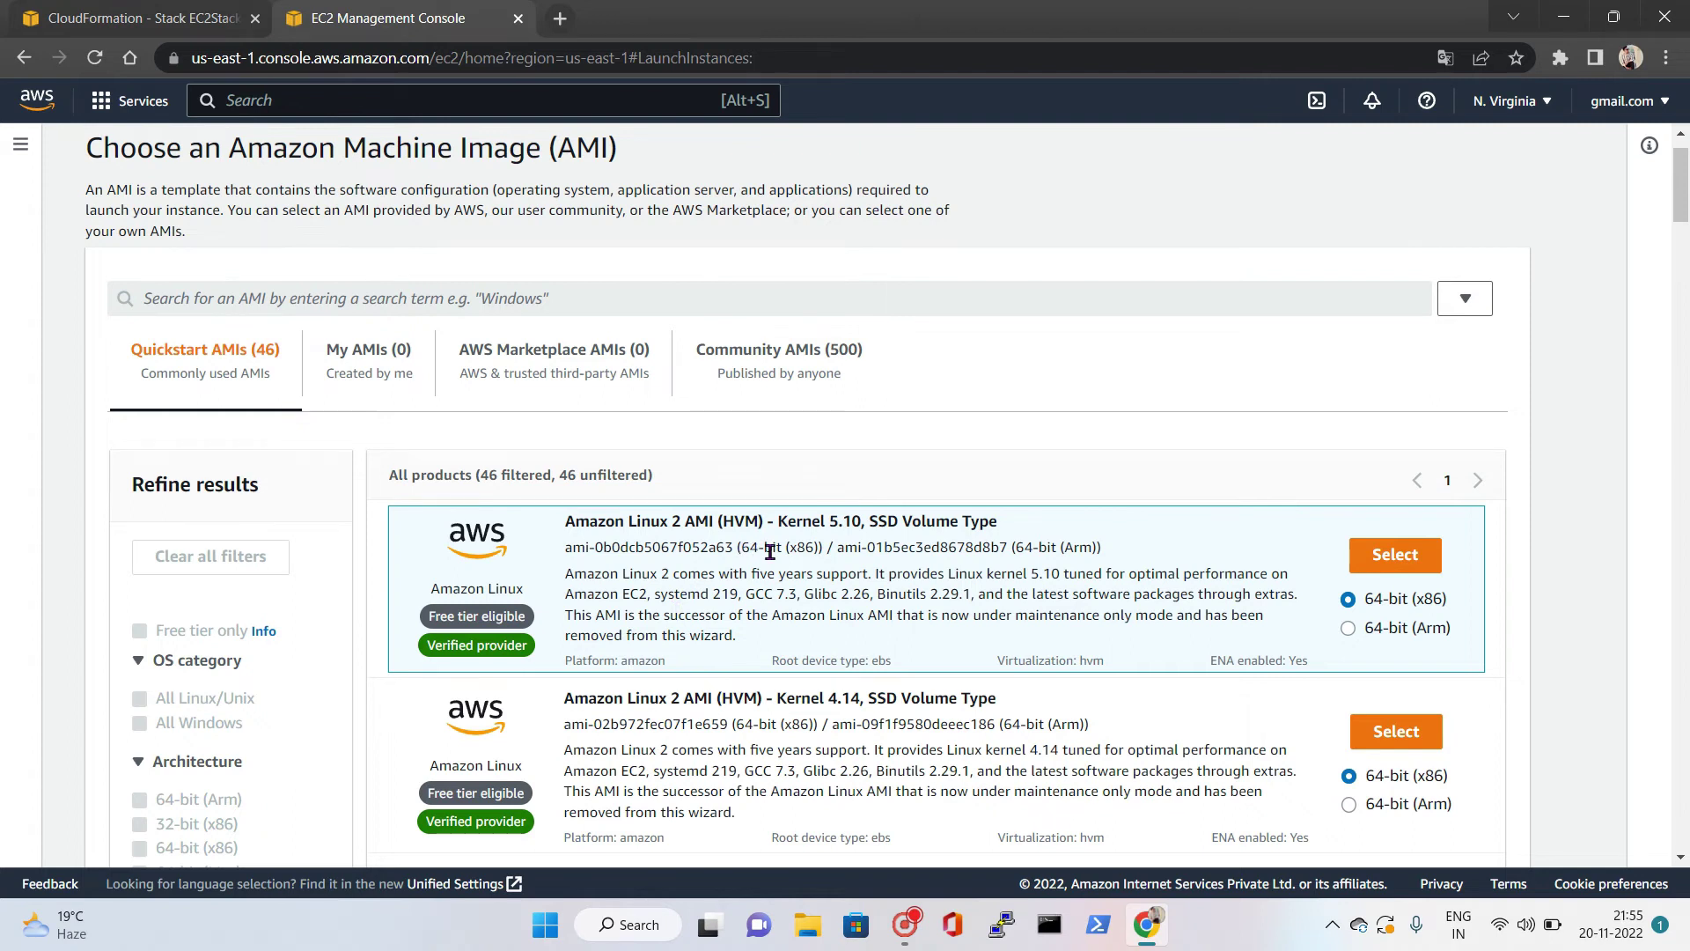
Step: Copy the 64-bit (x86) AMI ID ami-0b0dcb5067f052a63 of Amazon Linux 2 AMI (HVM) - Kernel 5.10
{"action": "left_click_drag", "start_coordinate": [739, 547], "coordinate": [773, 547]}
{"action": "scroll", "coordinate": [795, 508], "scroll_direction": "down", "scroll_amount": 1}
{"action": "left_click", "coordinate": [805, 452]}
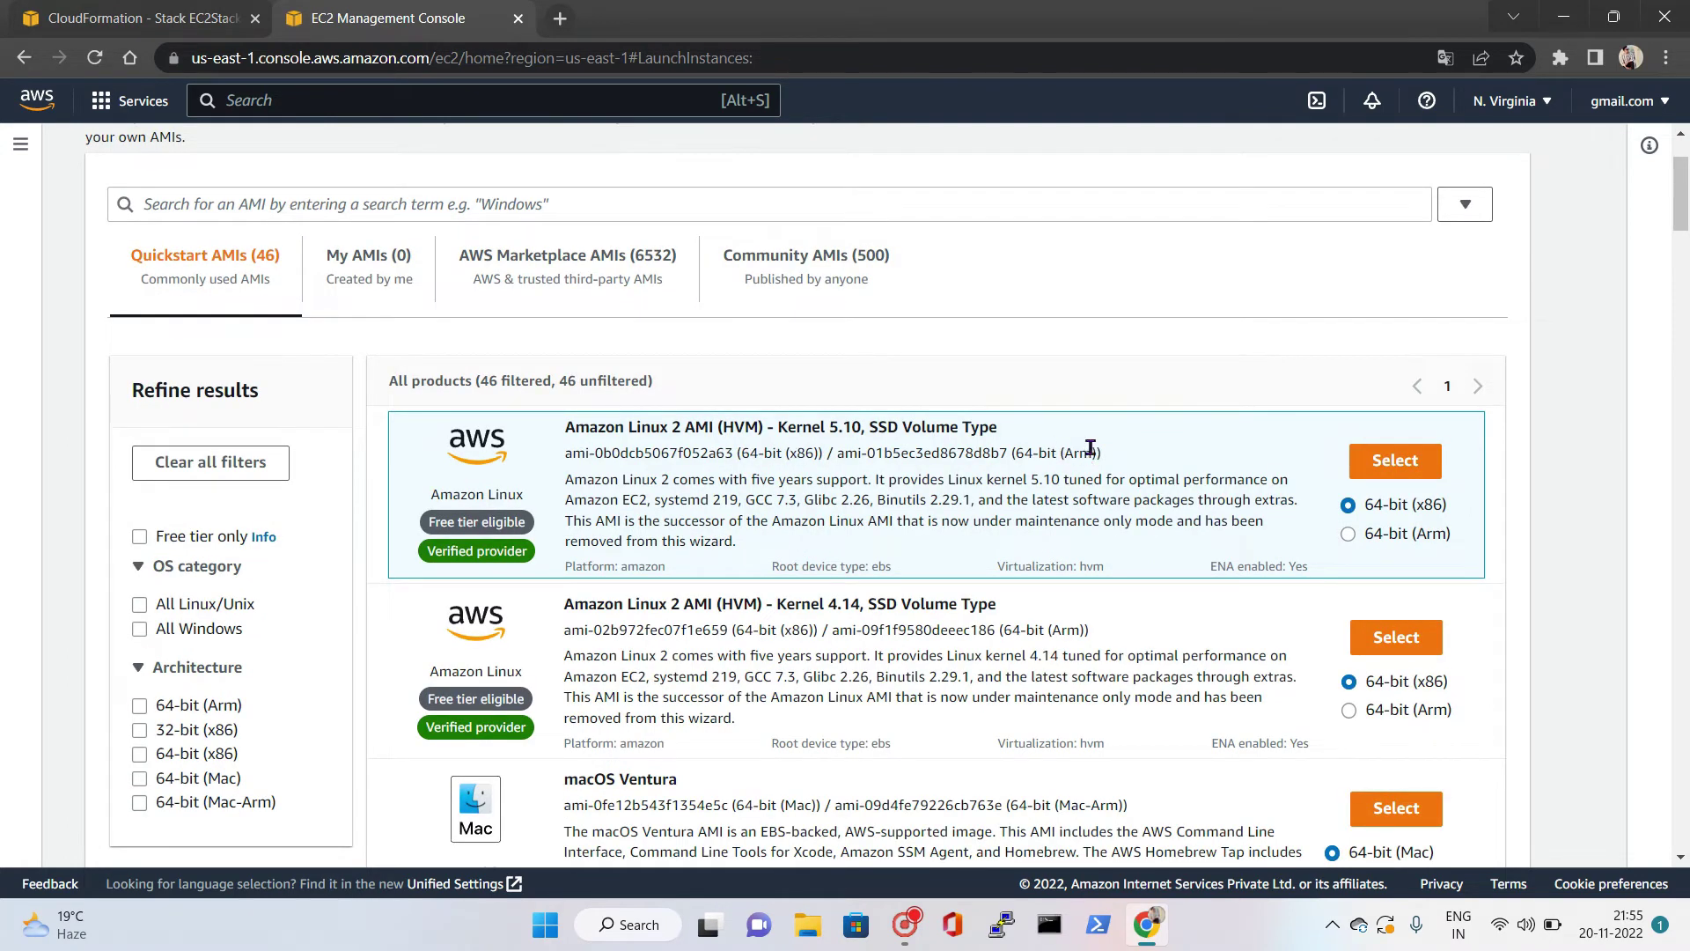
{"action": "left_click_drag", "start_coordinate": [567, 453], "coordinate": [729, 459]}
{"action": "right_click", "coordinate": [703, 451]}
{"action": "left_click", "coordinate": [752, 478]}
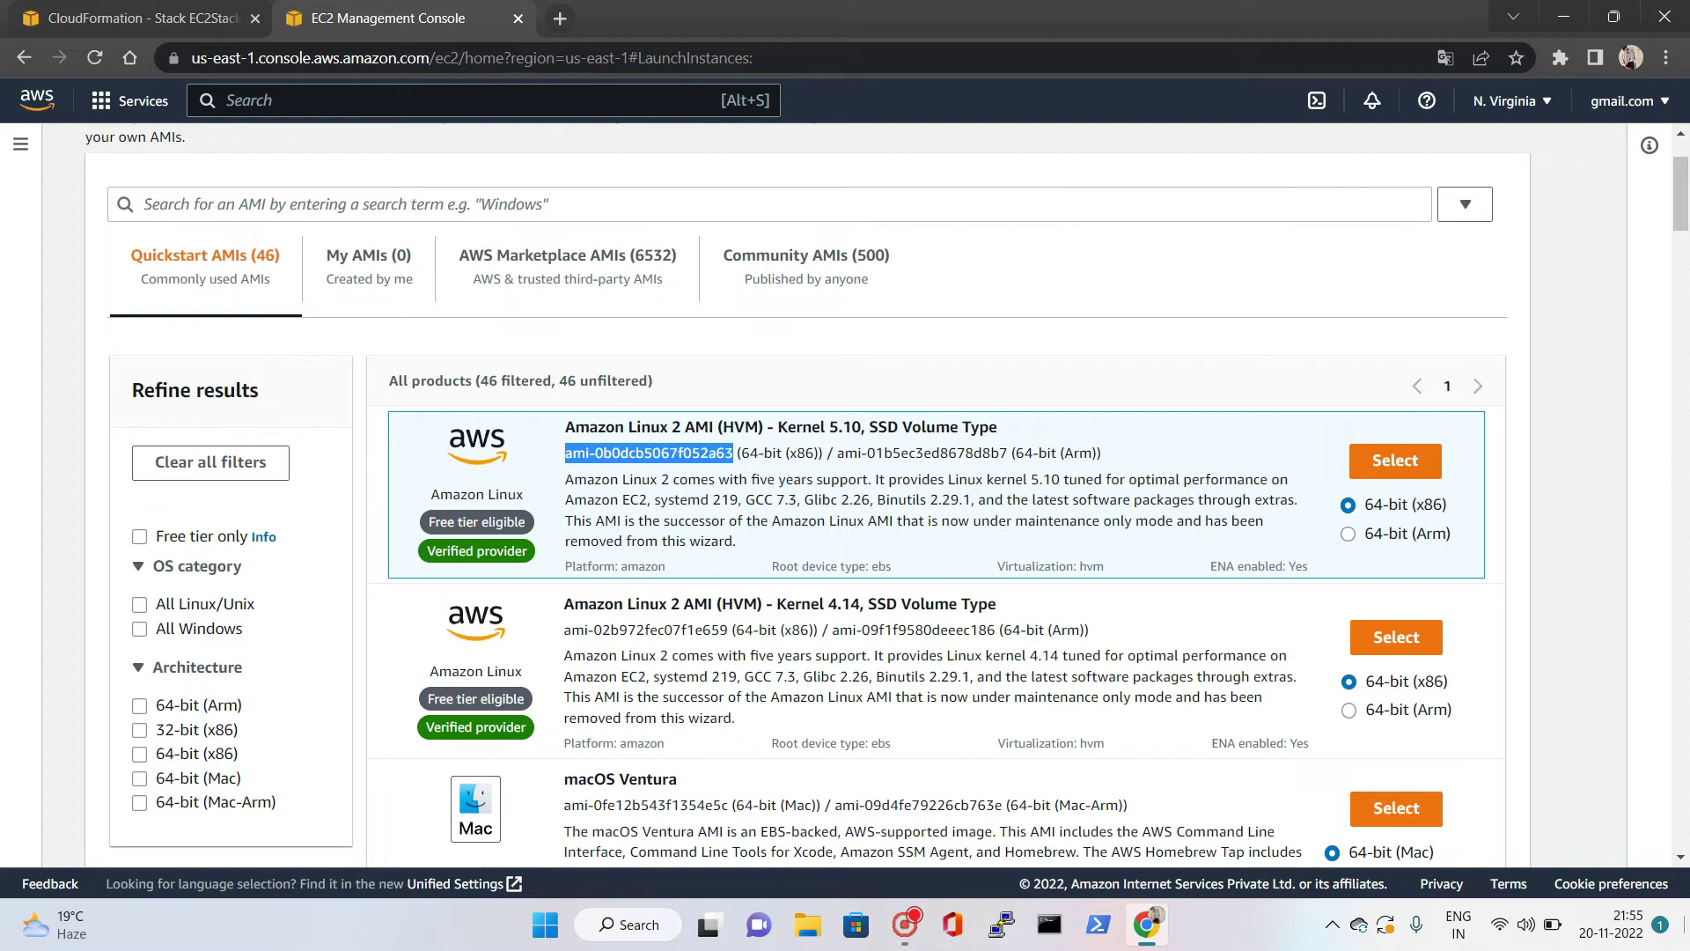
Step: Open the desktop file EC2 via Cloud Formation.json in Visual Studio Code and trust its workspace
{"action": "key", "text": "super+d"}
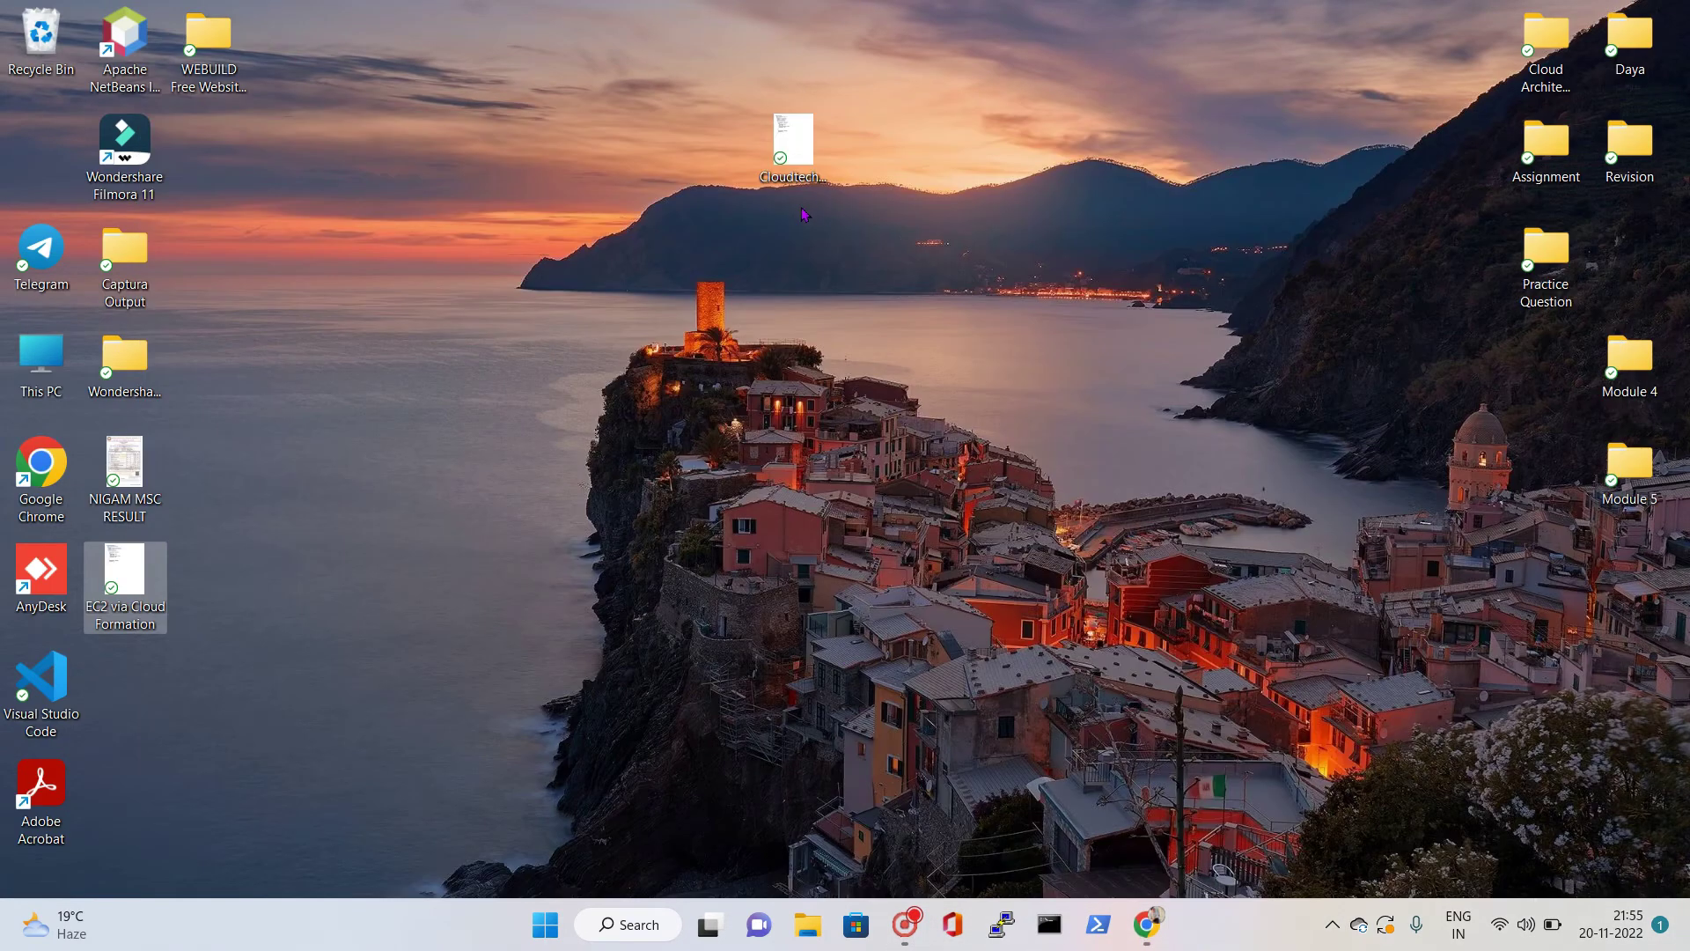
{"action": "double_click", "coordinate": [138, 591]}
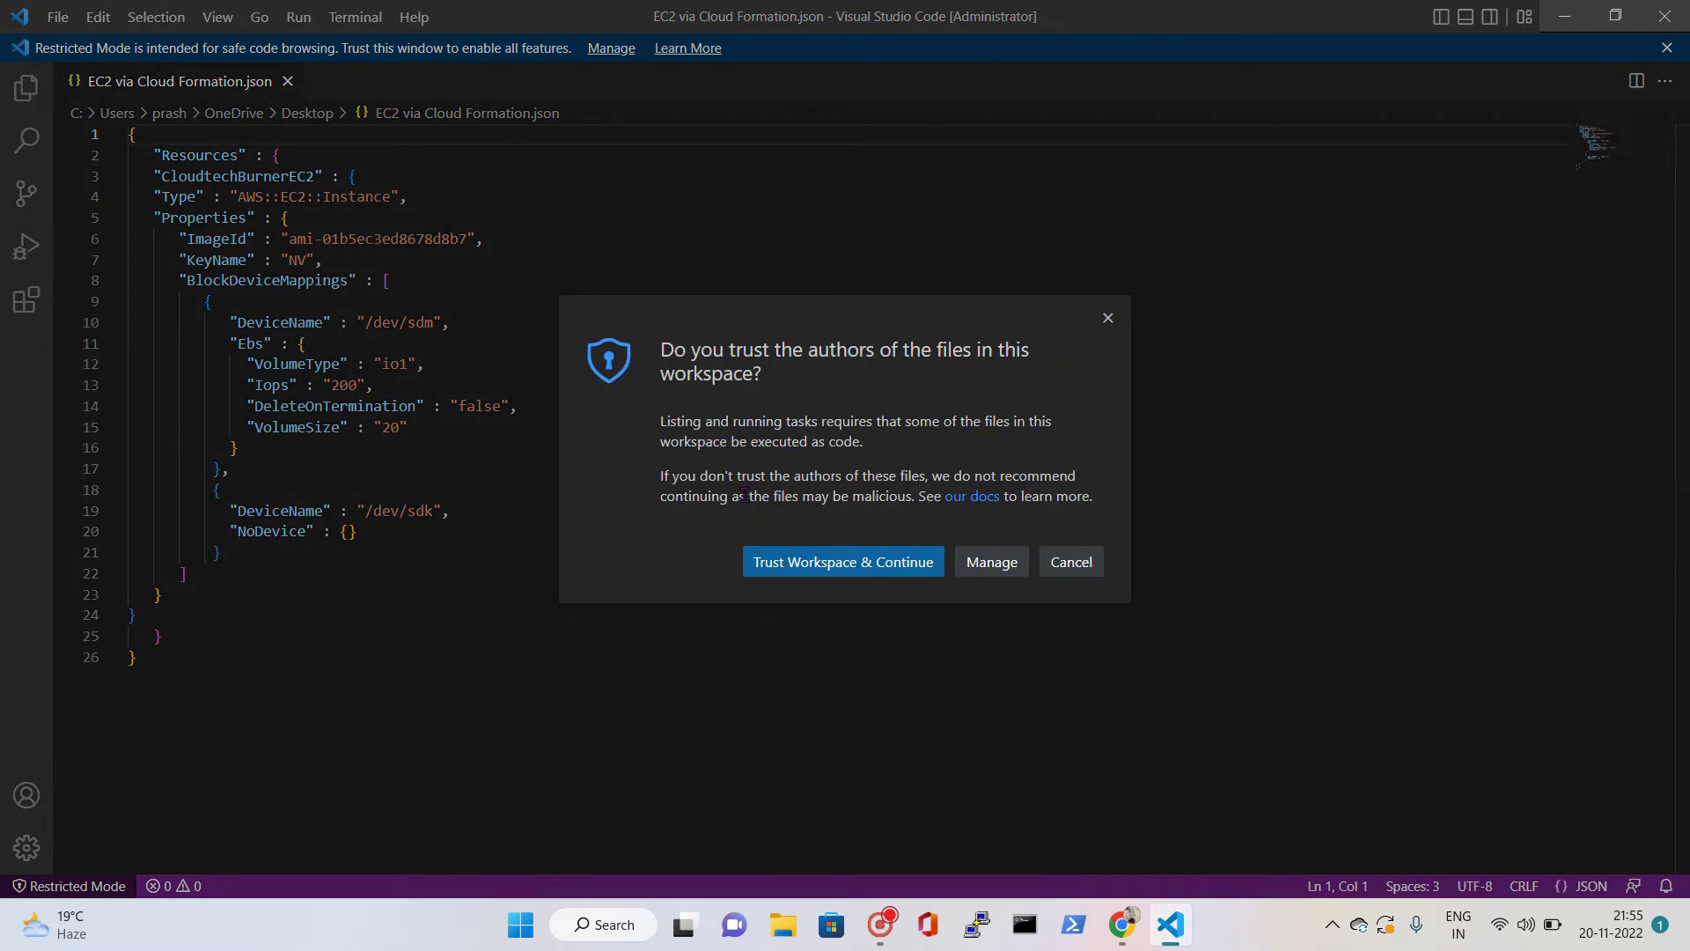
{"action": "left_click", "coordinate": [794, 571]}
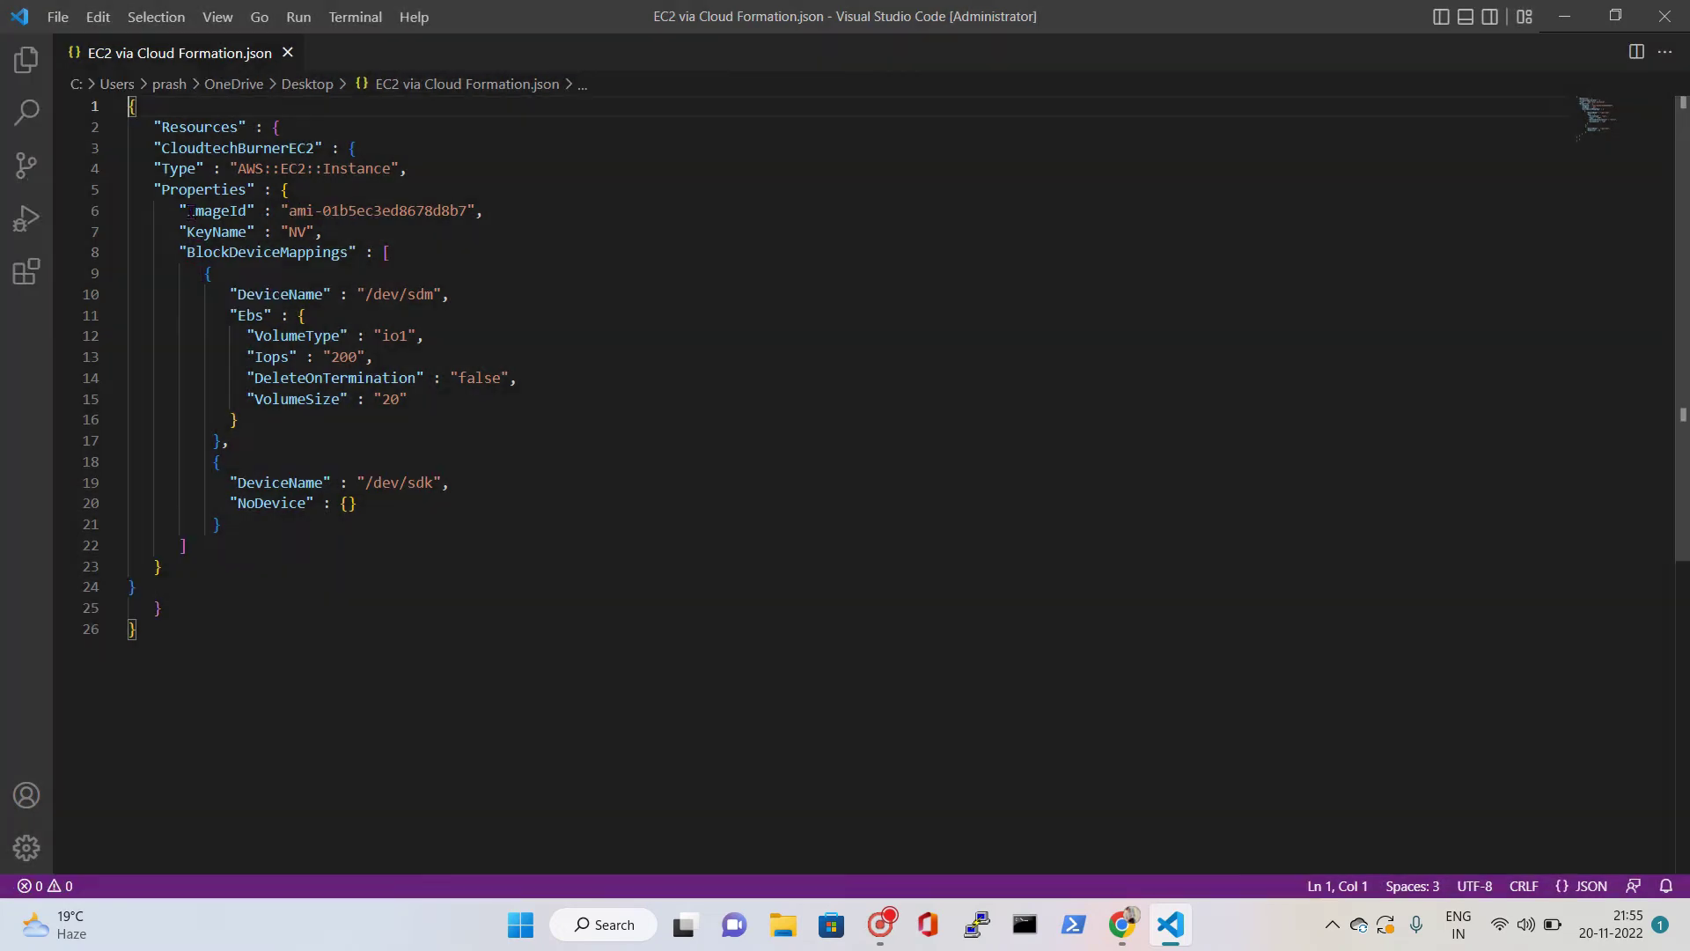
Step: Replace the template's ImageId with the copied ami-0b0dcb5067f052a63, save the JSON file and close the editor
{"action": "left_click_drag", "start_coordinate": [292, 212], "coordinate": [466, 216]}
{"action": "key", "text": "ctrl+v"}
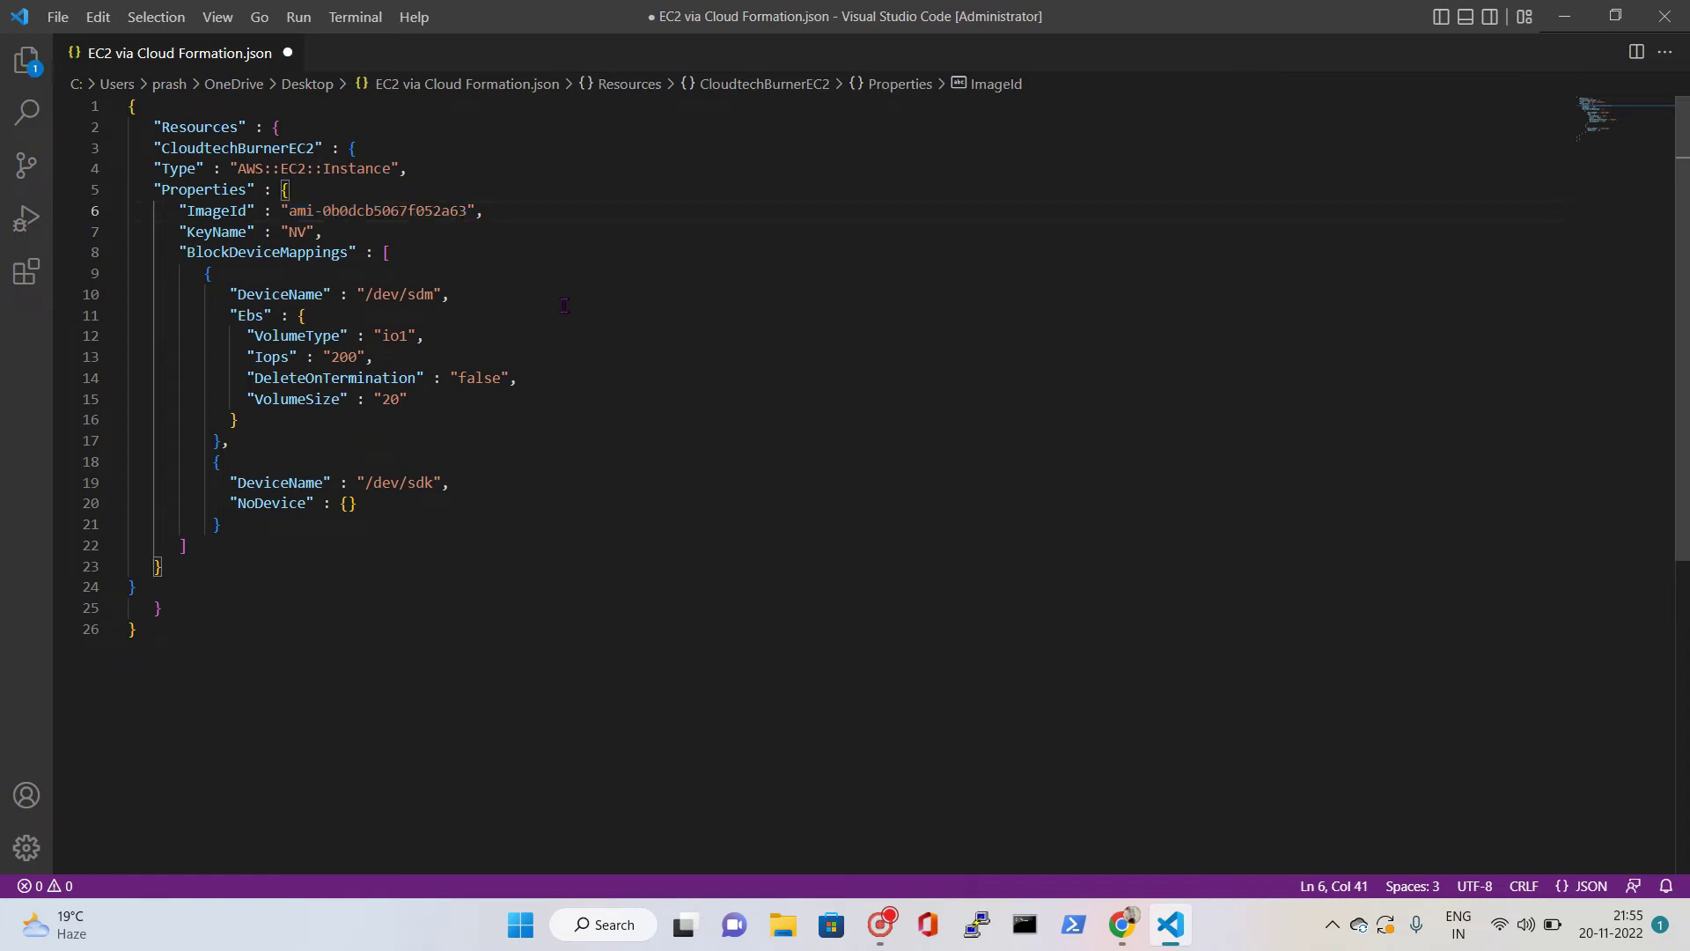
{"action": "key", "text": "ctrl+s"}
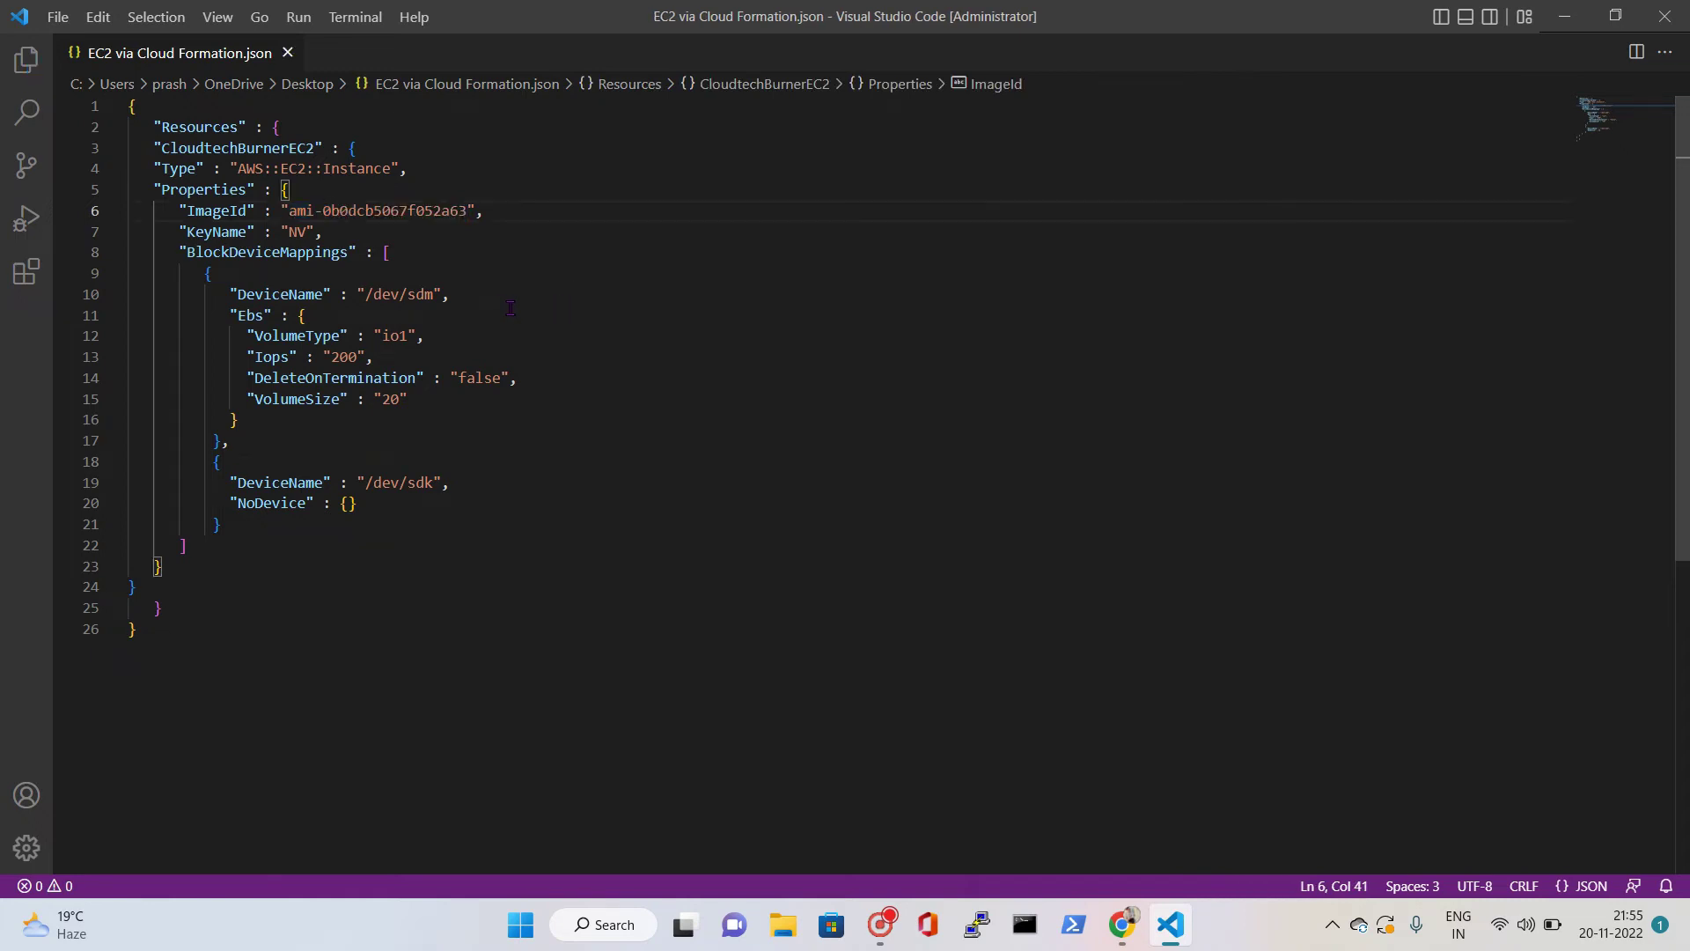
{"action": "left_click", "coordinate": [1664, 16]}
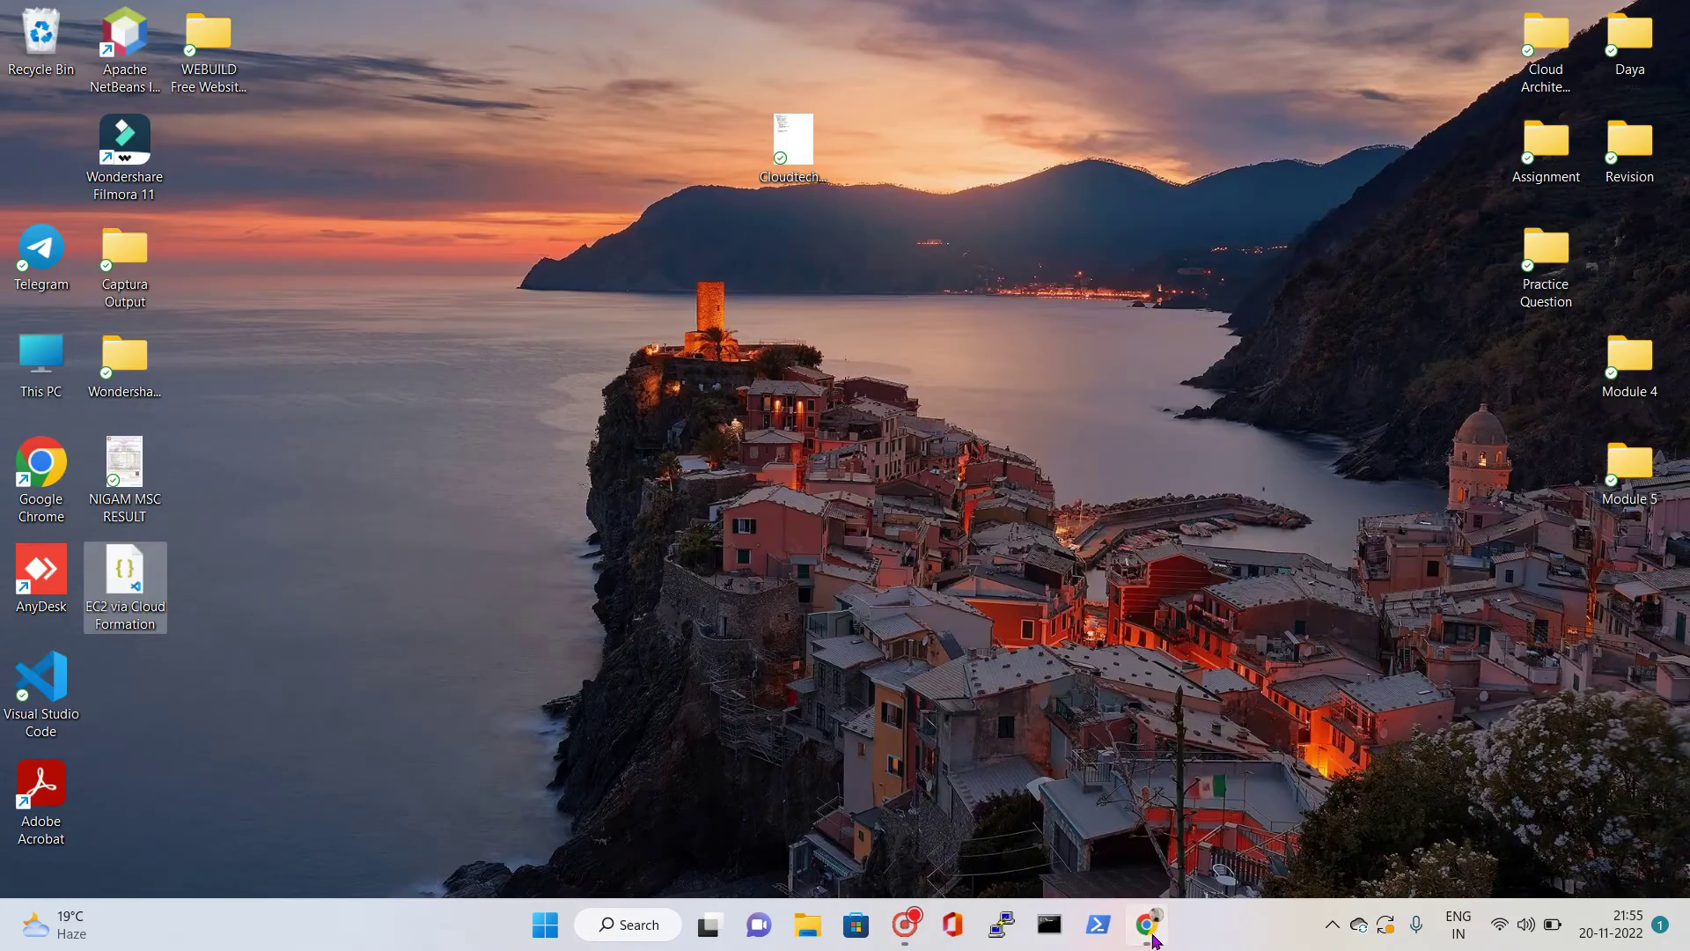
Step: Back in the browser's CloudFormation console, delete the rolled-back stack EC2Stack20nov from the stacks list
{"action": "left_click", "coordinate": [1148, 925]}
{"action": "left_click", "coordinate": [141, 18]}
{"action": "scroll", "coordinate": [860, 449], "scroll_direction": "down", "scroll_amount": 1}
{"action": "scroll", "coordinate": [617, 447], "scroll_direction": "up", "scroll_amount": 1}
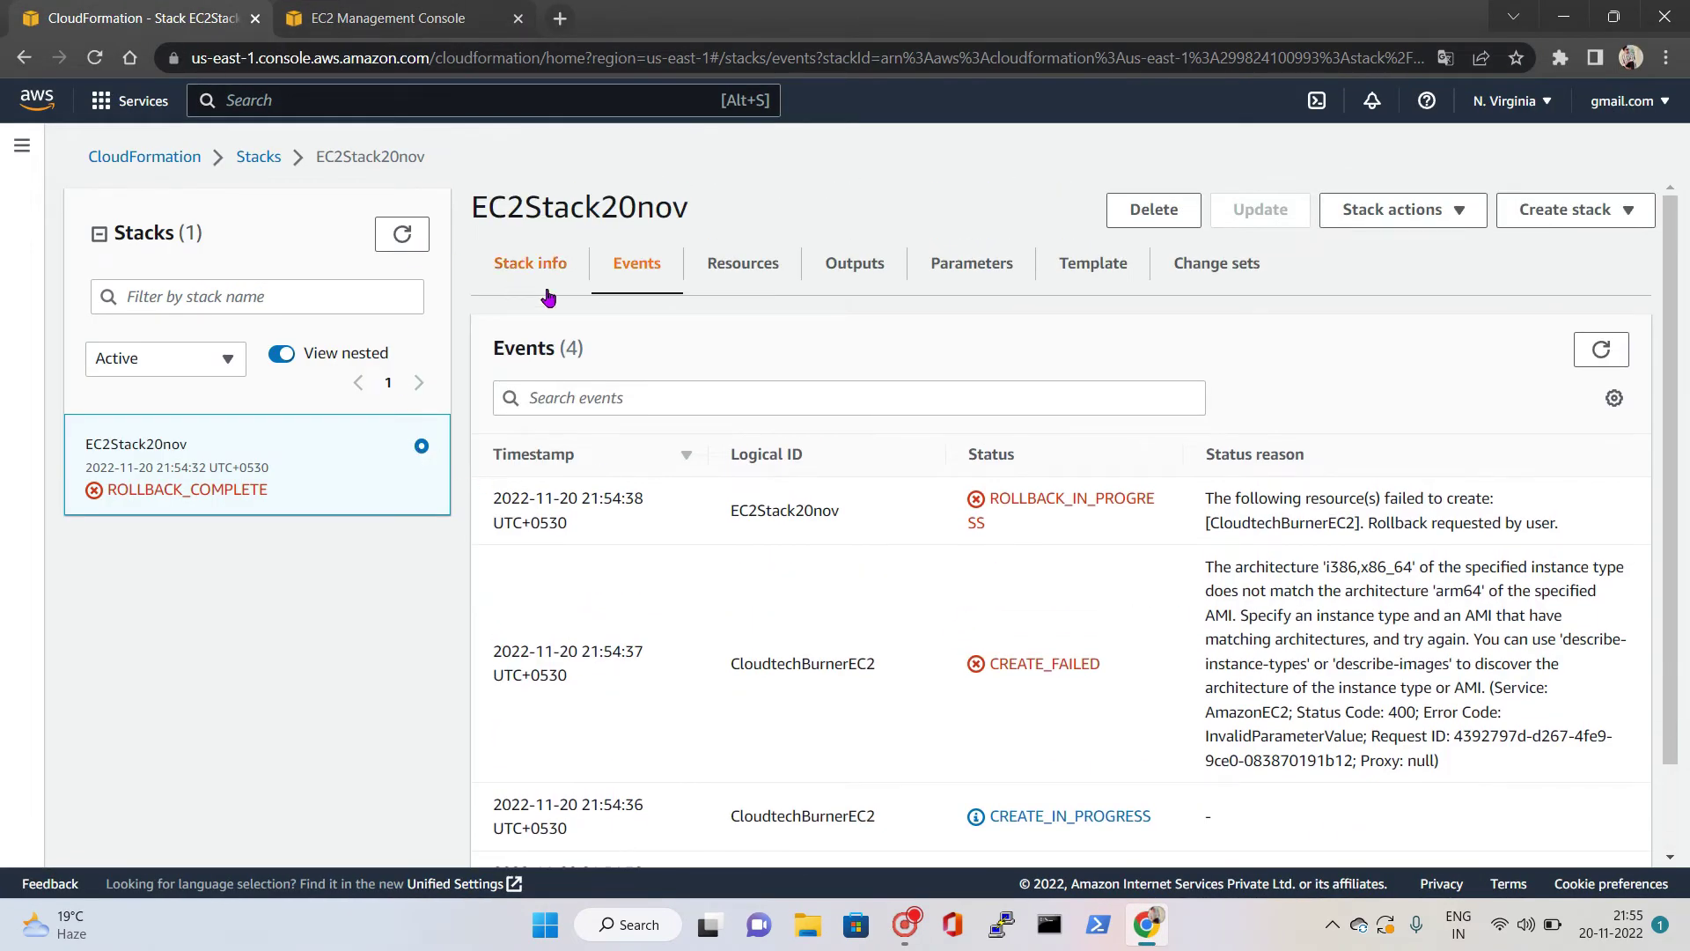
{"action": "left_click", "coordinate": [264, 160]}
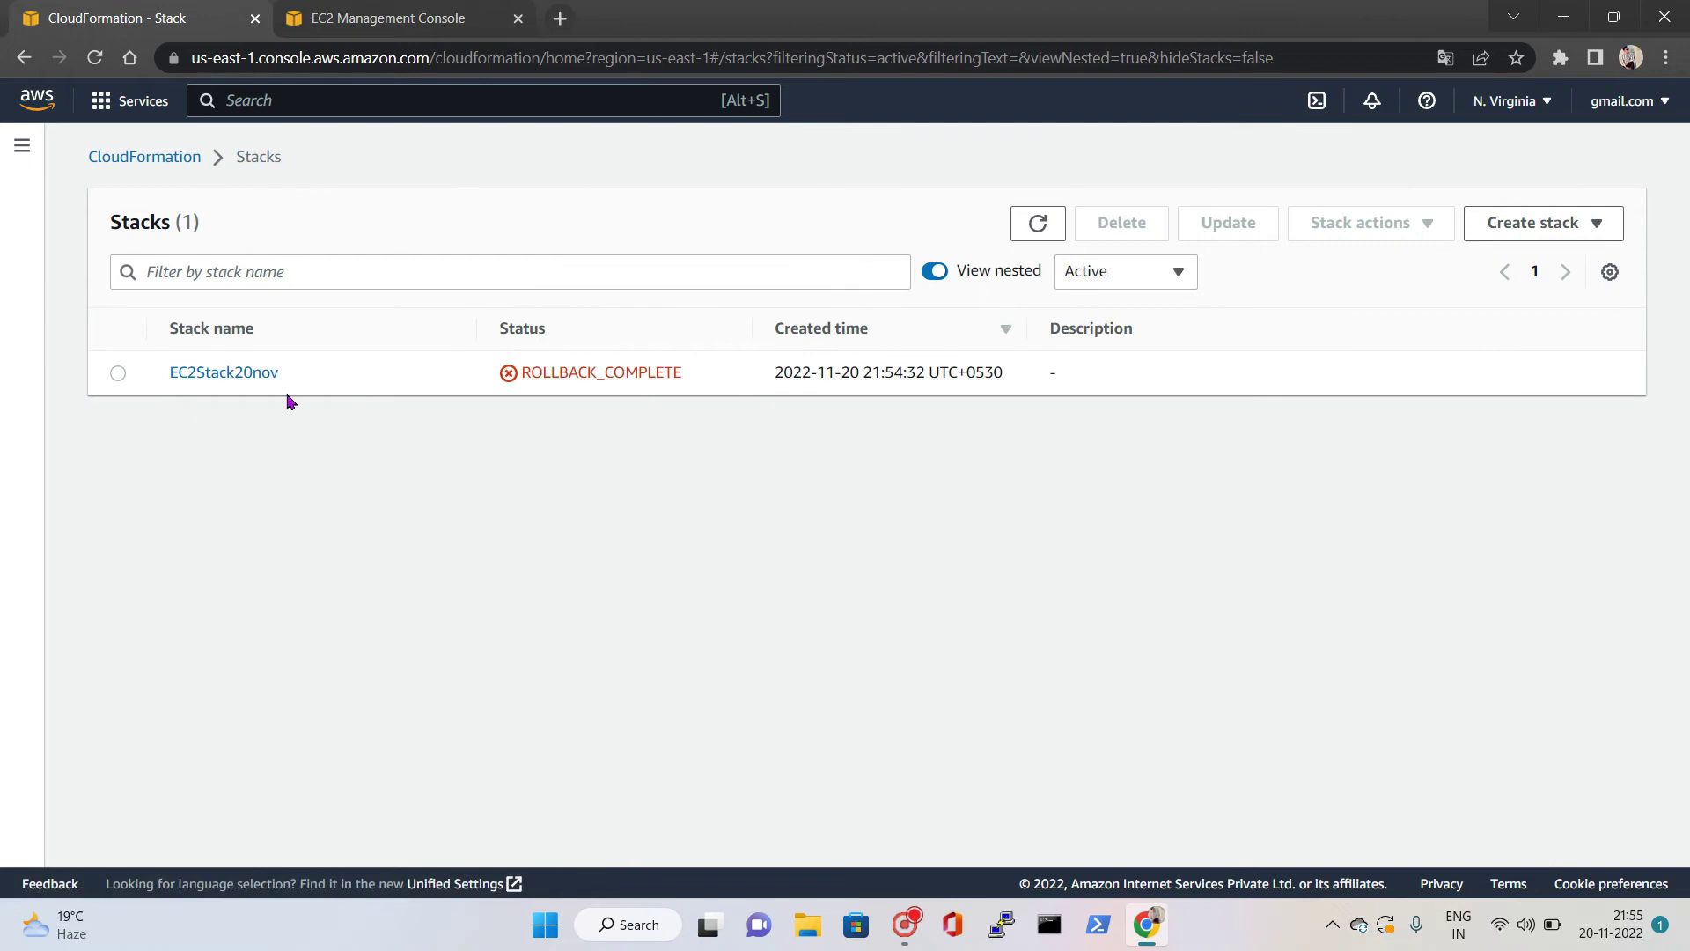
{"action": "left_click", "coordinate": [118, 373]}
{"action": "left_click", "coordinate": [1122, 224]}
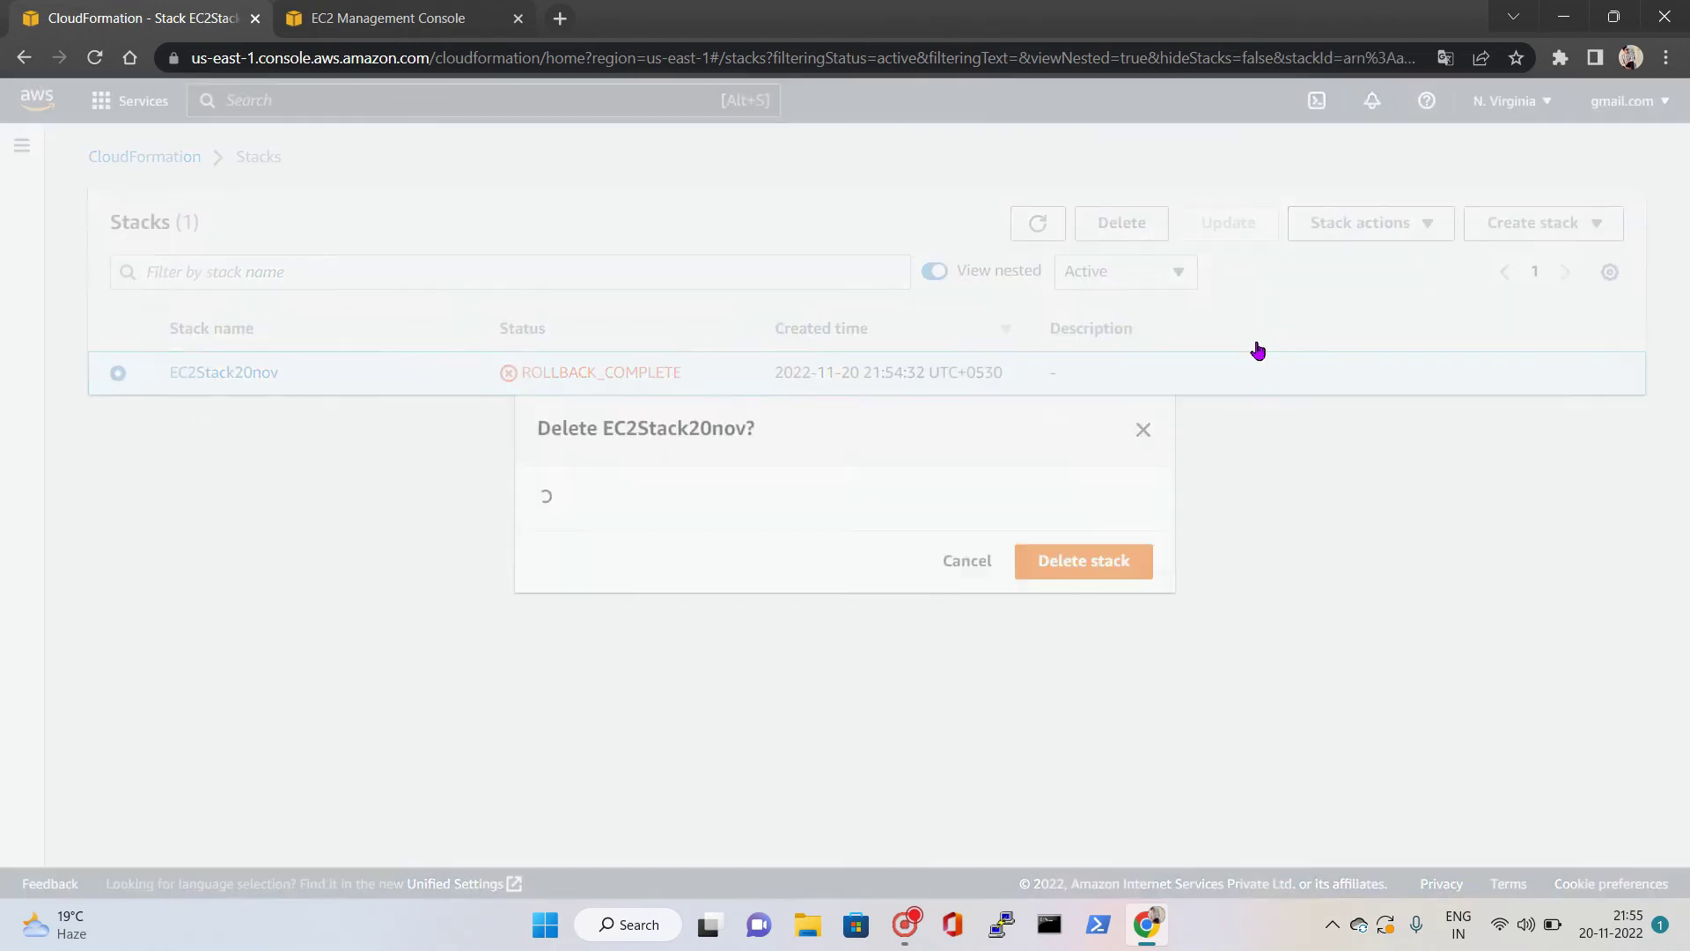
{"action": "left_click", "coordinate": [1071, 568]}
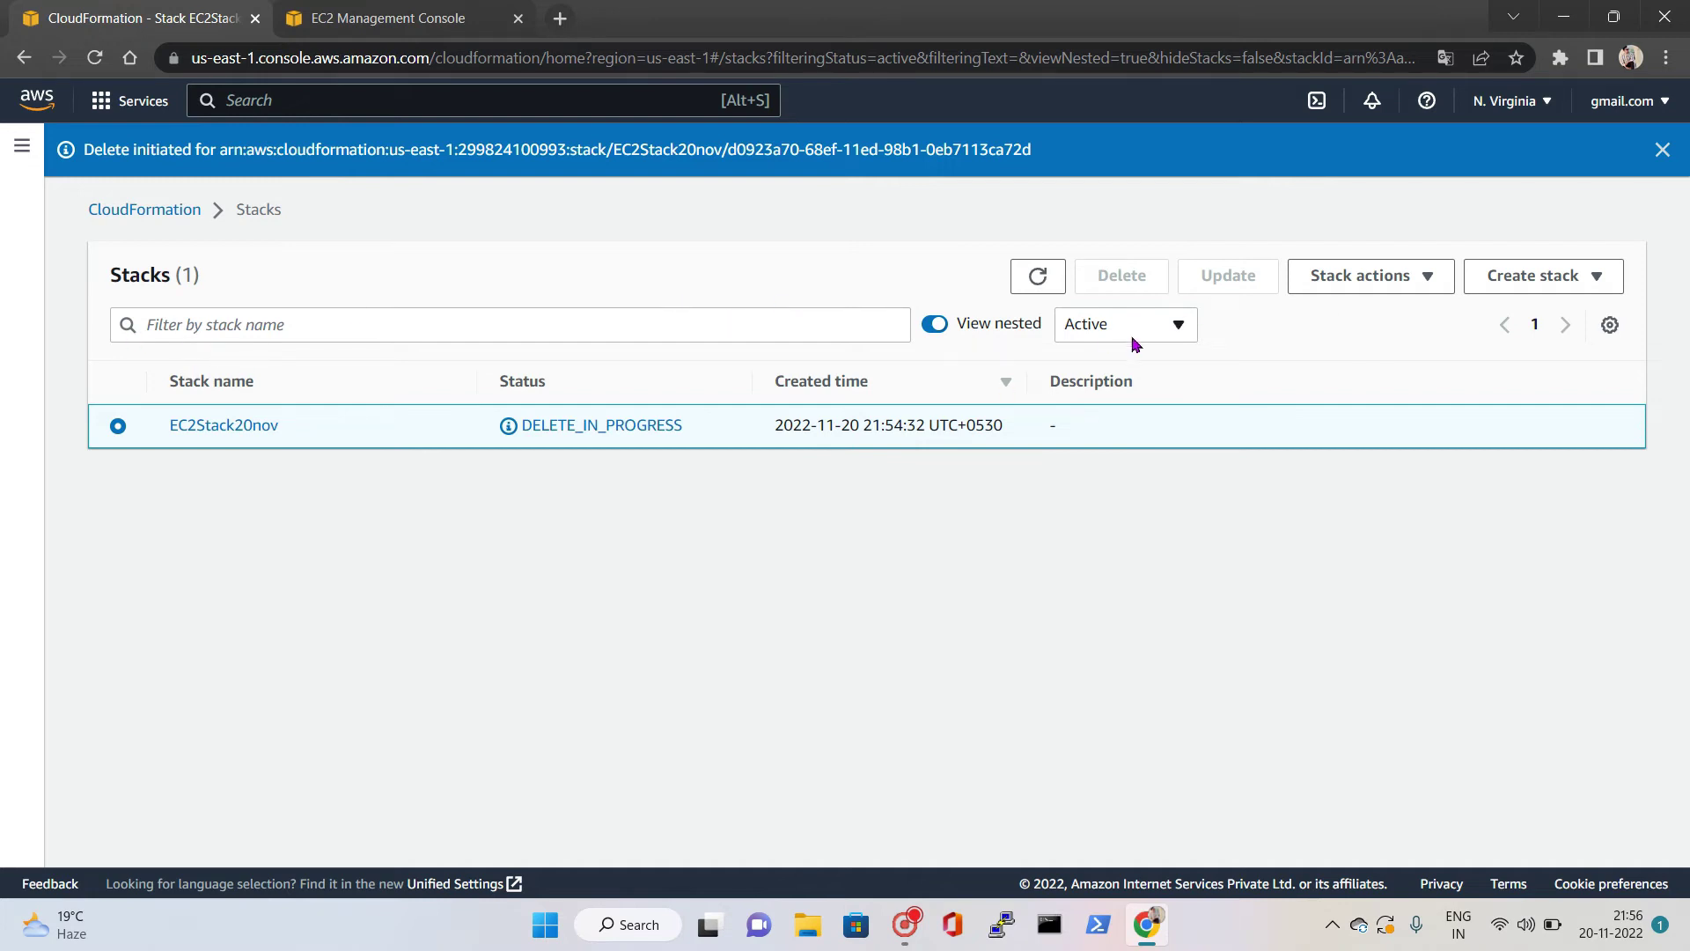
Step: Start a new CloudFormation stack with EC2 via Cloud Formation.json uploaded as the template file, and continue to the stack details
{"action": "left_click", "coordinate": [182, 212]}
{"action": "left_click", "coordinate": [1105, 414]}
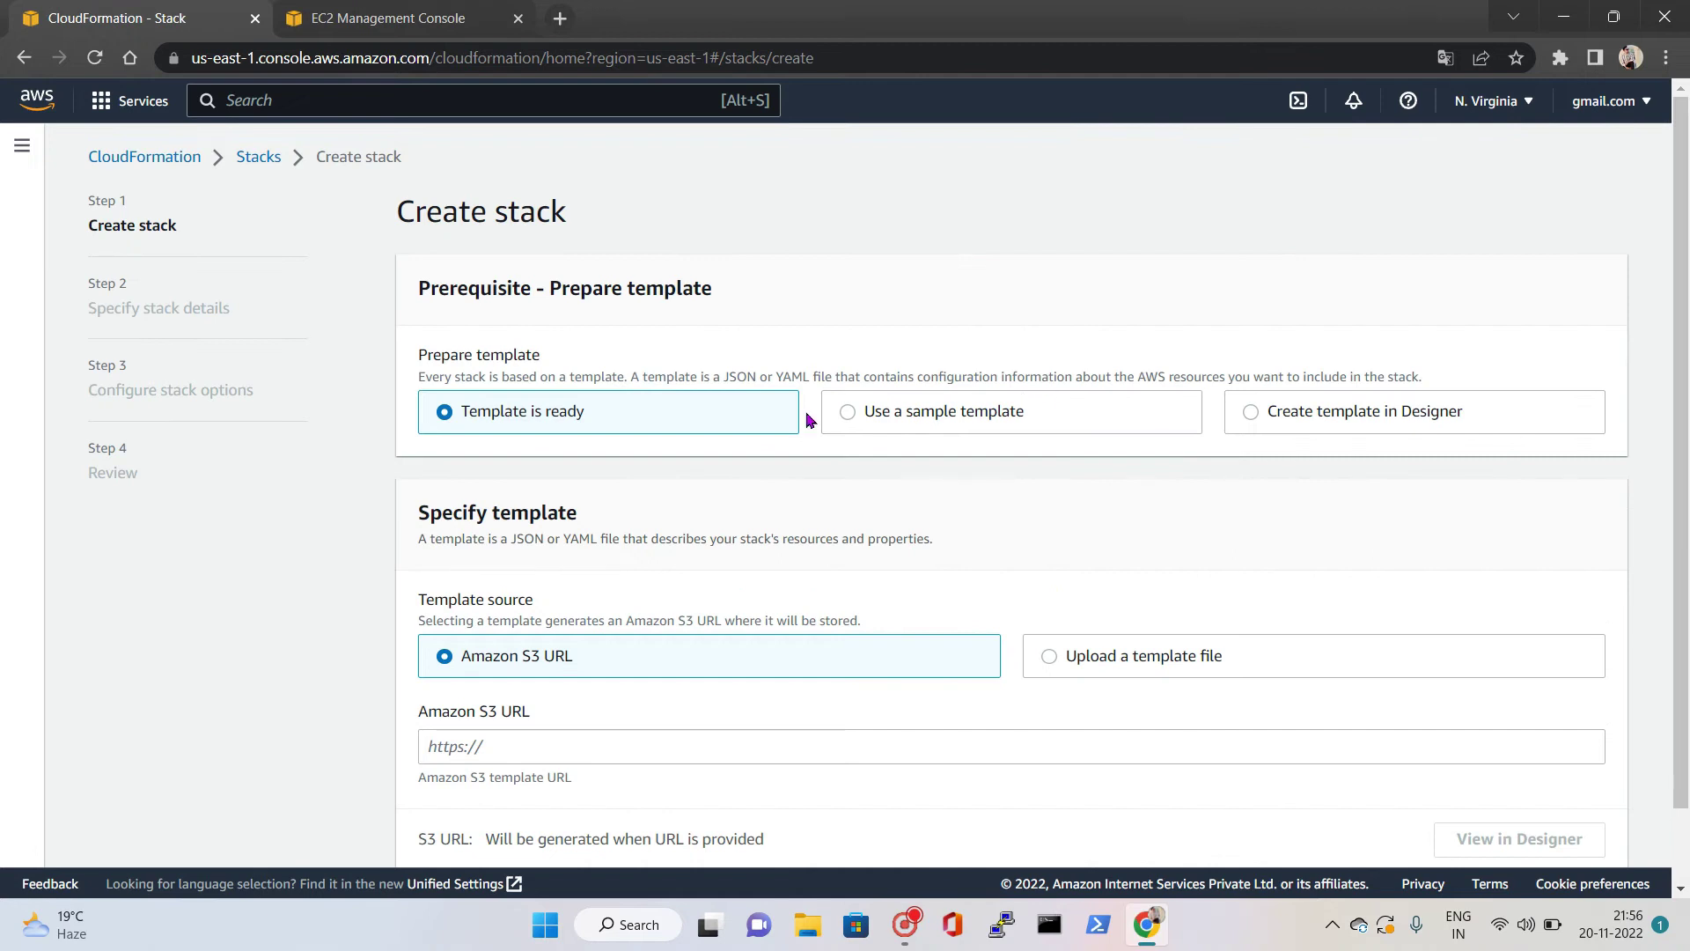
{"action": "scroll", "coordinate": [858, 533], "scroll_direction": "down", "scroll_amount": 1}
{"action": "left_click", "coordinate": [1119, 573]}
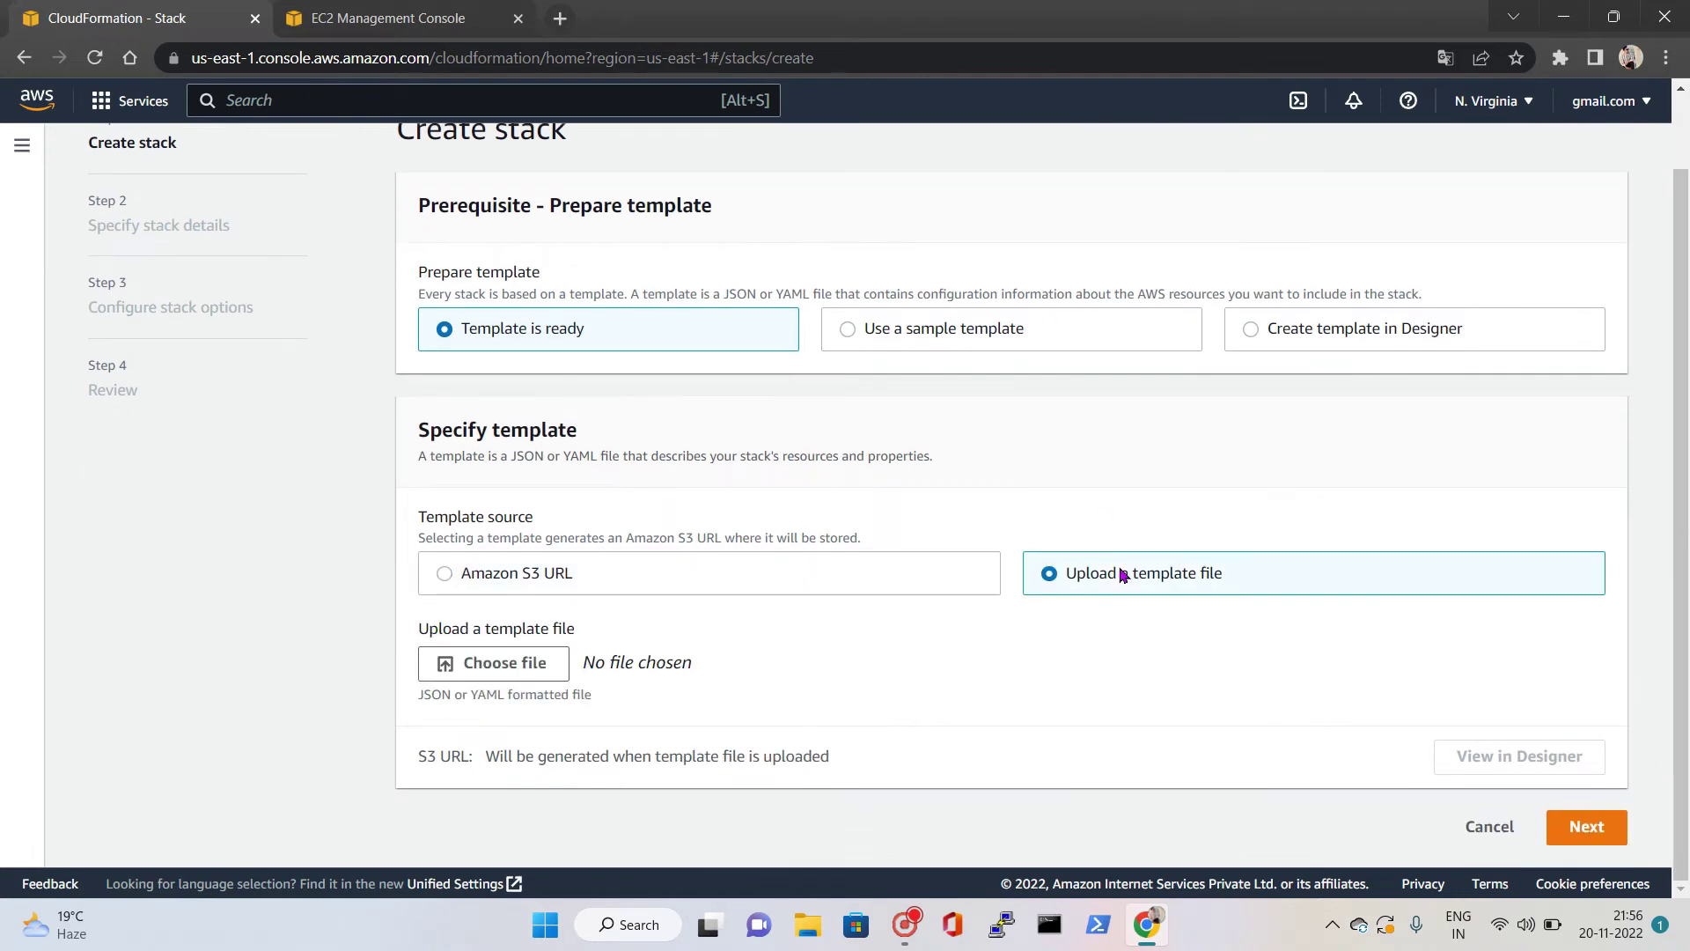
{"action": "left_click", "coordinate": [497, 666]}
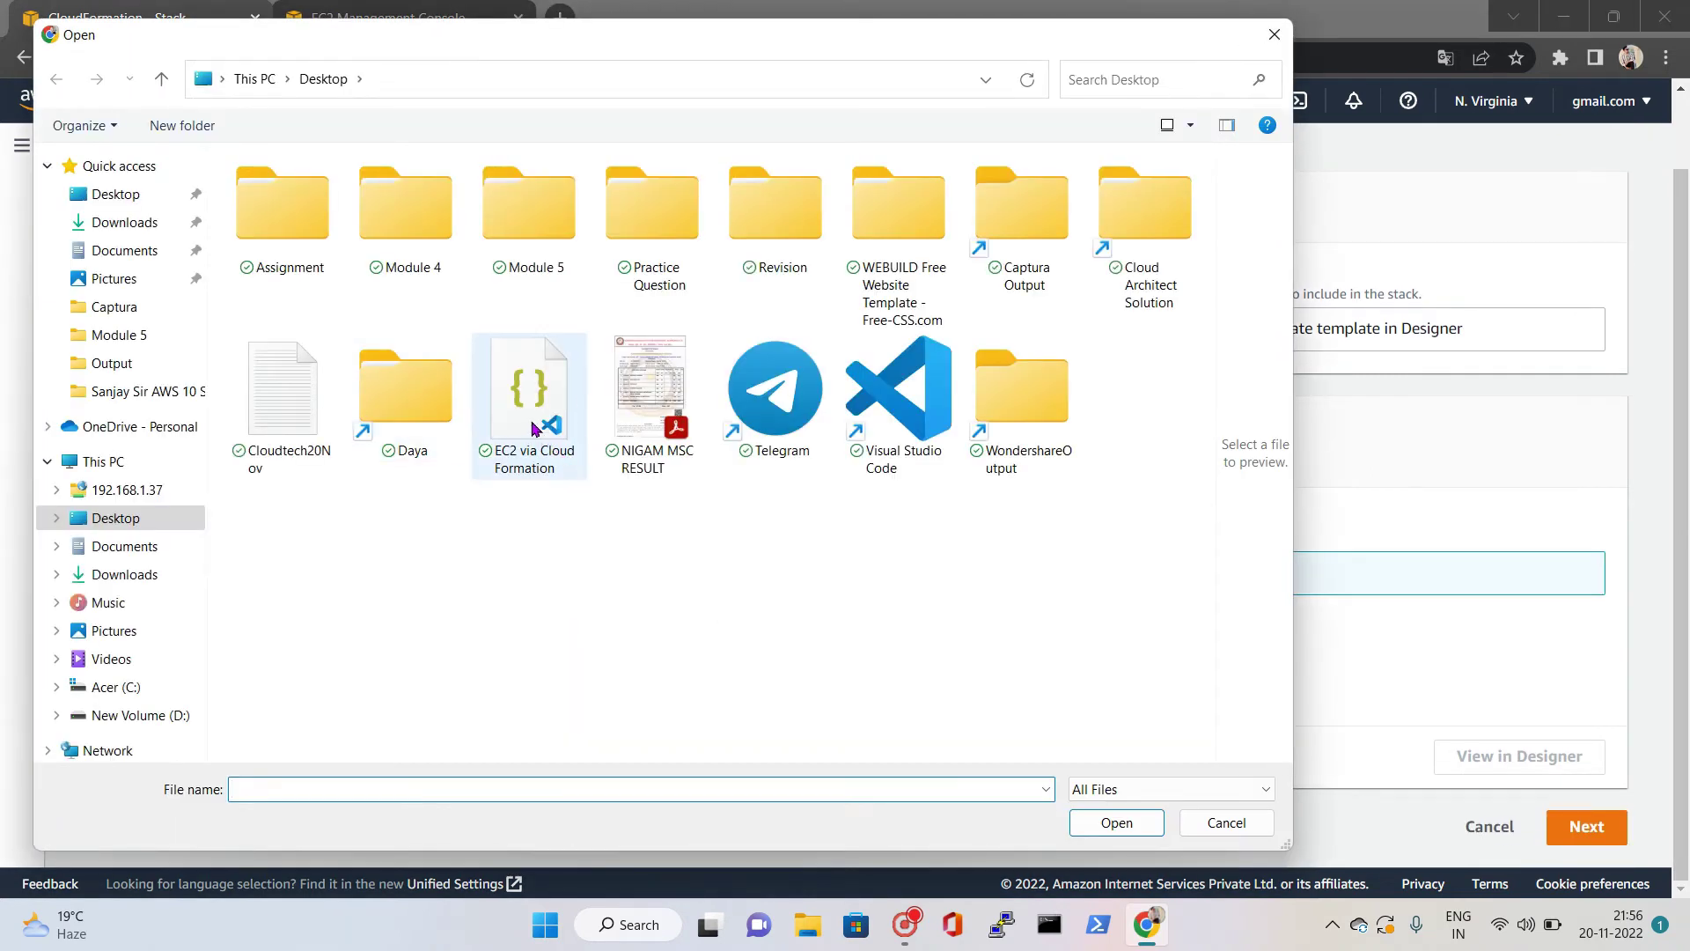
{"action": "double_click", "coordinate": [533, 430]}
{"action": "scroll", "coordinate": [1611, 758], "scroll_direction": "down", "scroll_amount": 1}
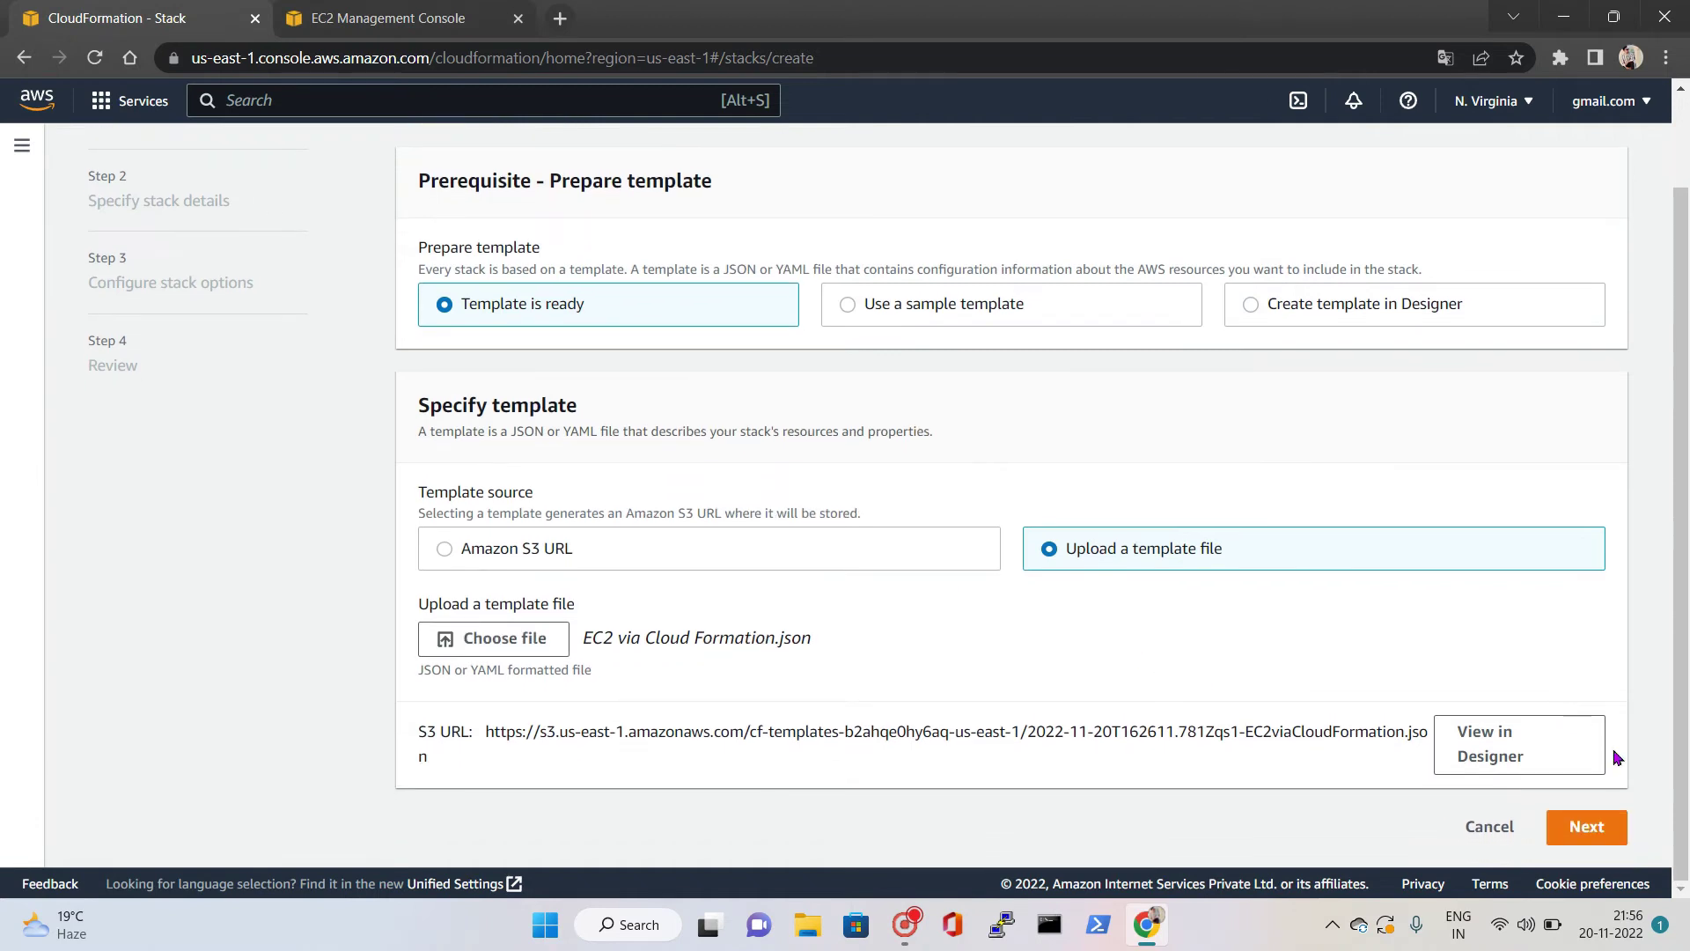
{"action": "left_click", "coordinate": [1588, 827]}
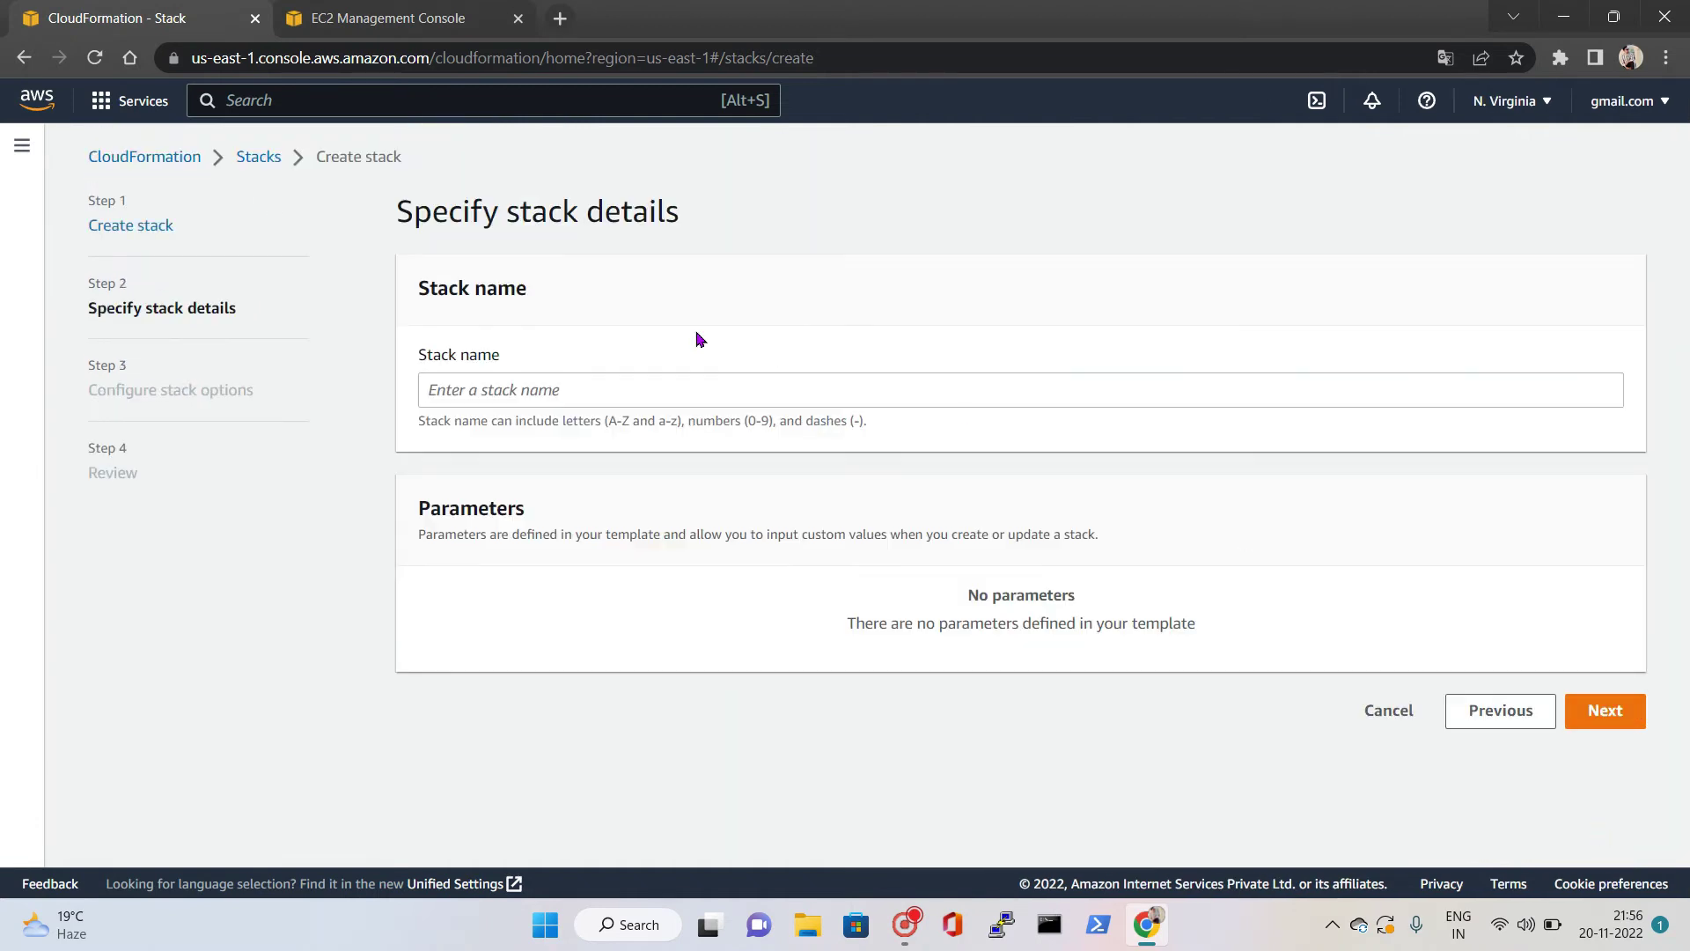
Step: Name the stack Stack20nov-01 and continue to the stack options
{"action": "left_click", "coordinate": [544, 401]}
{"action": "type", "text": "20nov"}
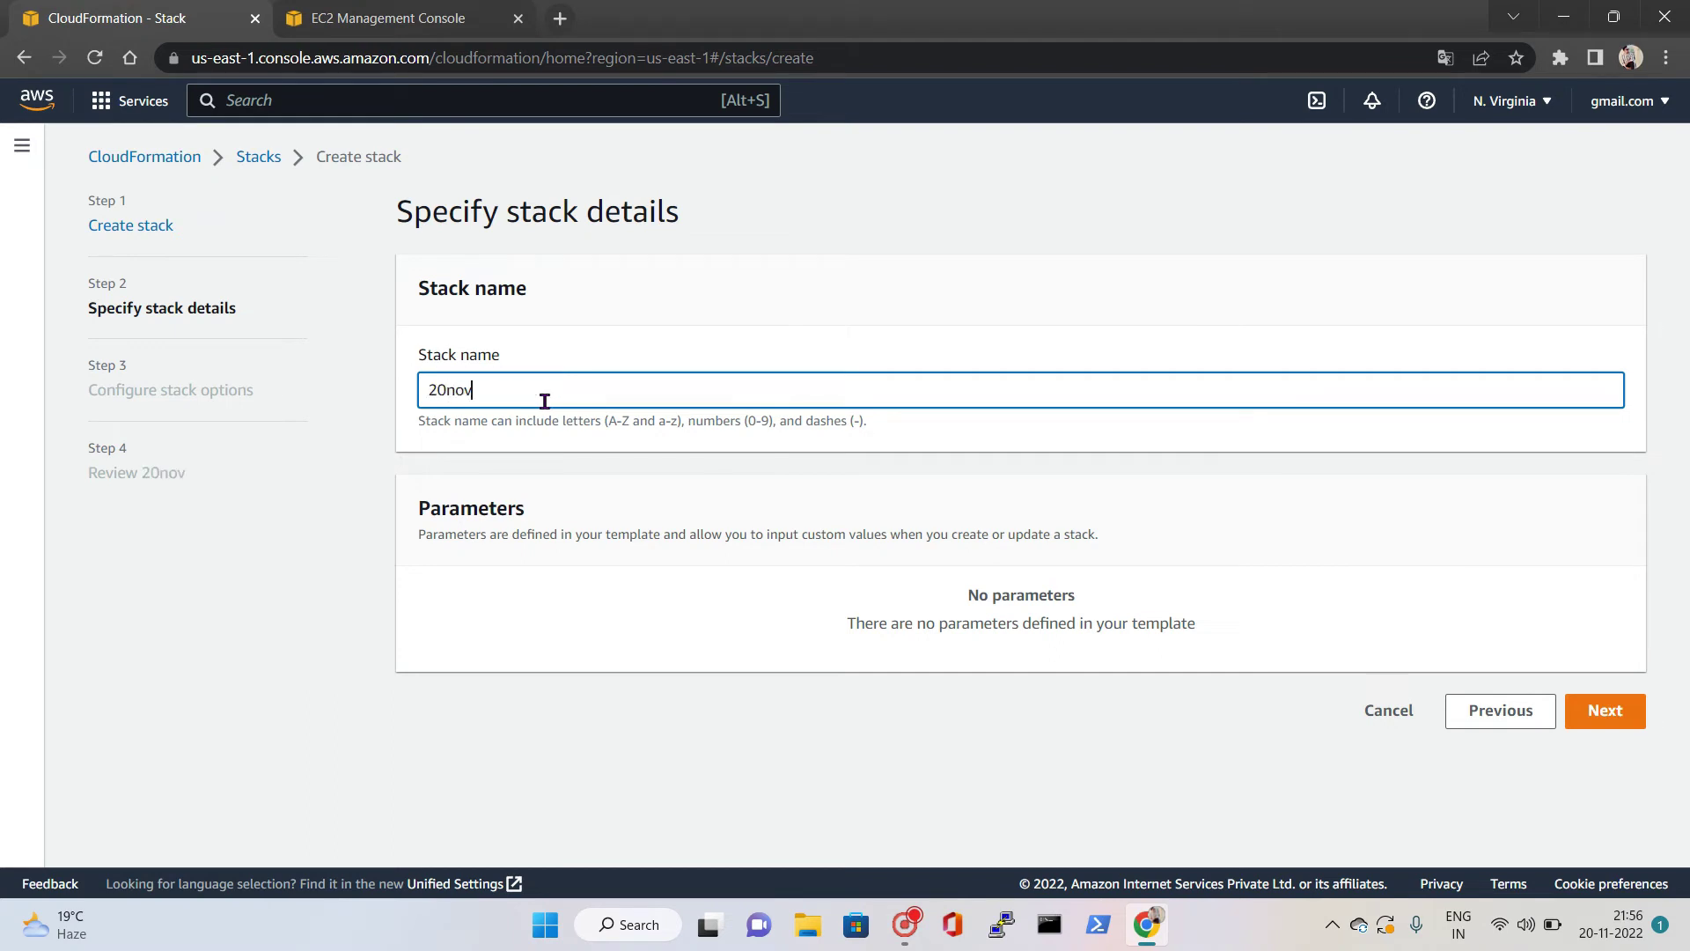
{"action": "key", "text": "BackSpace"}
{"action": "key", "text": "BackSpace"}
{"action": "key", "text": "BackSpace"}
{"action": "key", "text": "BackSpace"}
{"action": "type", "text": "Stack20nov"}
{"action": "left_click", "coordinate": [1633, 727]}
Step: Add a stack tag with the key Name and the value EC2-01-cloudformation
{"action": "left_click", "coordinate": [528, 426]}
{"action": "type", "text": "Naem"}
{"action": "key", "text": "BackSpace"}
{"action": "key", "text": "BackSpace"}
{"action": "key", "text": "BackSpace"}
{"action": "type", "text": "ame"}
{"action": "key", "text": "BackSpace"}
{"action": "key", "text": "BackSpace"}
{"action": "key", "text": "BackSpace"}
{"action": "type", "text": "ame"}
{"action": "key", "text": "Tab"}
{"action": "type", "text": "E"}
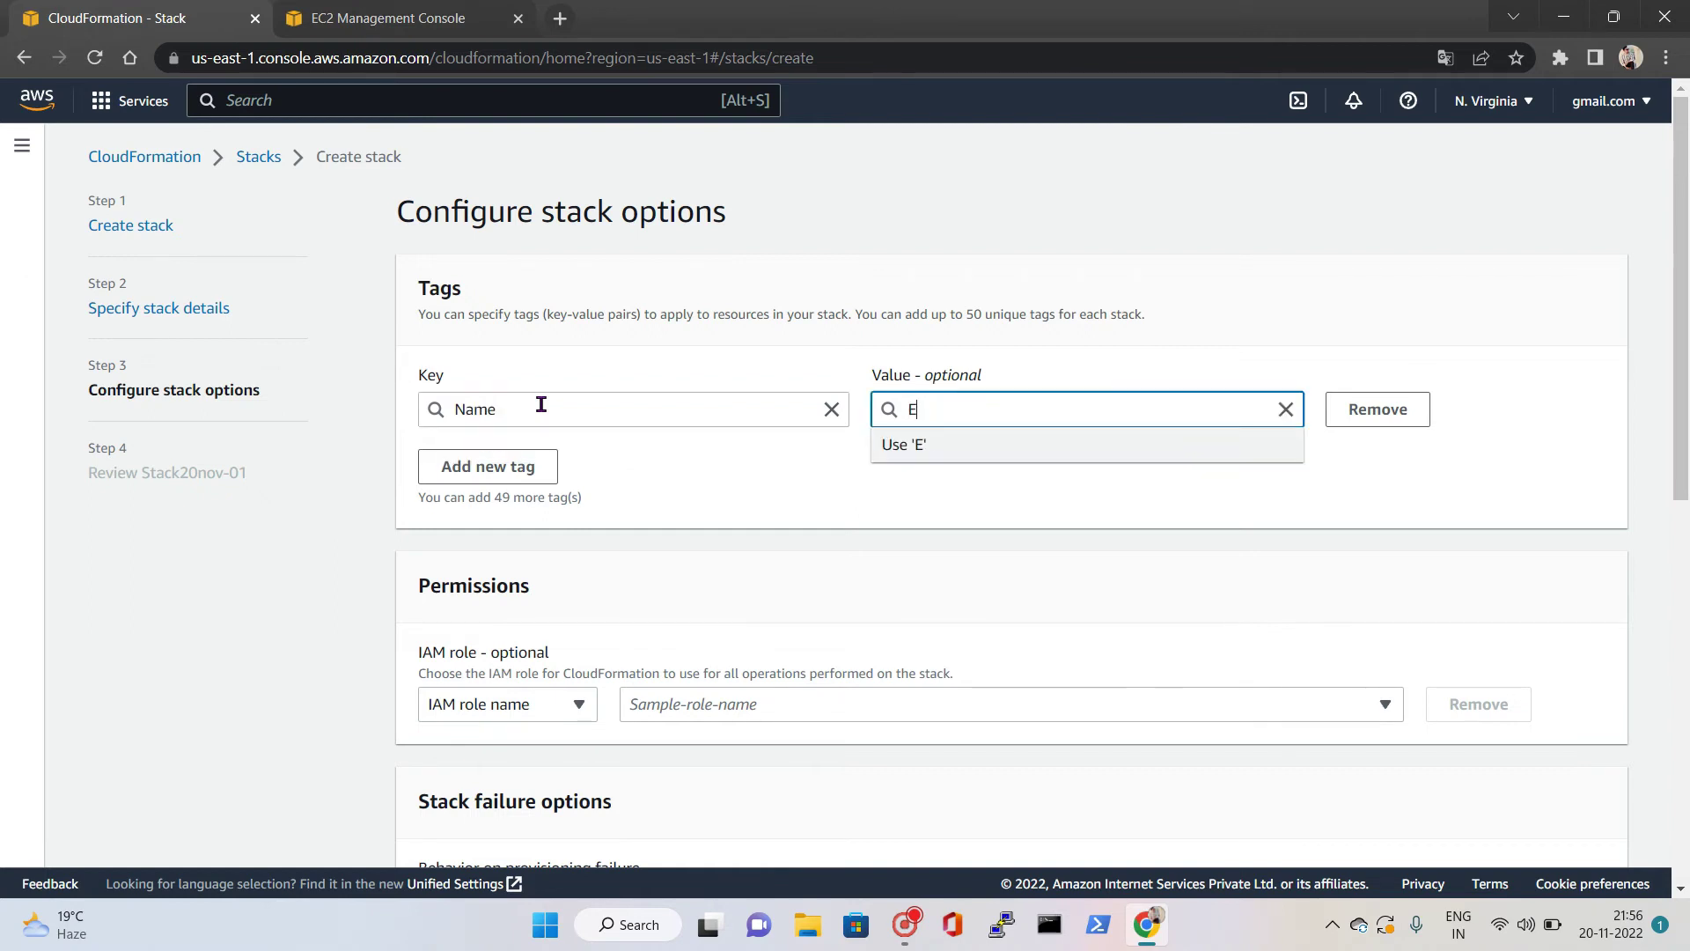
{"action": "type", "text": "C2-01-cloudformation"}
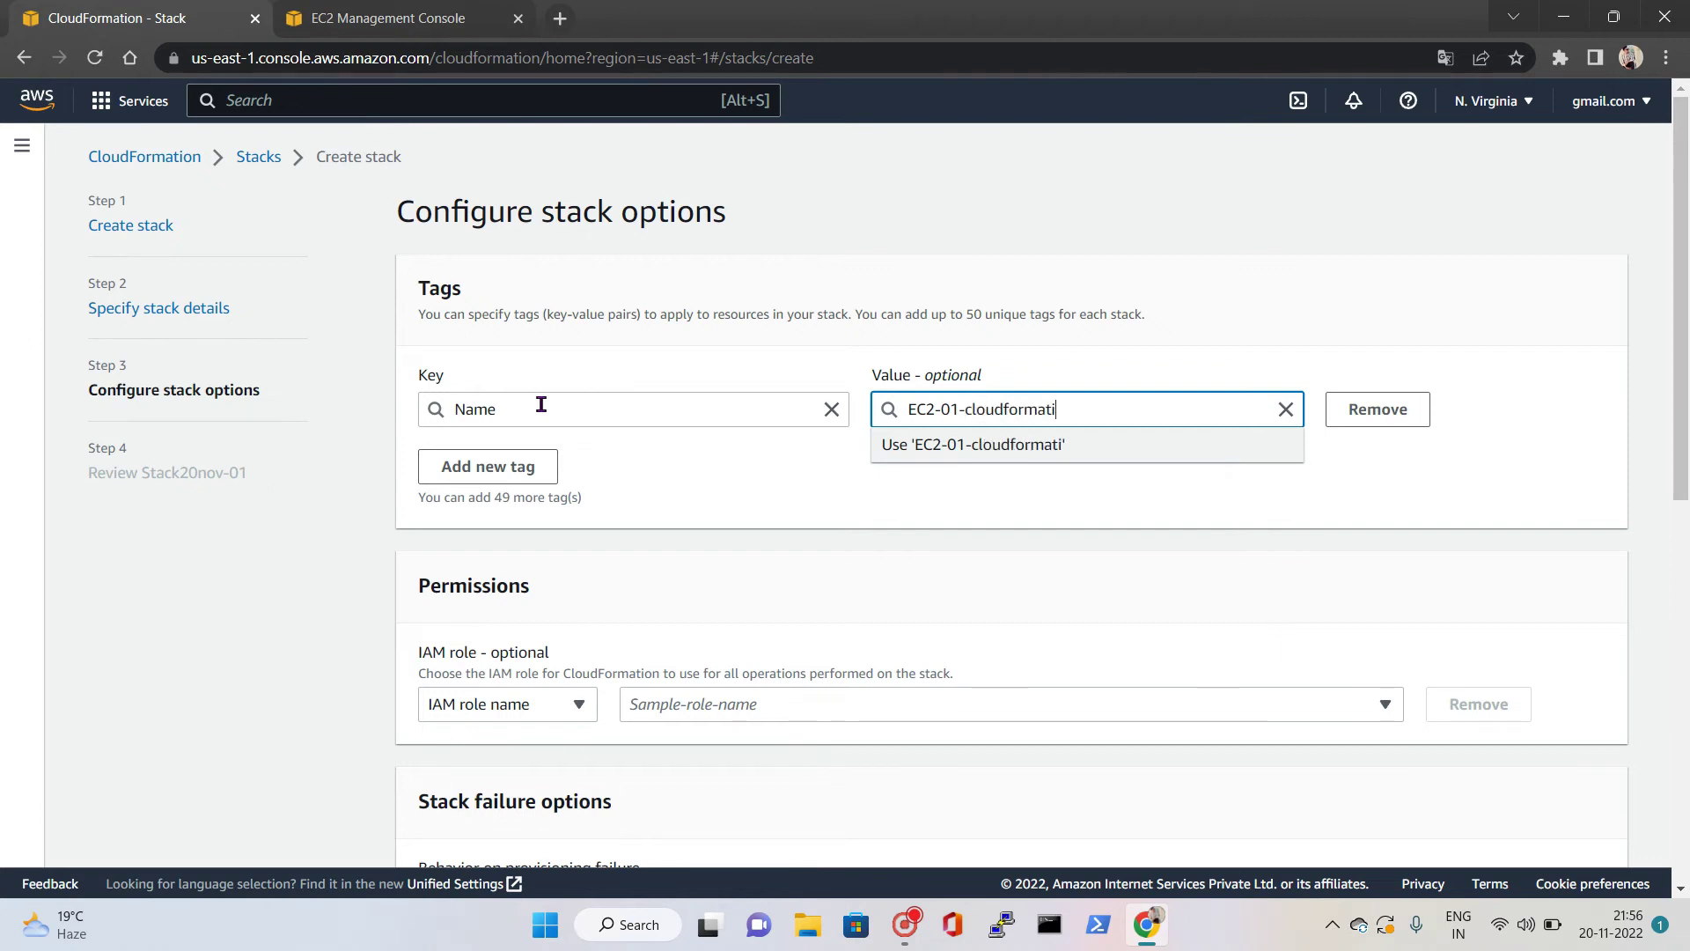
{"action": "key", "text": "Return"}
{"action": "left_click", "coordinate": [1011, 494]}
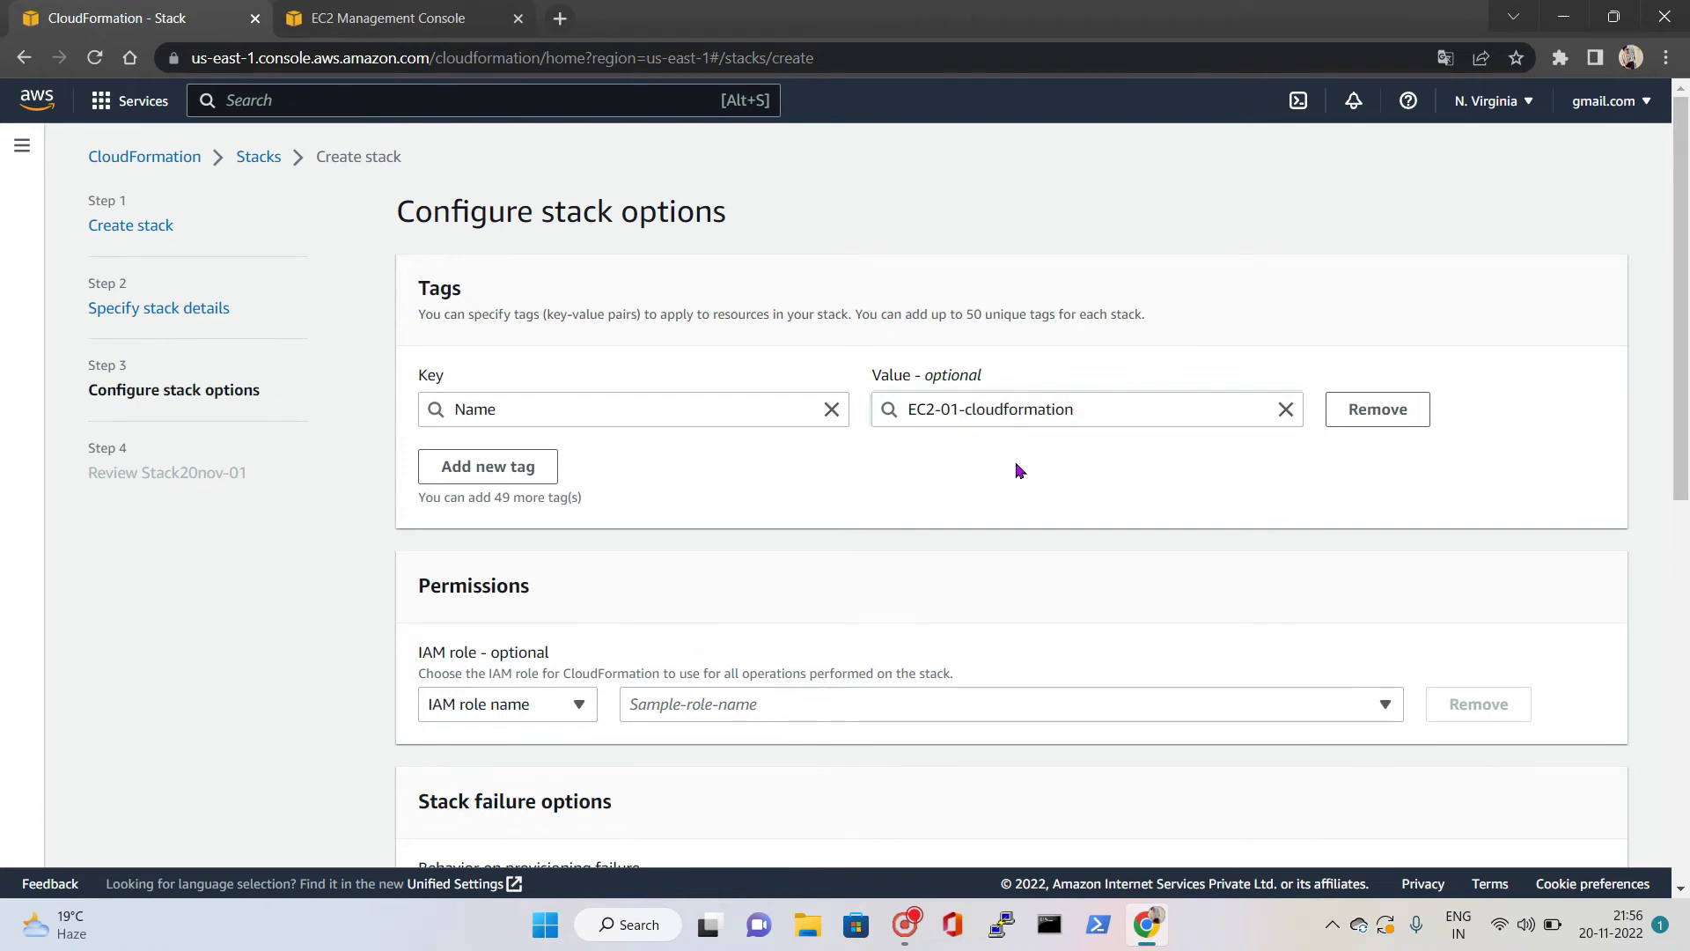
Step: Look through the permissions, failure and advanced options, keep their defaults, and submit the stack from the review page
{"action": "scroll", "coordinate": [962, 517], "scroll_direction": "down", "scroll_amount": 8}
{"action": "scroll", "coordinate": [532, 452], "scroll_direction": "up", "scroll_amount": 4}
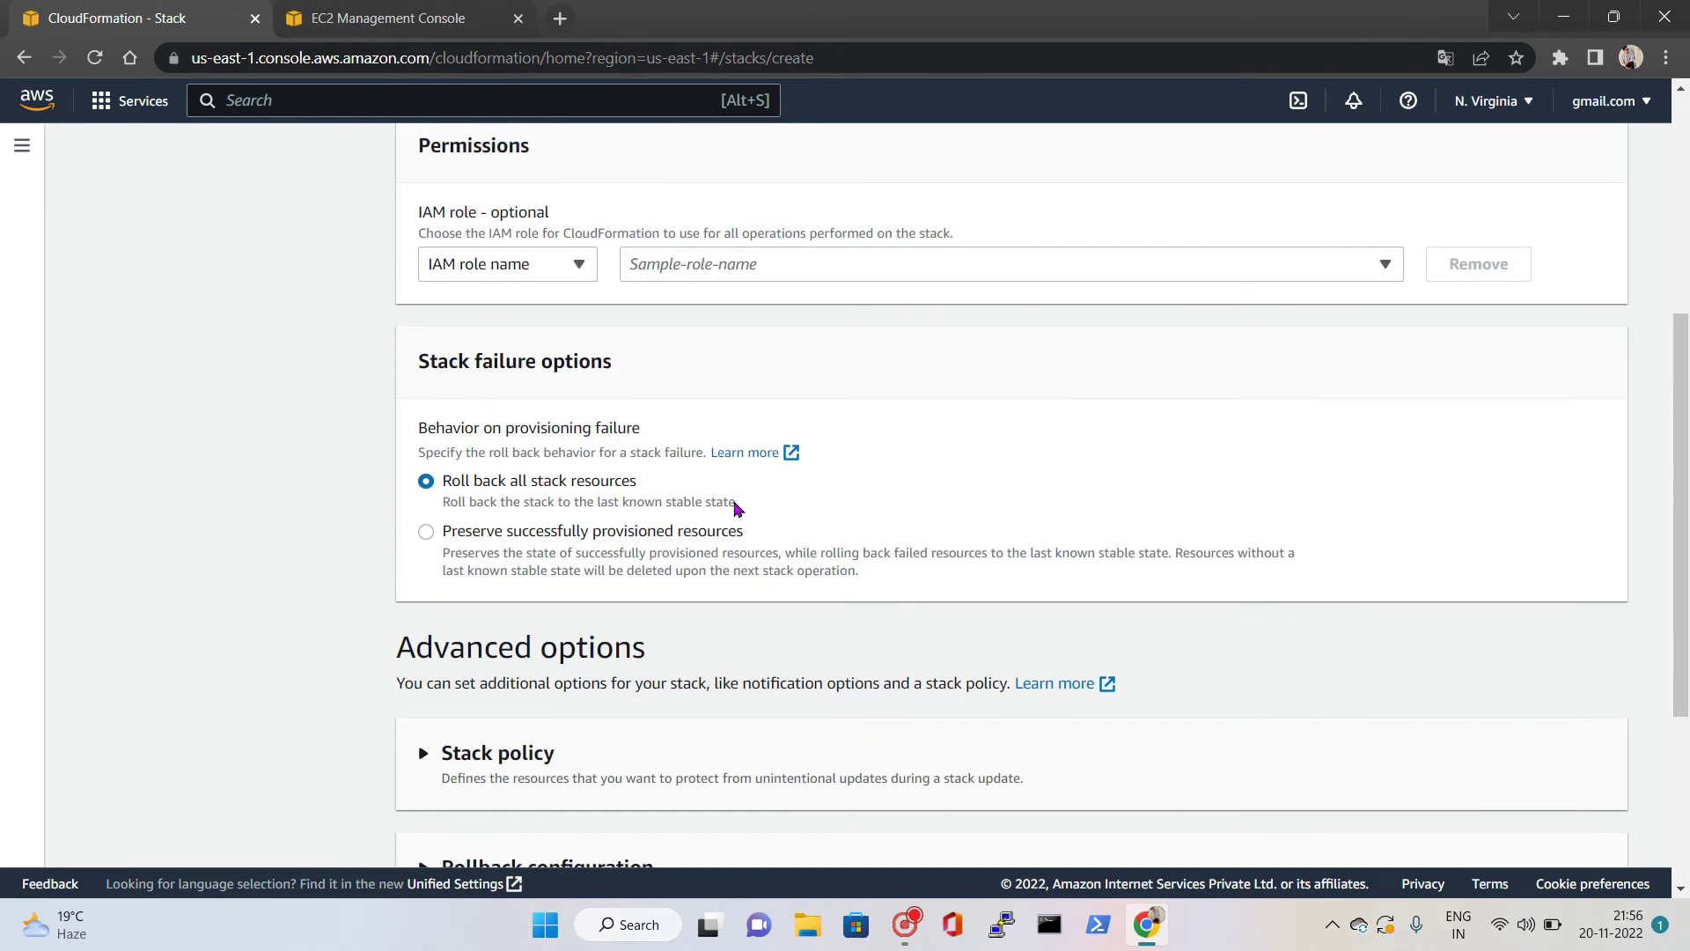
{"action": "scroll", "coordinate": [422, 470], "scroll_direction": "up", "scroll_amount": 3}
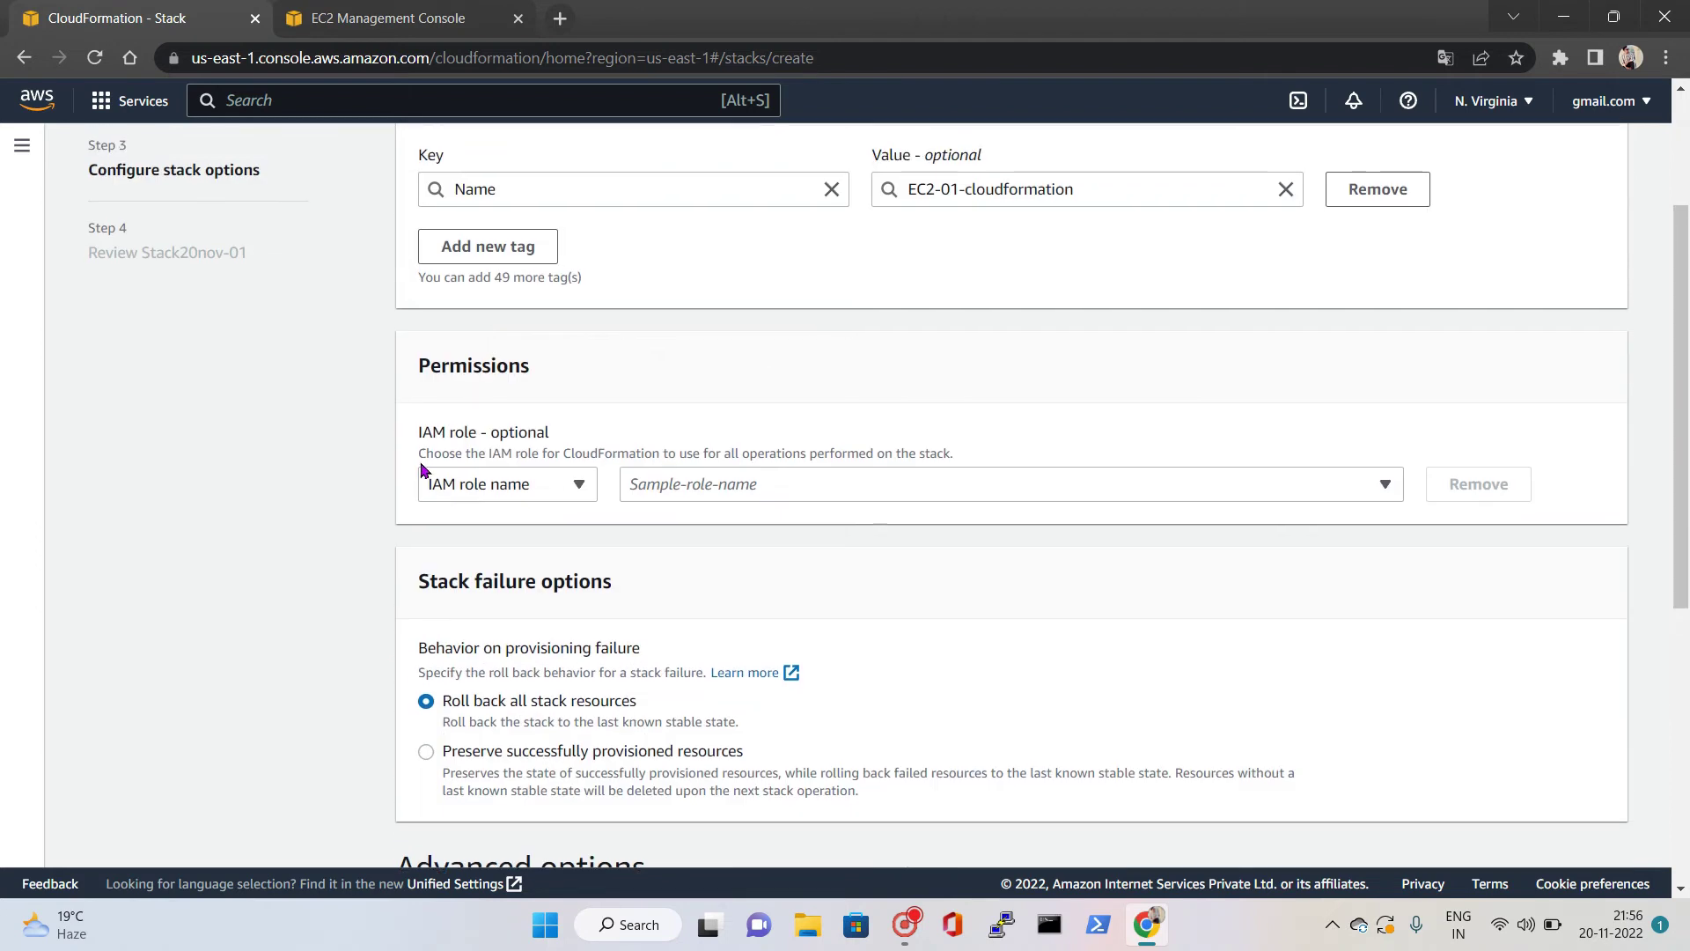
{"action": "scroll", "coordinate": [678, 490], "scroll_direction": "down", "scroll_amount": 6}
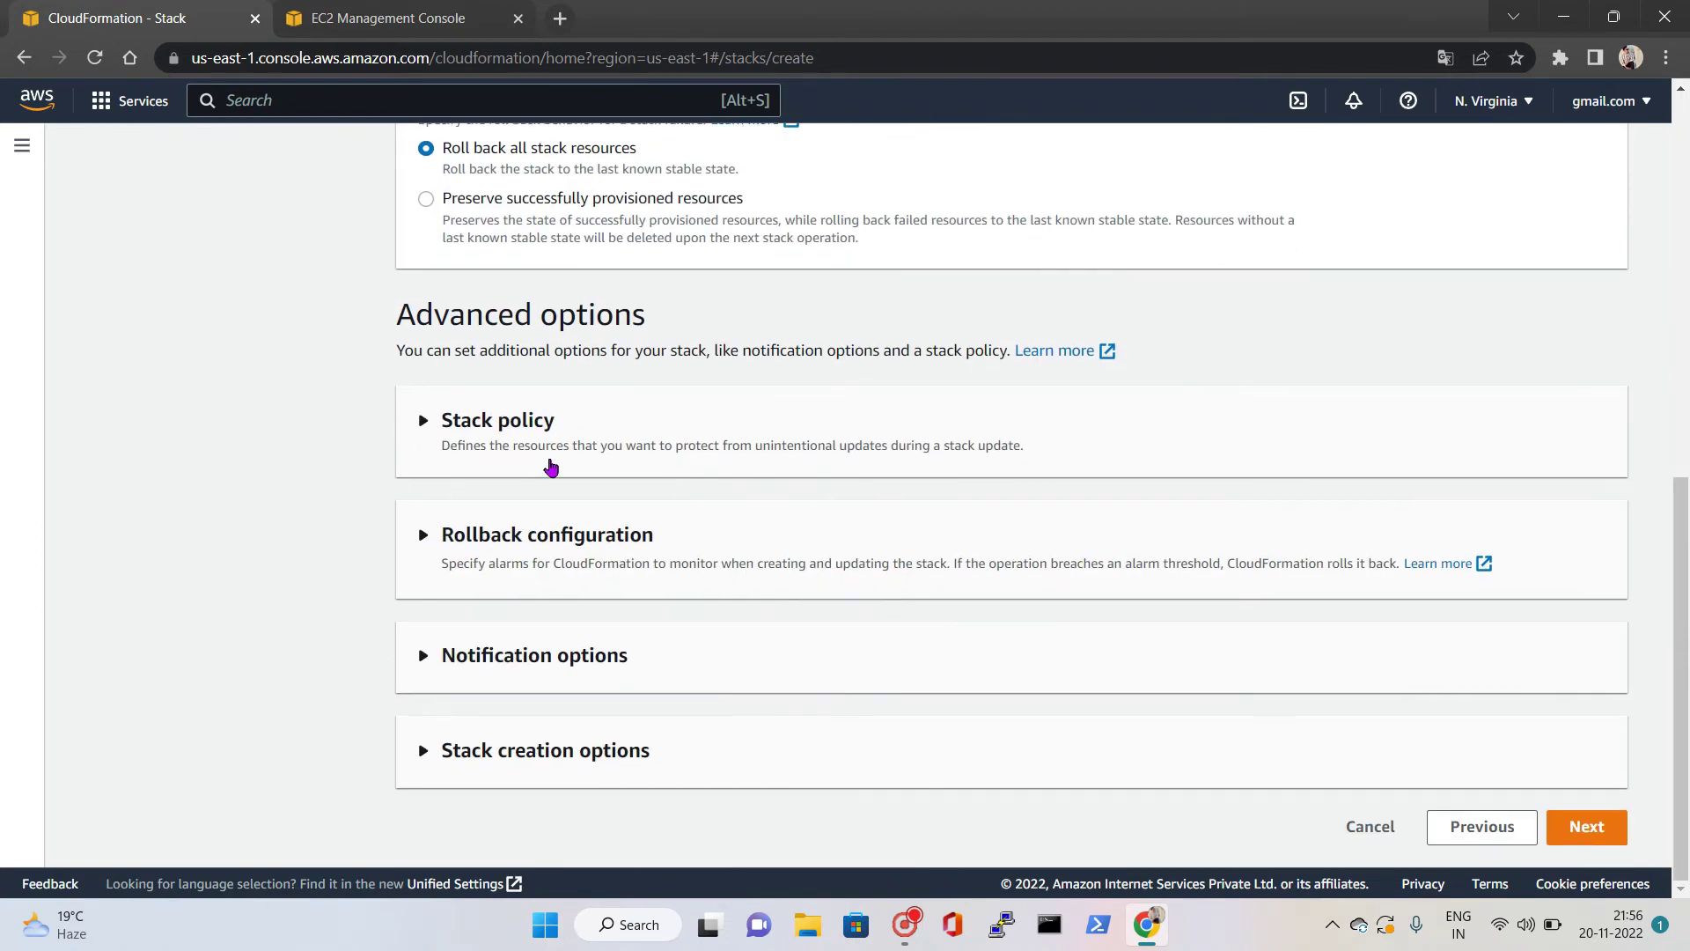
{"action": "left_click", "coordinate": [1606, 835]}
{"action": "scroll", "coordinate": [1158, 607], "scroll_direction": "down", "scroll_amount": 20}
{"action": "left_click", "coordinate": [1578, 827]}
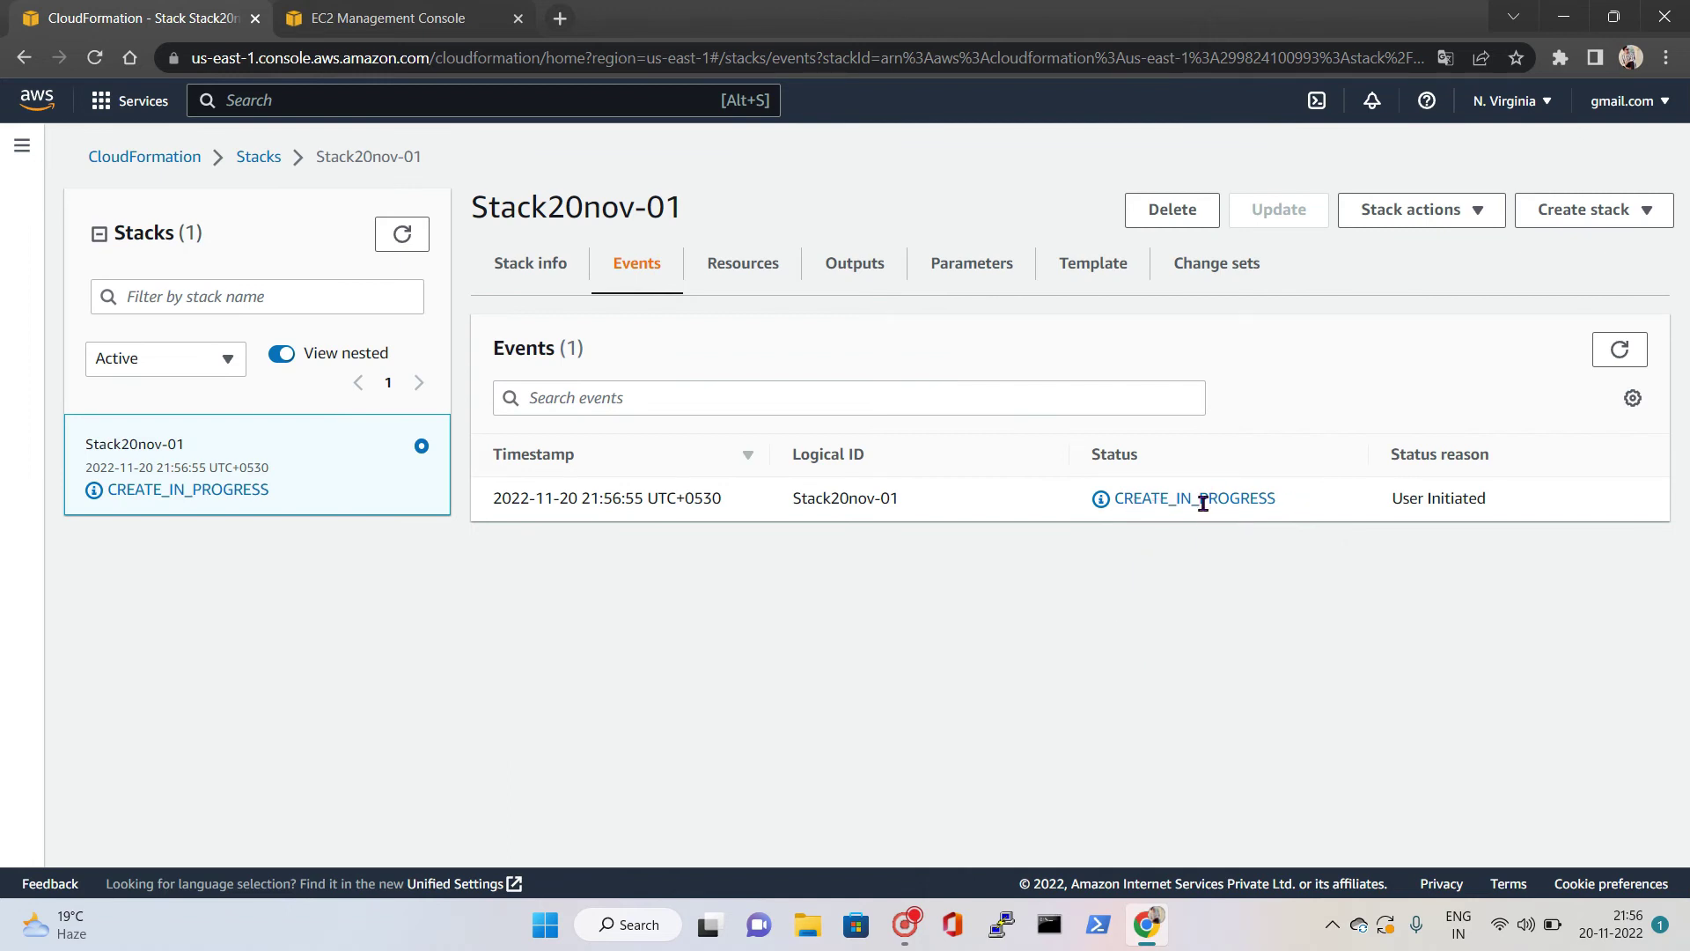
Step: Refresh the events of Stack20nov-01 to follow the creation of the CloudtechBurnerEC2 resource
{"action": "left_click", "coordinate": [1620, 349]}
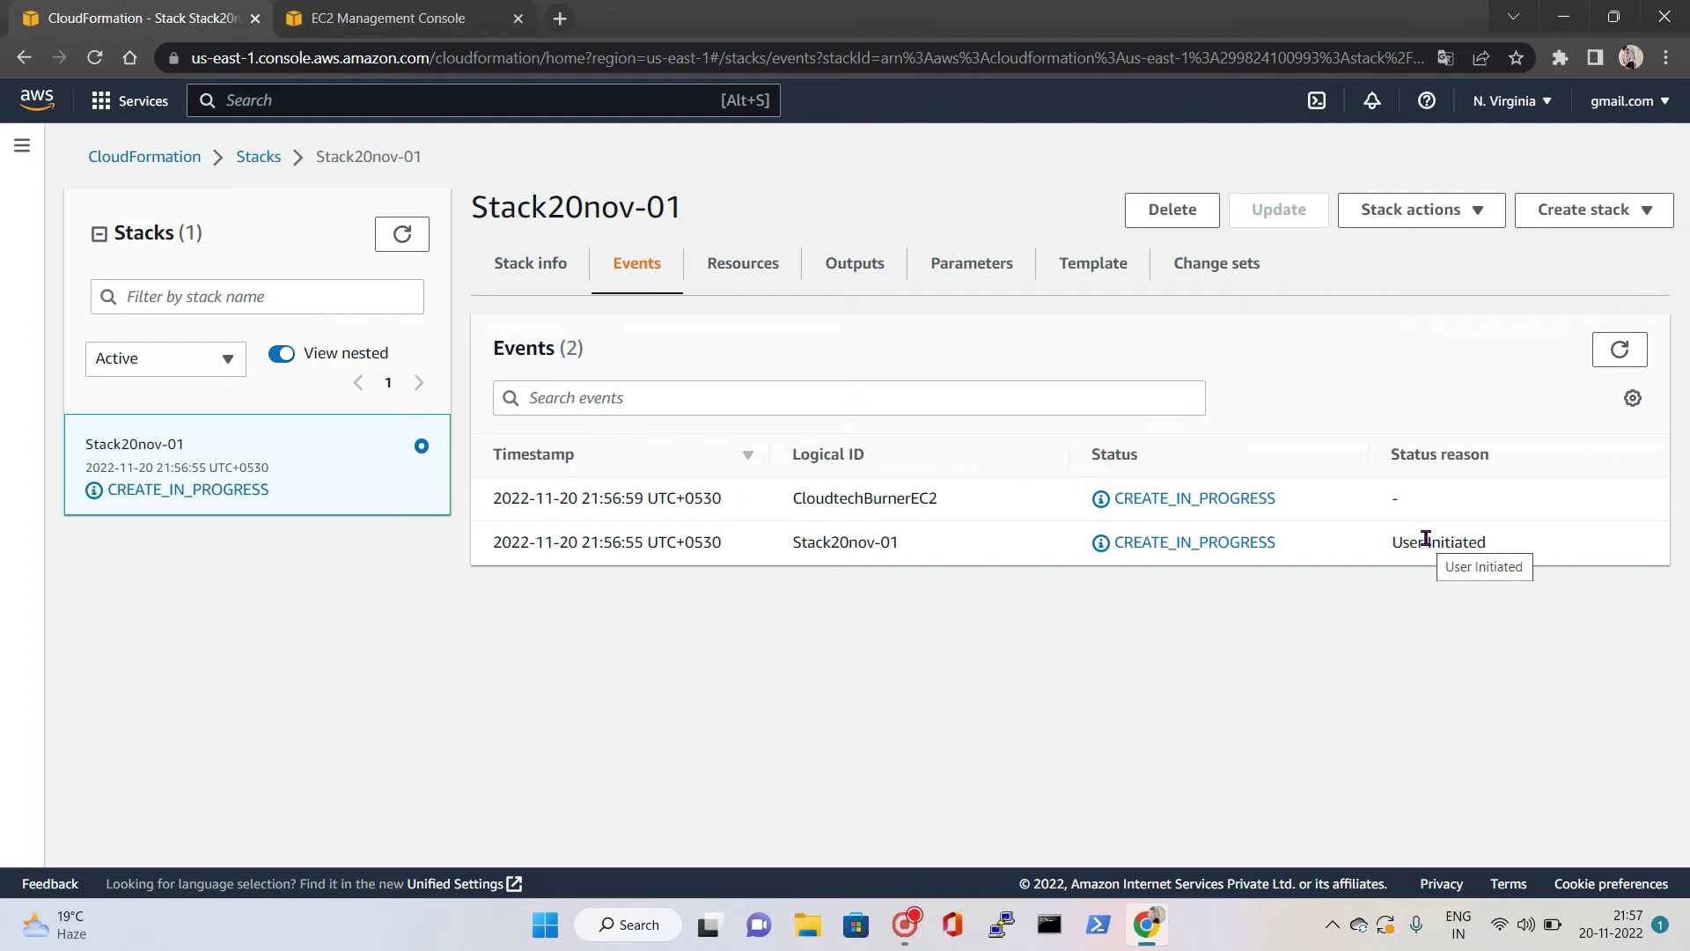
{"action": "left_click_drag", "start_coordinate": [792, 502], "coordinate": [959, 505]}
{"action": "left_click", "coordinate": [1614, 350]}
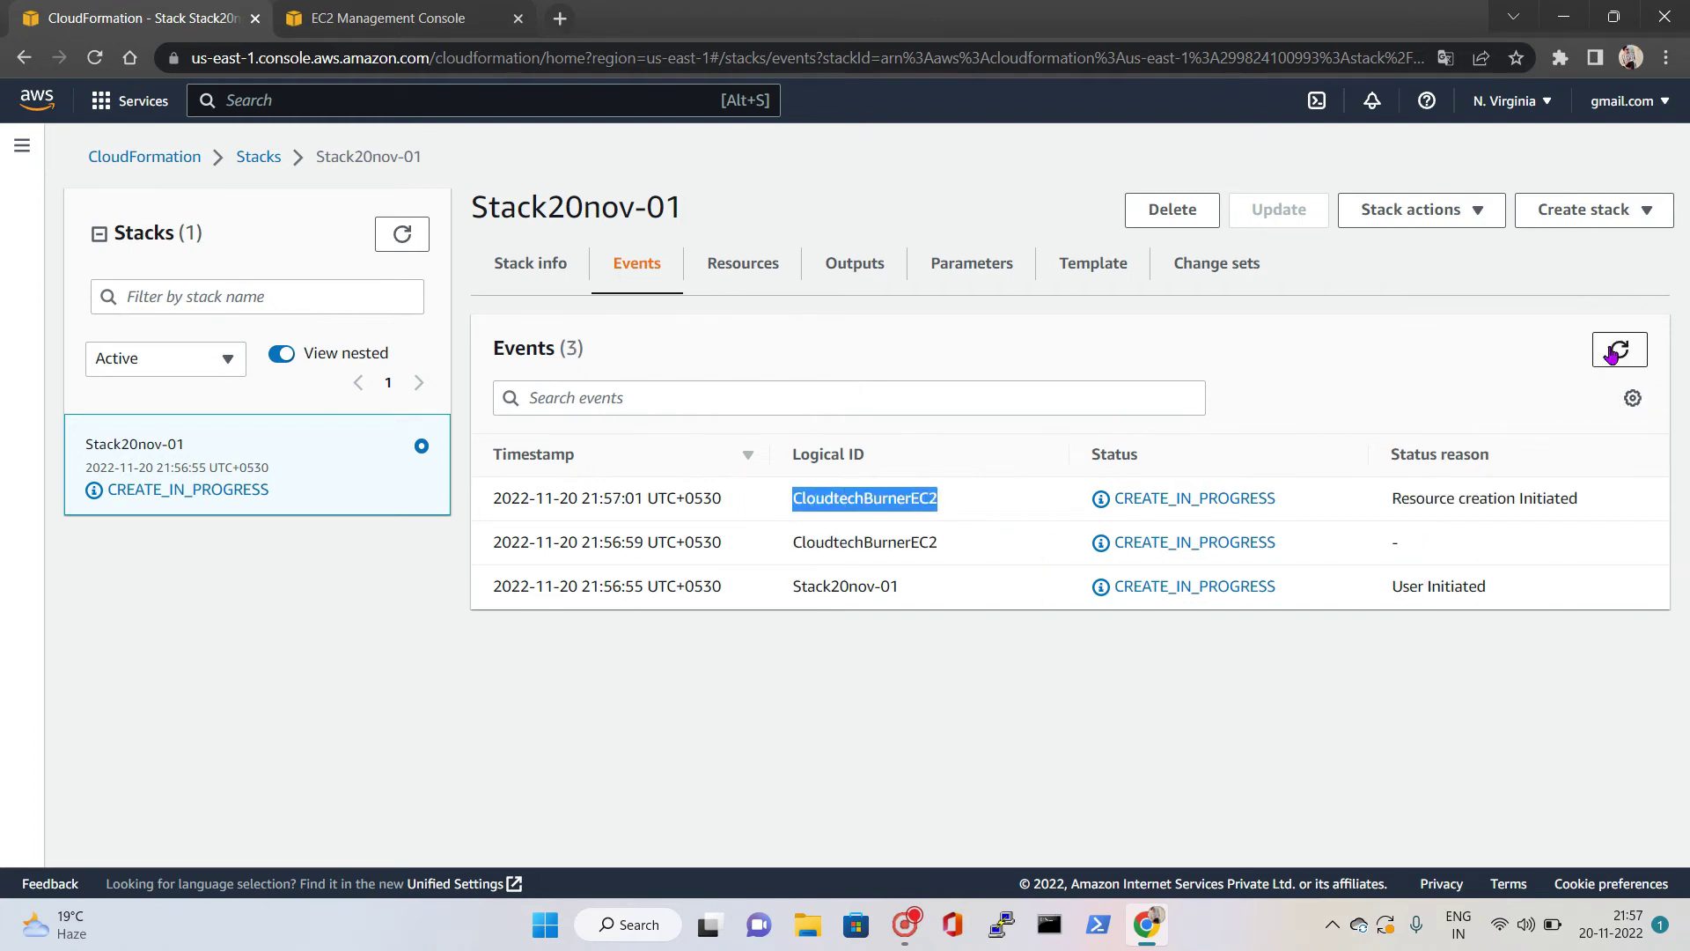
{"action": "left_click", "coordinate": [1619, 350]}
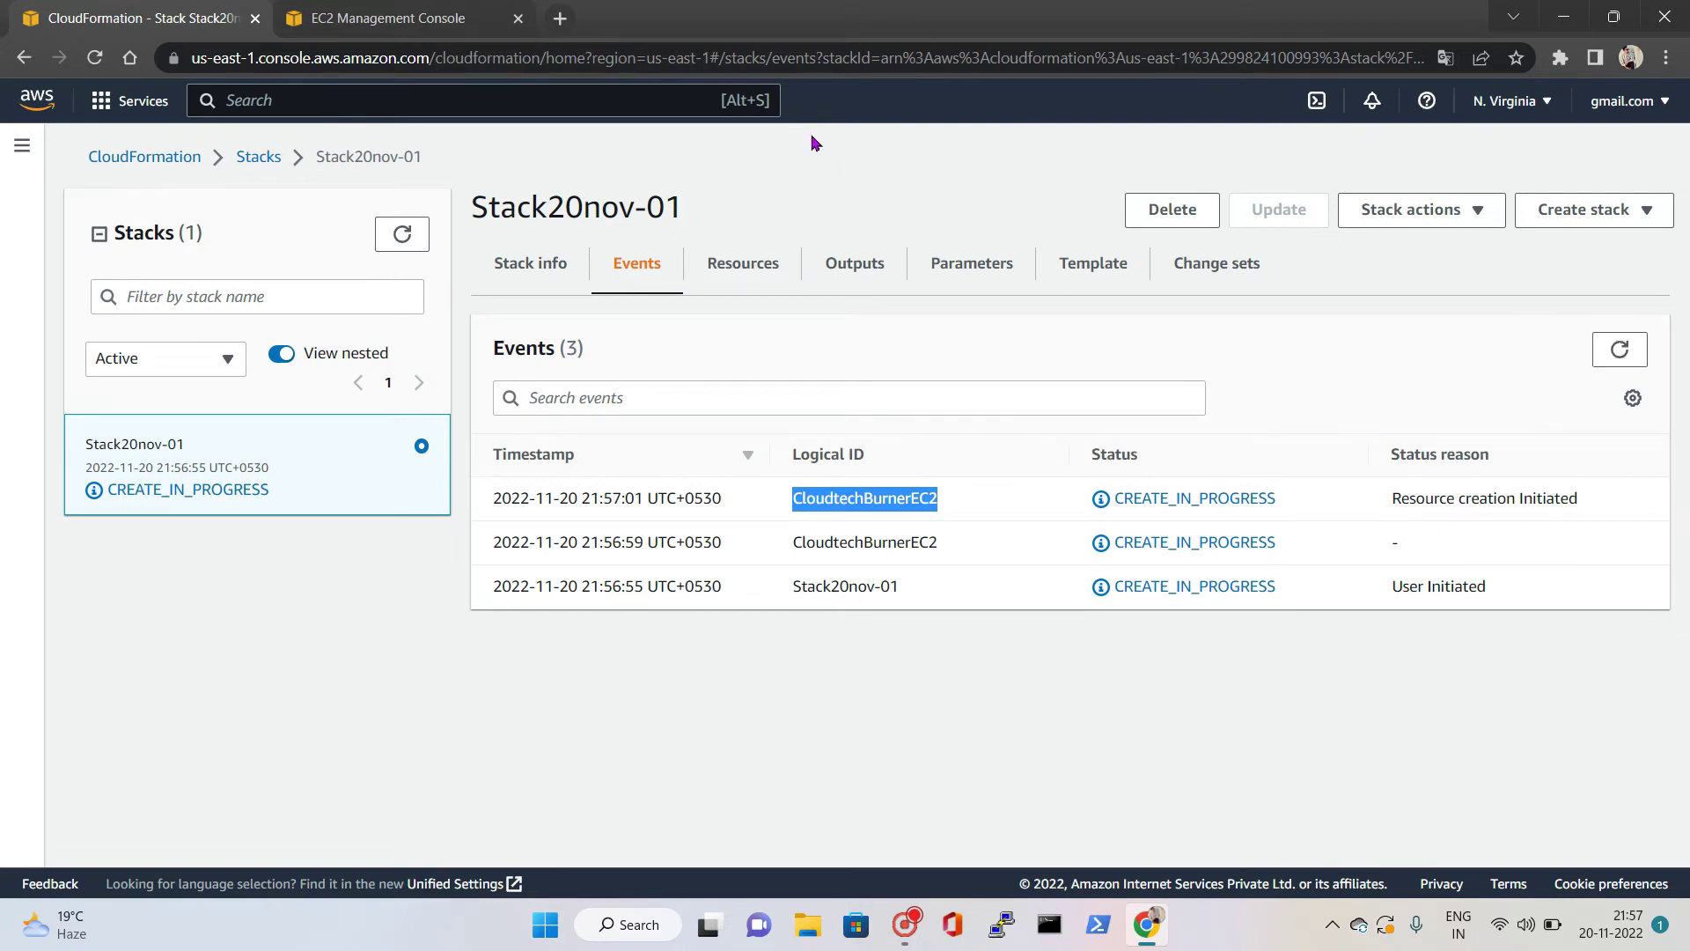
Step: Leave the AMI selection for the EC2 Instances list and check the new instance's details, refreshing the list
{"action": "left_click", "coordinate": [387, 17]}
{"action": "scroll", "coordinate": [186, 190], "scroll_direction": "up", "scroll_amount": 2}
{"action": "left_click", "coordinate": [179, 159]}
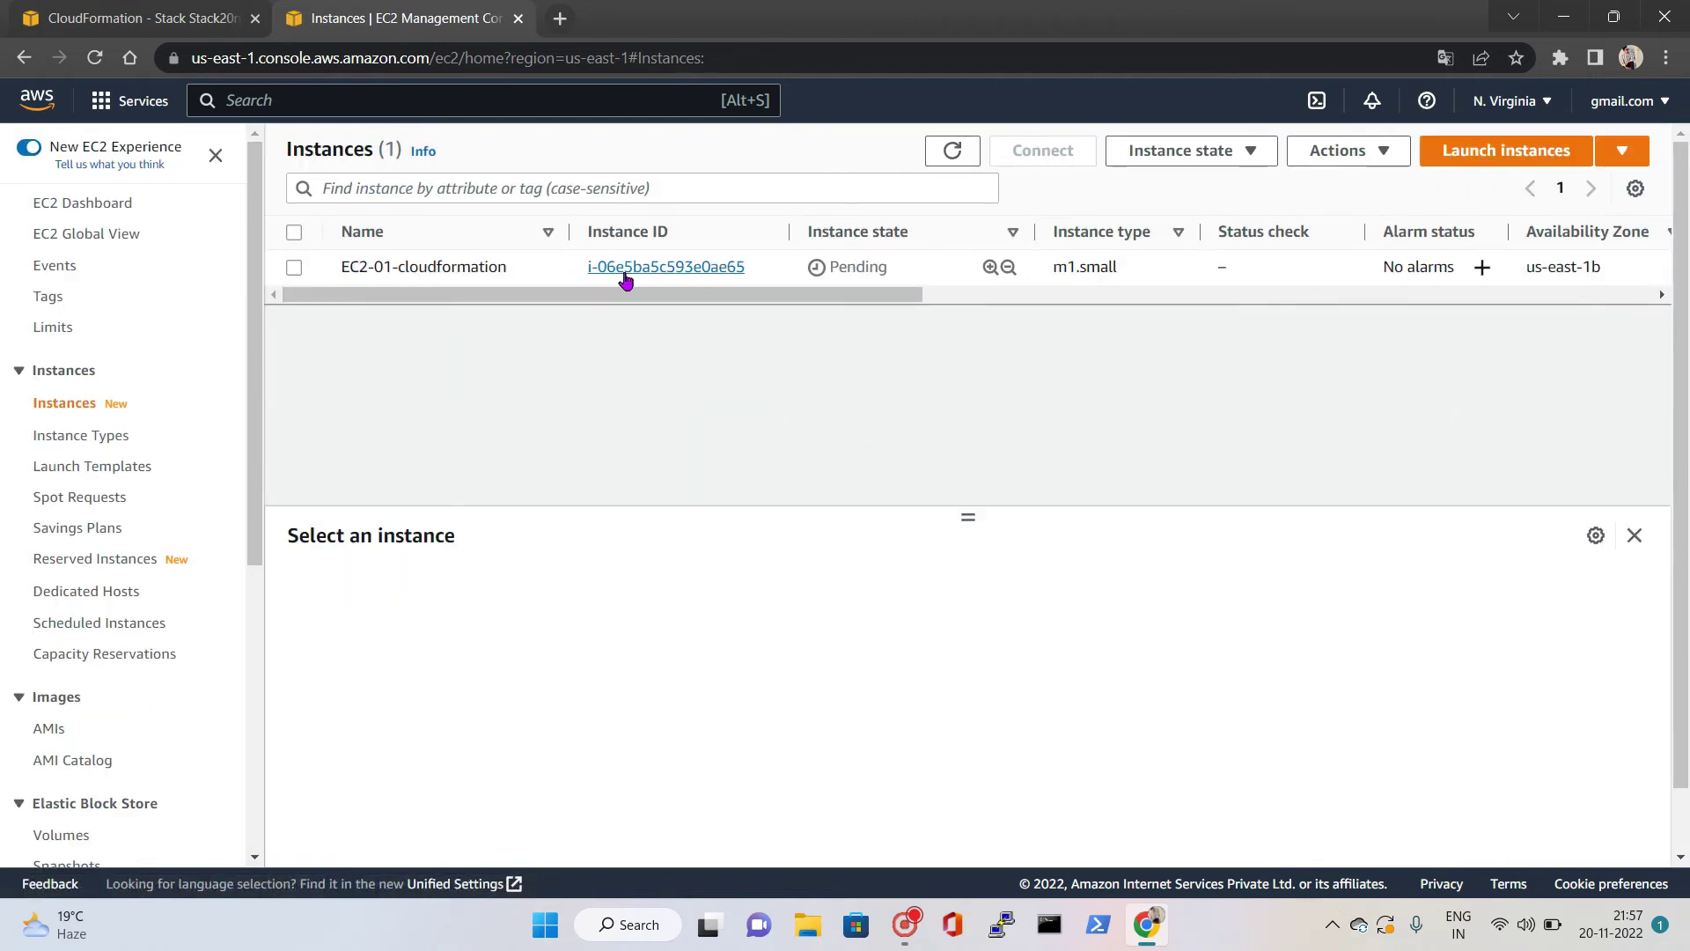
{"action": "mouse_move", "coordinate": [649, 304]}
{"action": "left_mouse_down"}
{"action": "mouse_move", "coordinate": [1082, 305]}
{"action": "mouse_move", "coordinate": [630, 309]}
{"action": "left_mouse_up"}
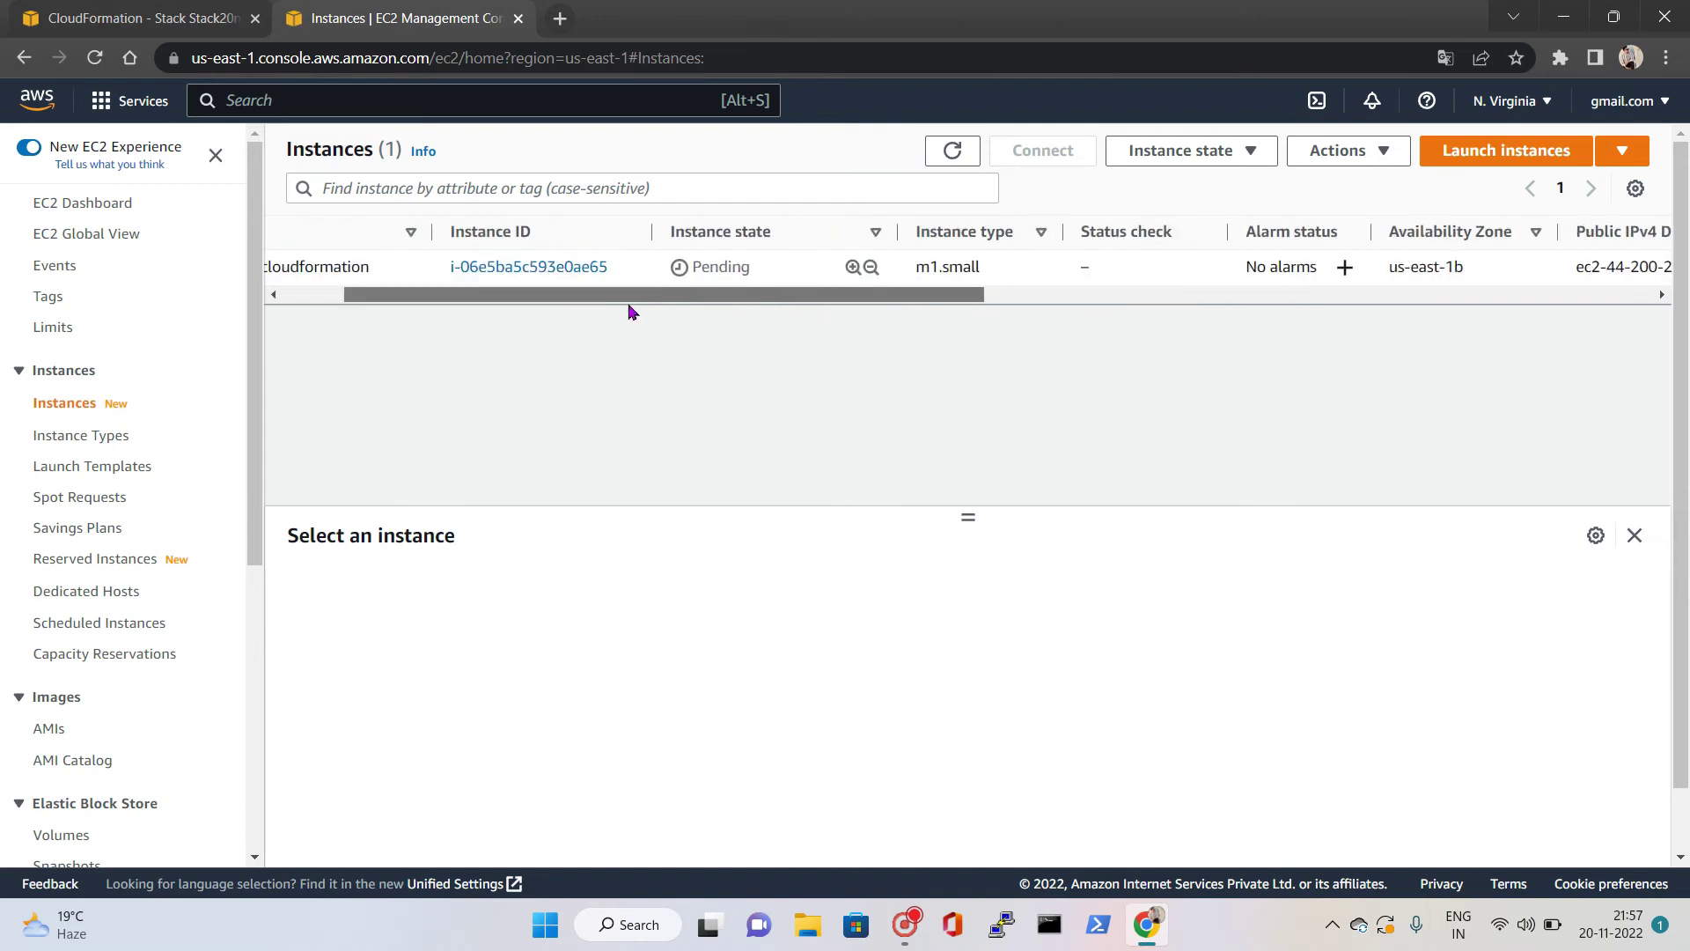
{"action": "left_click", "coordinate": [949, 157]}
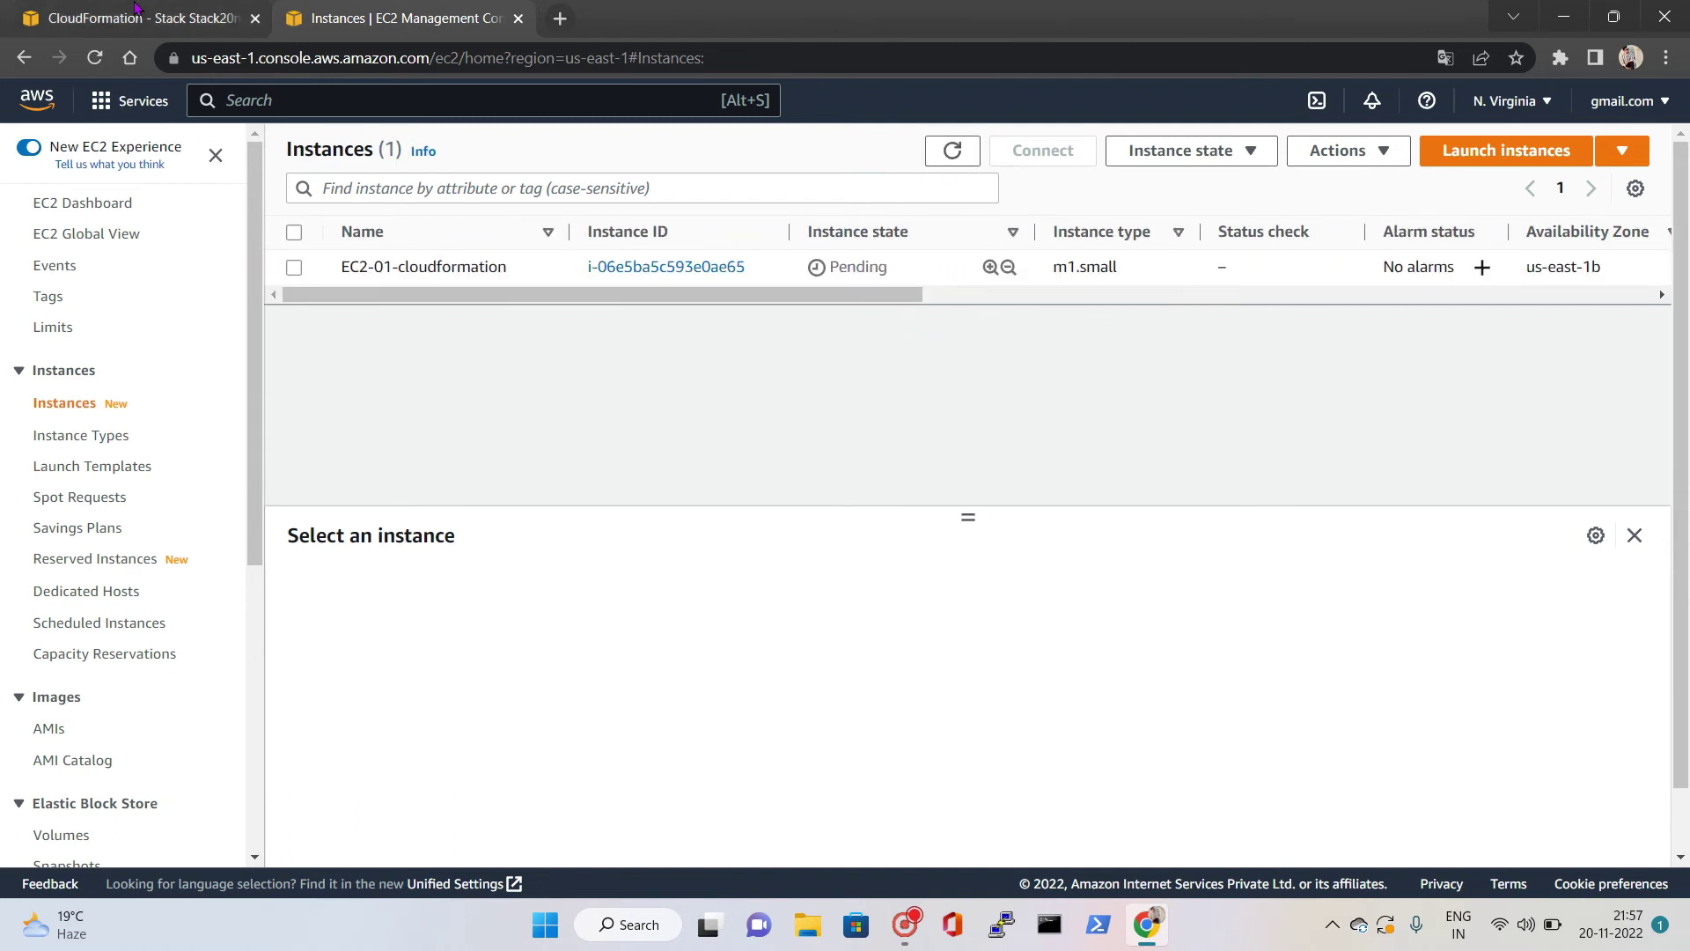
Step: Return to the CloudFormation stack and refresh its events repeatedly to check the creation progress
{"action": "key", "text": "ctrl+shift+Tab"}
{"action": "left_click", "coordinate": [1621, 351]}
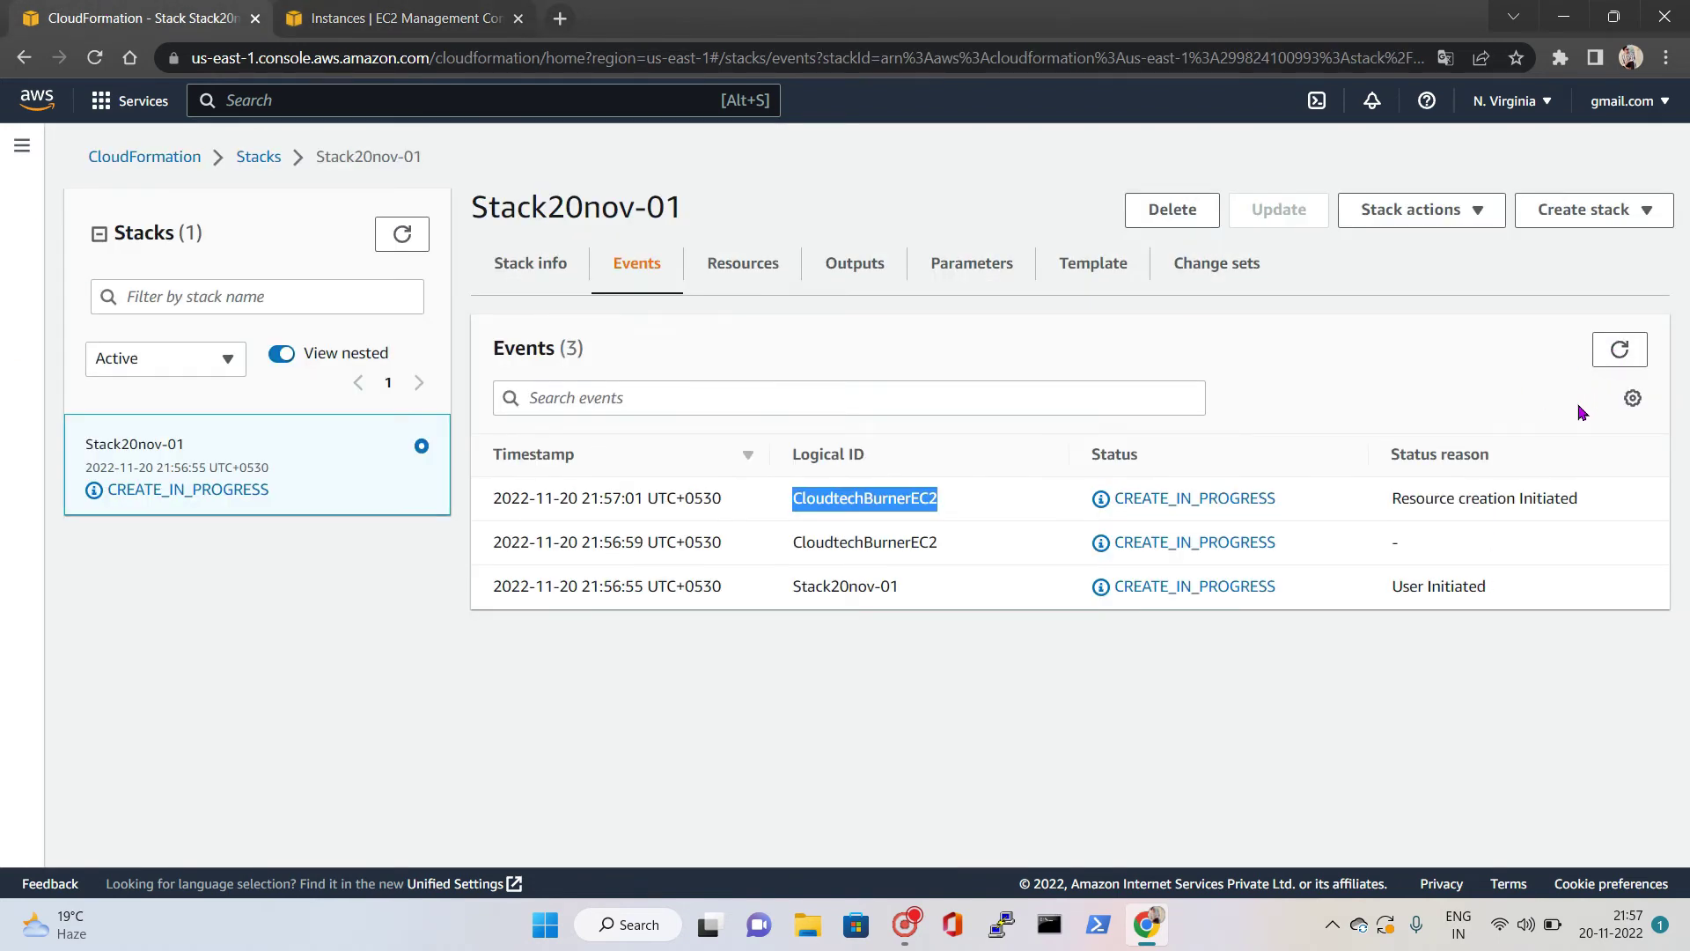
{"action": "left_click", "coordinate": [1620, 350]}
{"action": "left_click", "coordinate": [1624, 352]}
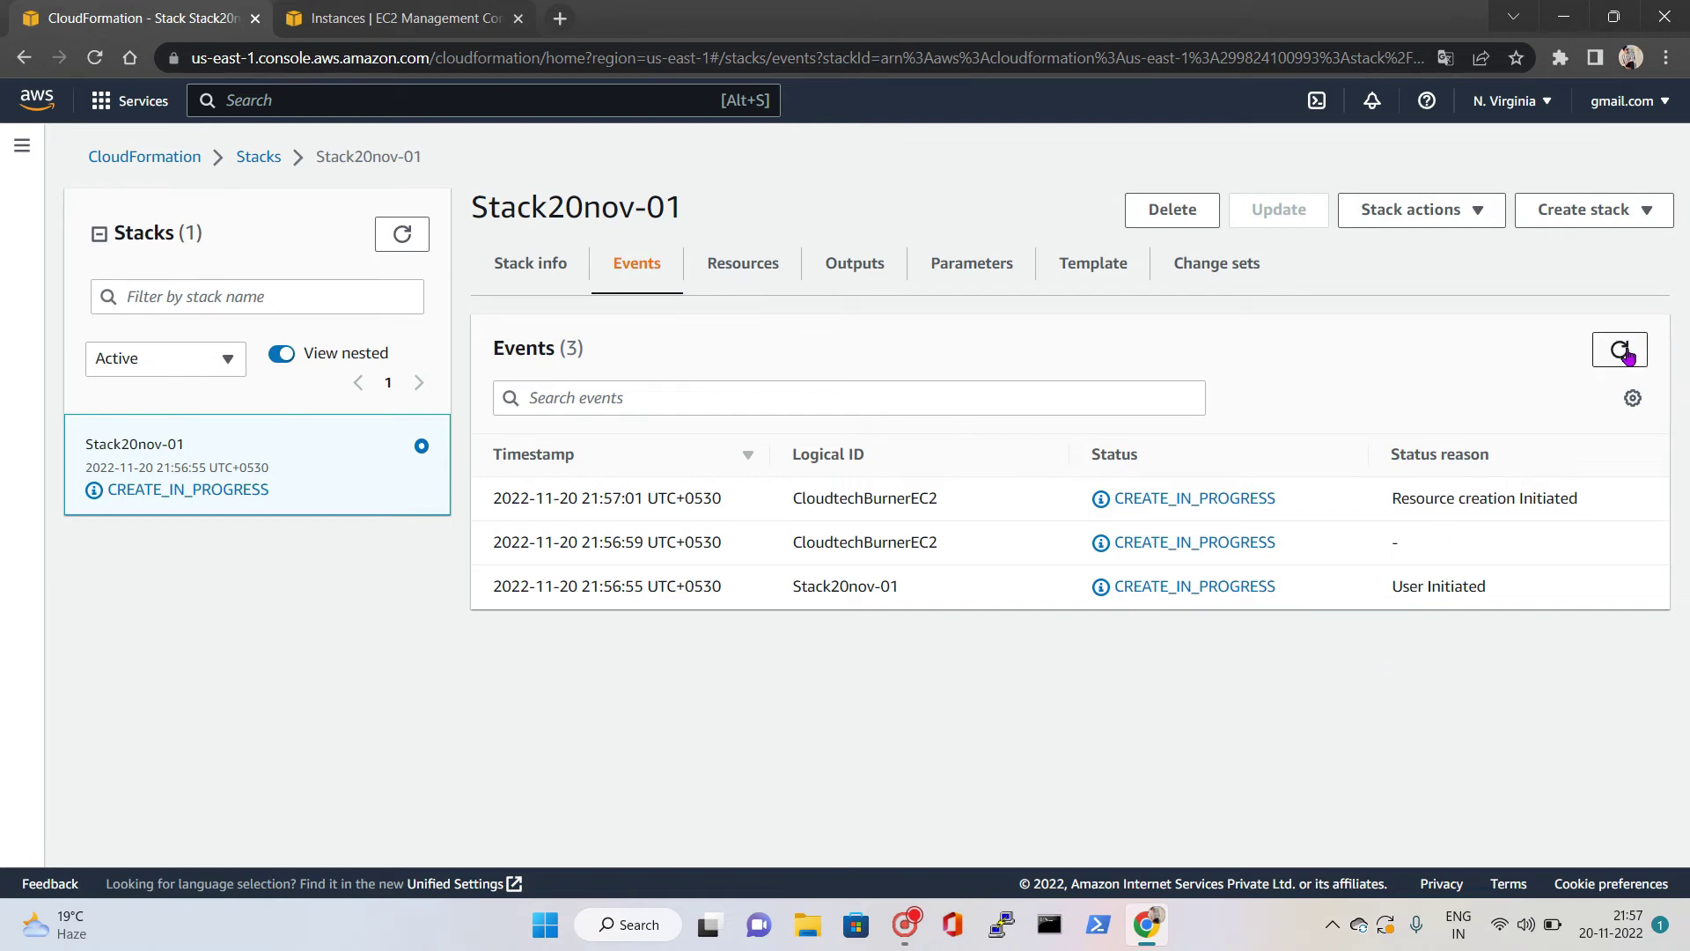
{"action": "left_click", "coordinate": [1627, 355]}
Step: Refresh the EC2 Instances list to recheck the instance's state, and return to the stack to refresh its events
{"action": "left_click", "coordinate": [486, 10]}
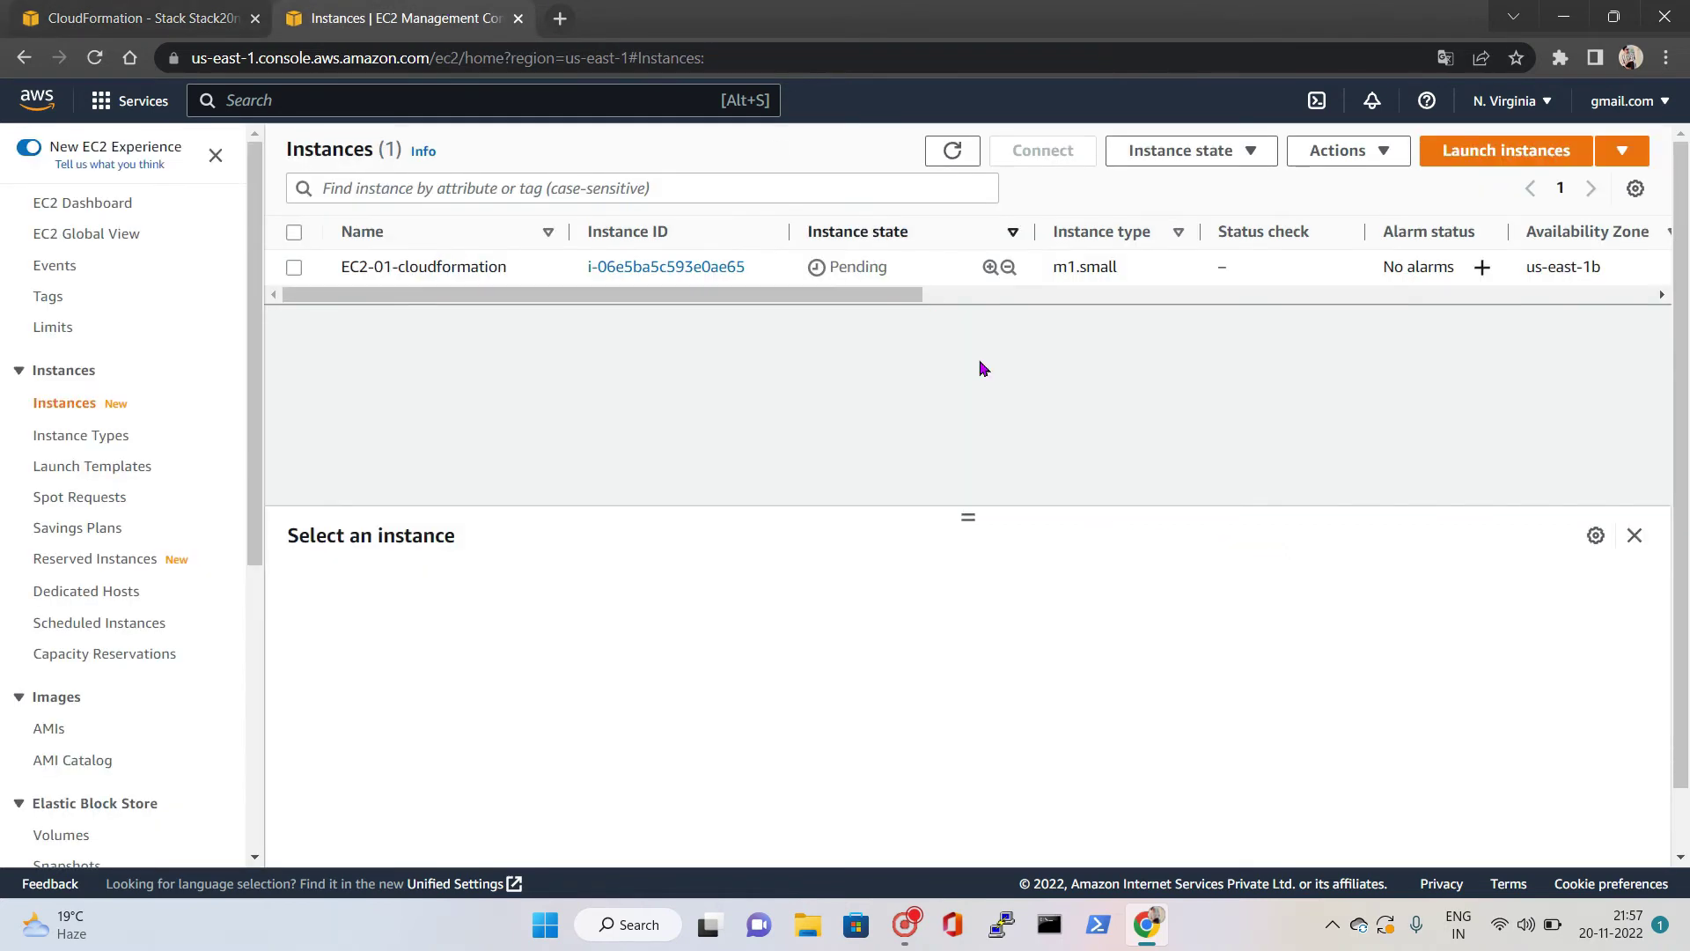
{"action": "left_click", "coordinate": [949, 148]}
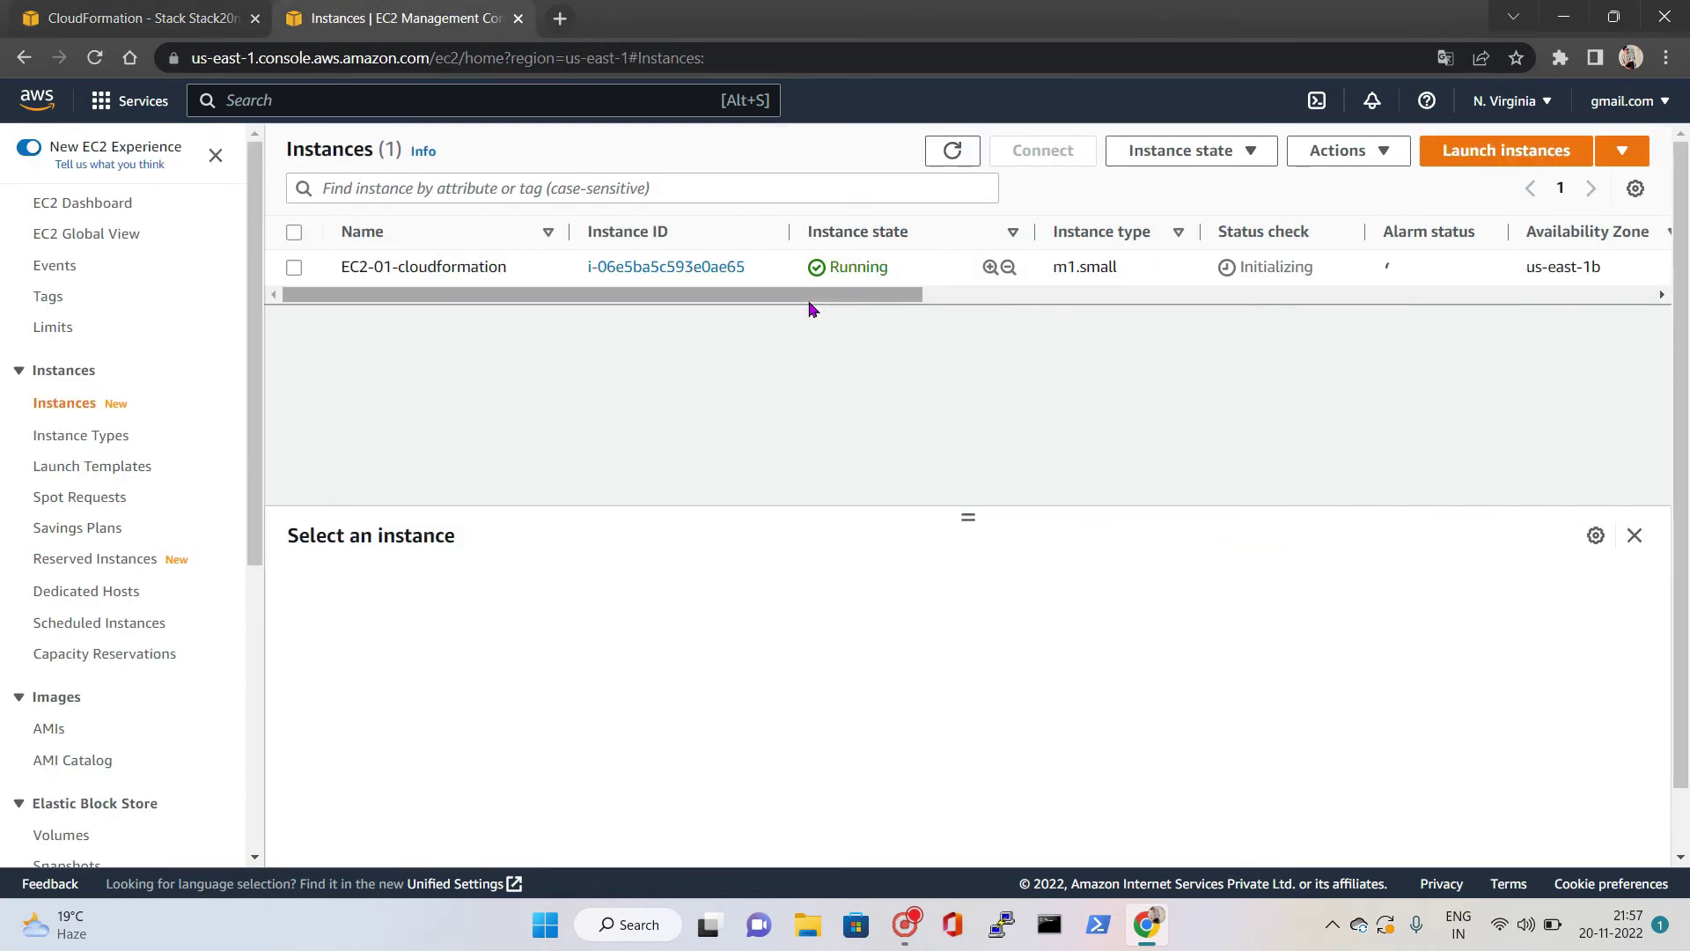
{"action": "mouse_move", "coordinate": [815, 302]}
{"action": "left_mouse_down"}
{"action": "mouse_move", "coordinate": [1032, 302]}
{"action": "mouse_move", "coordinate": [793, 302]}
{"action": "left_mouse_up"}
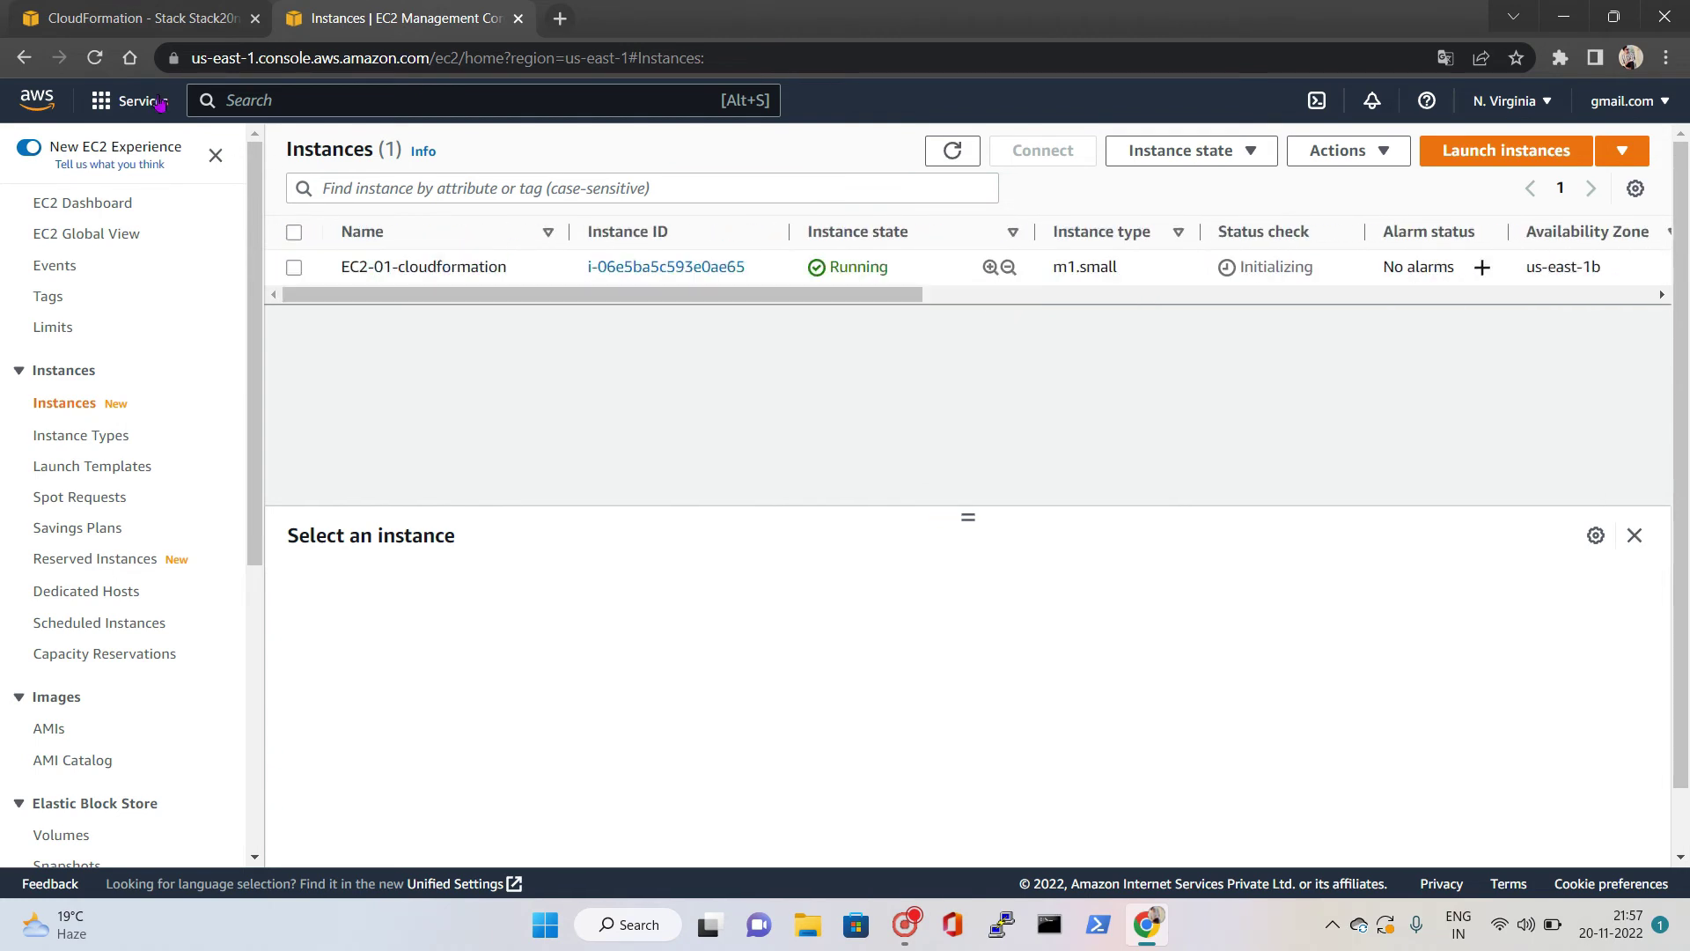
{"action": "left_click", "coordinate": [141, 17]}
{"action": "left_click", "coordinate": [1604, 352]}
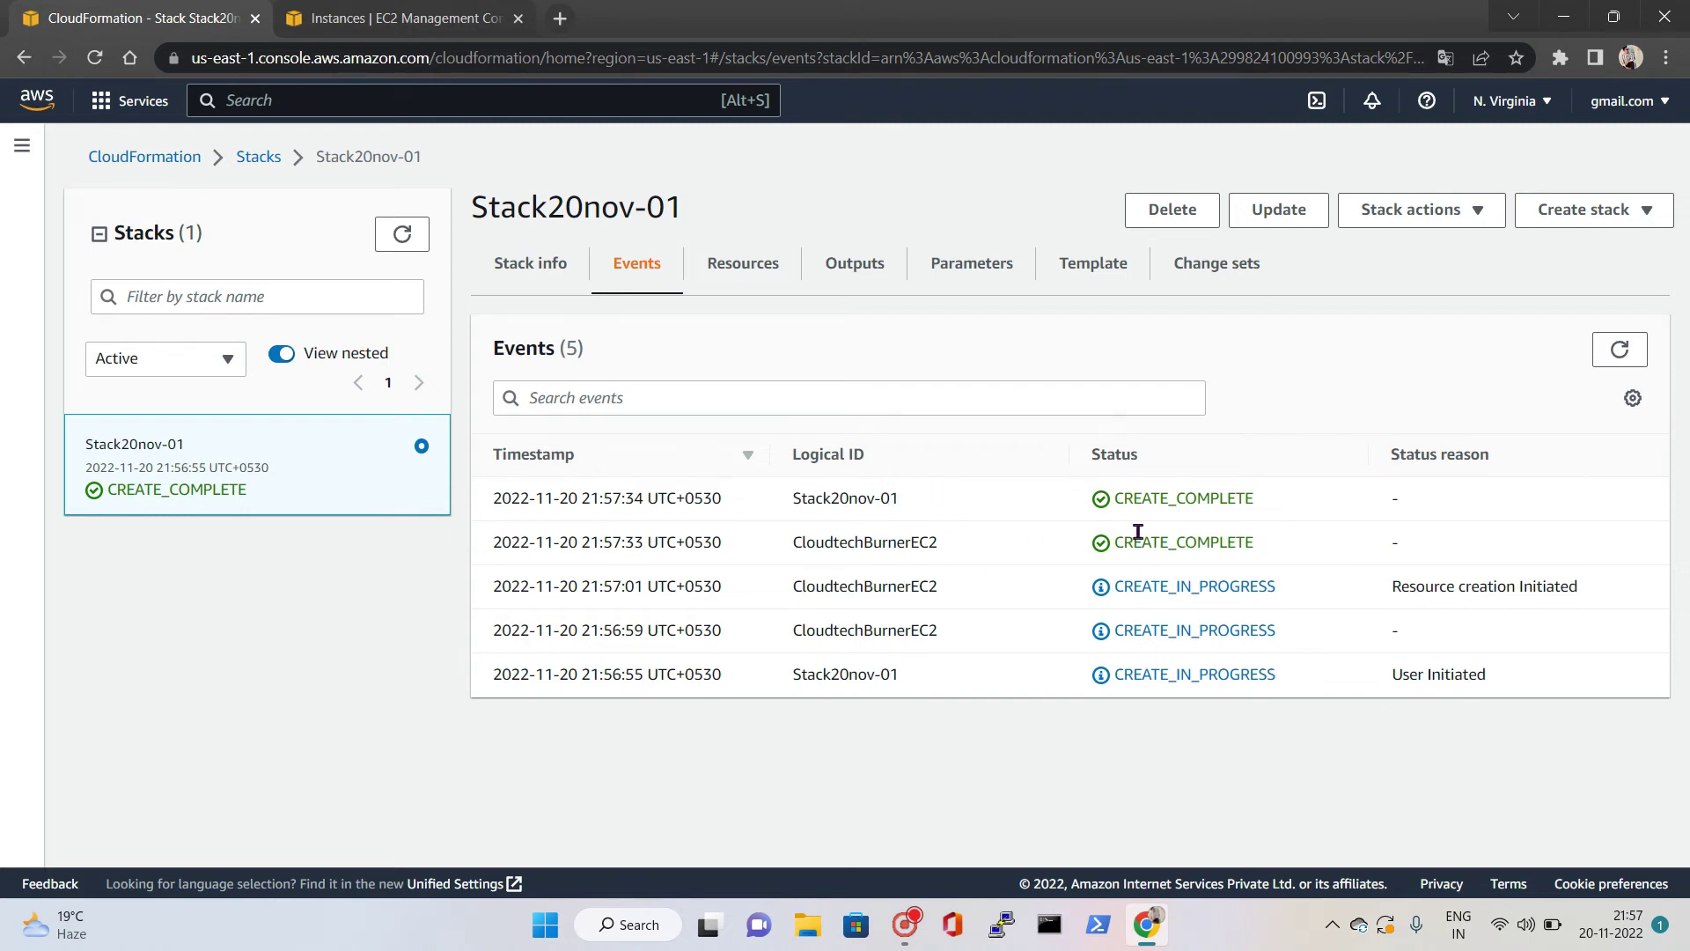
Step: Check the creation status of Stack20nov-01 in its events, and look over the EC2 Instances and AMIs lists
{"action": "double_click", "coordinate": [1144, 499]}
{"action": "left_click", "coordinate": [447, 10]}
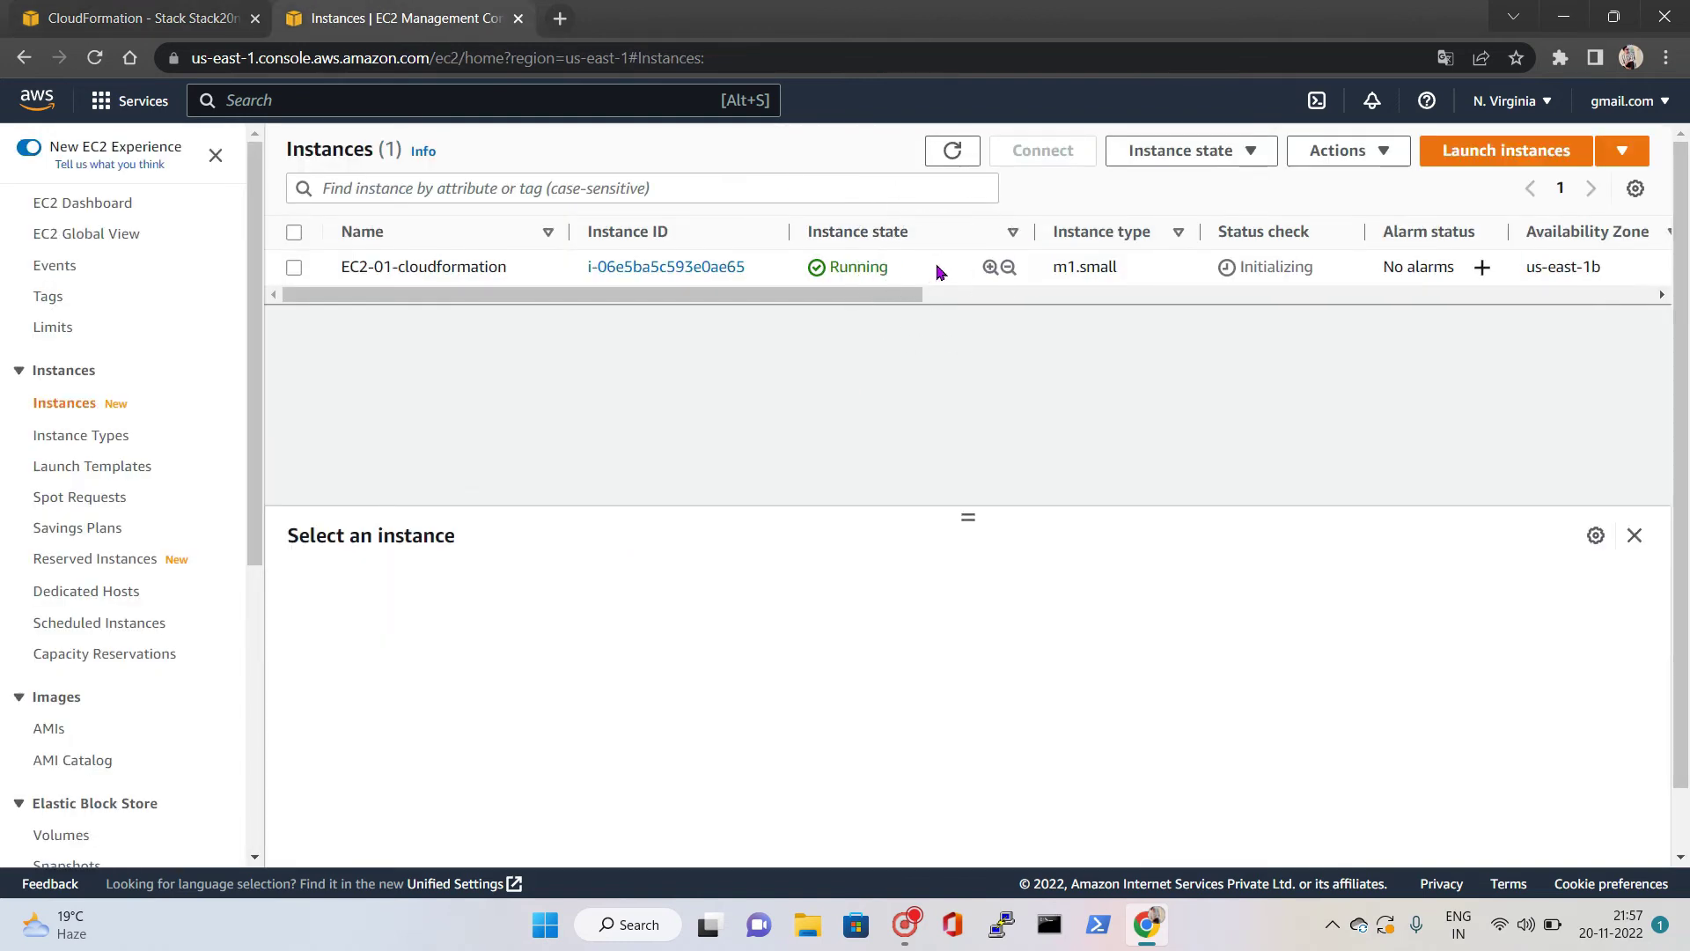
{"action": "left_click_drag", "start_coordinate": [905, 294], "coordinate": [714, 343]}
{"action": "left_click", "coordinate": [47, 734]}
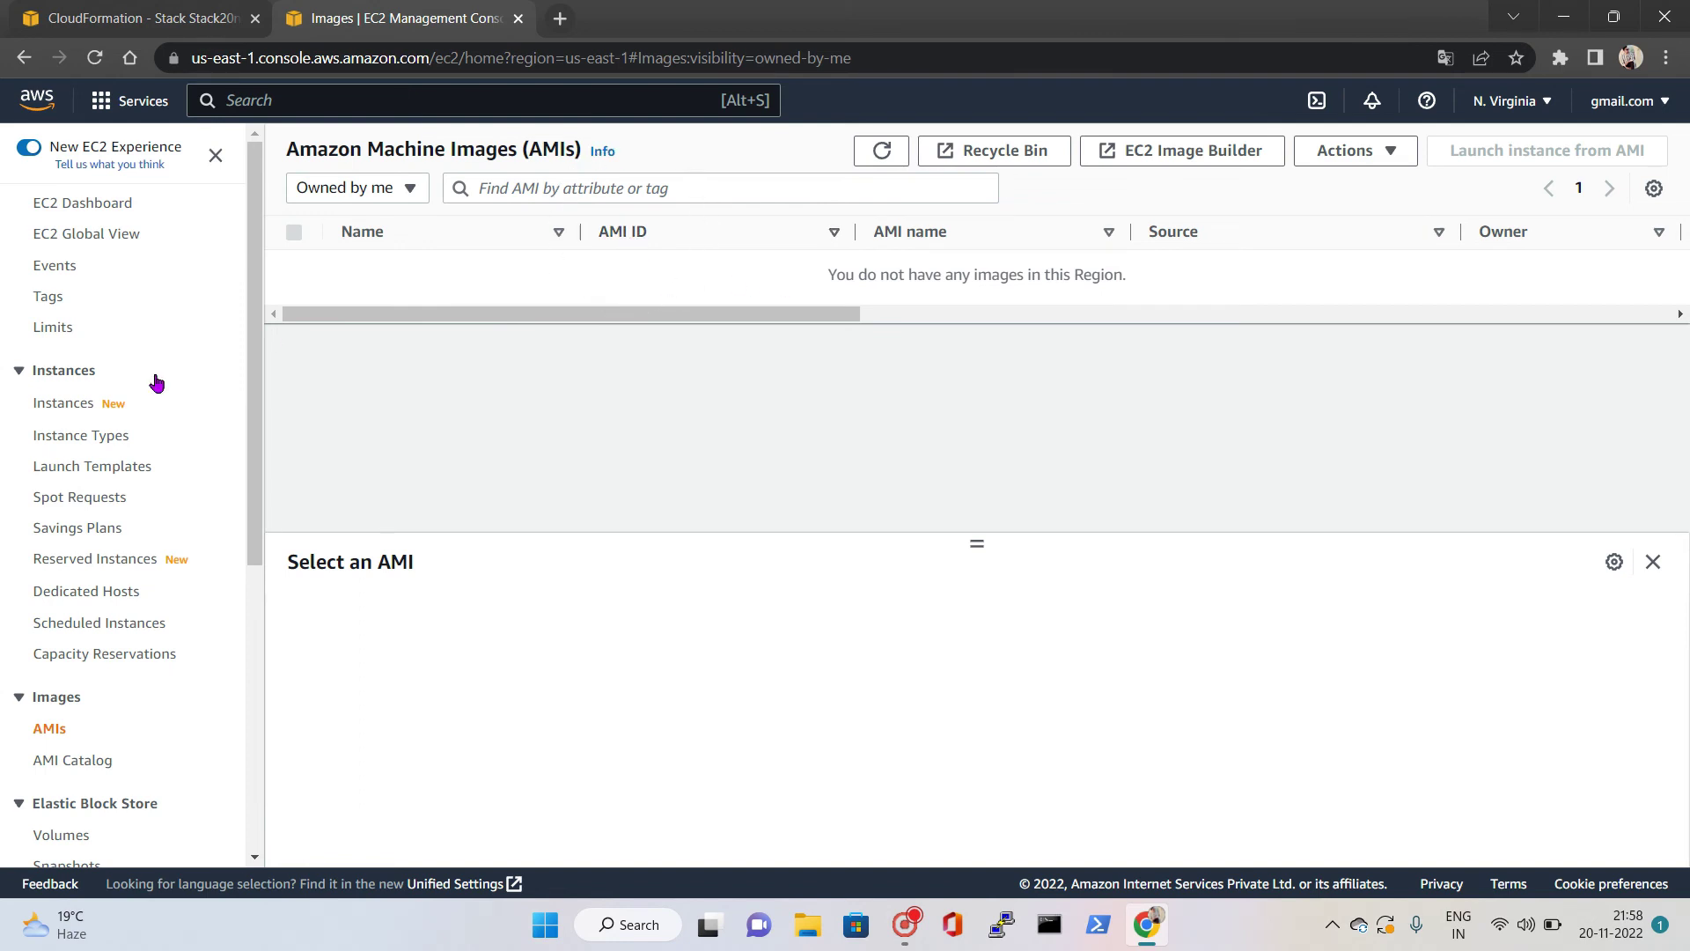
{"action": "left_click", "coordinate": [84, 402]}
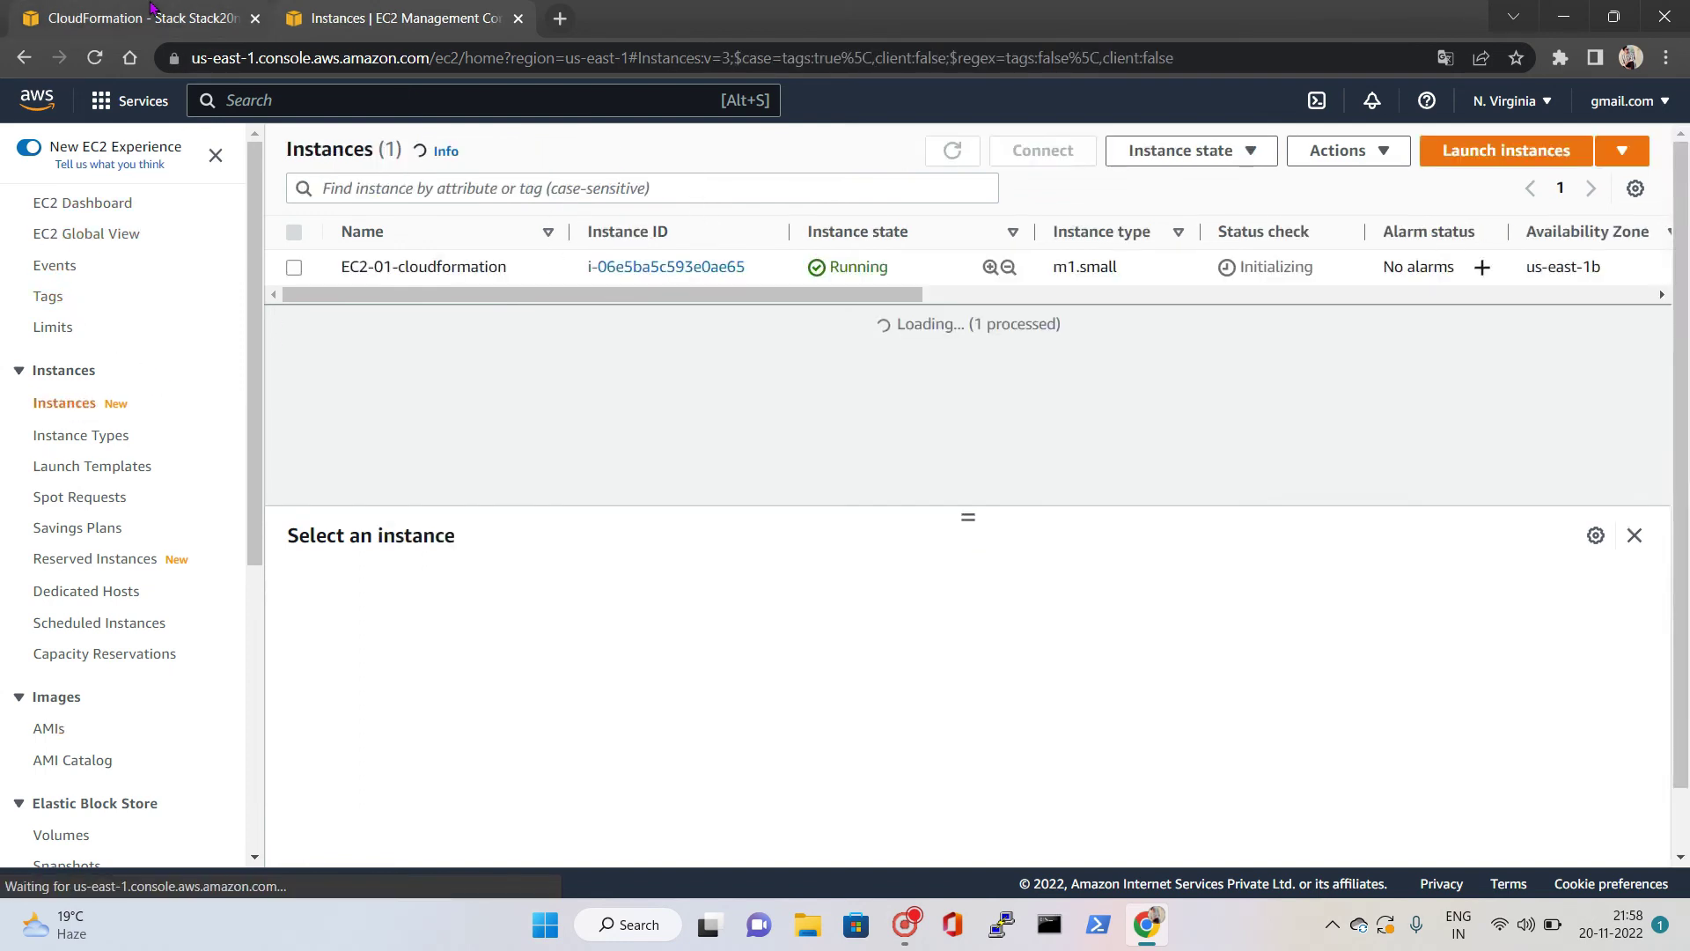
Step: Open the list of CloudFormation stacks, and examine the instance type and details of EC2-01-cloudformation in the EC2 Instances list
{"action": "left_click", "coordinate": [150, 10]}
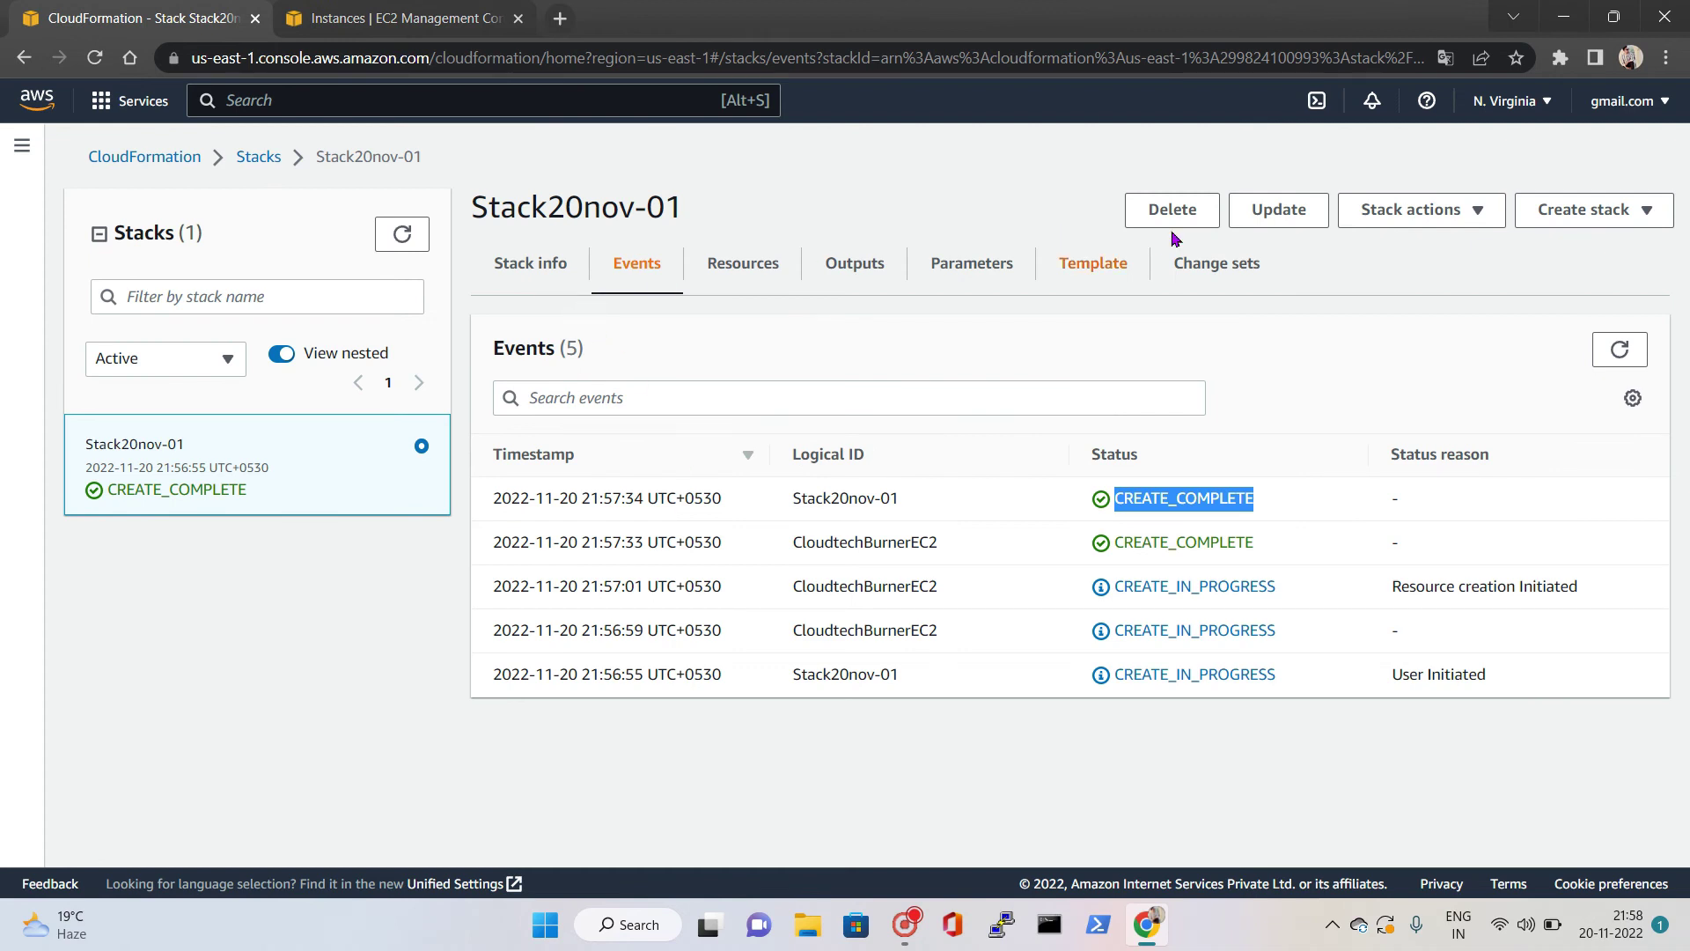
{"action": "left_click", "coordinate": [271, 164]}
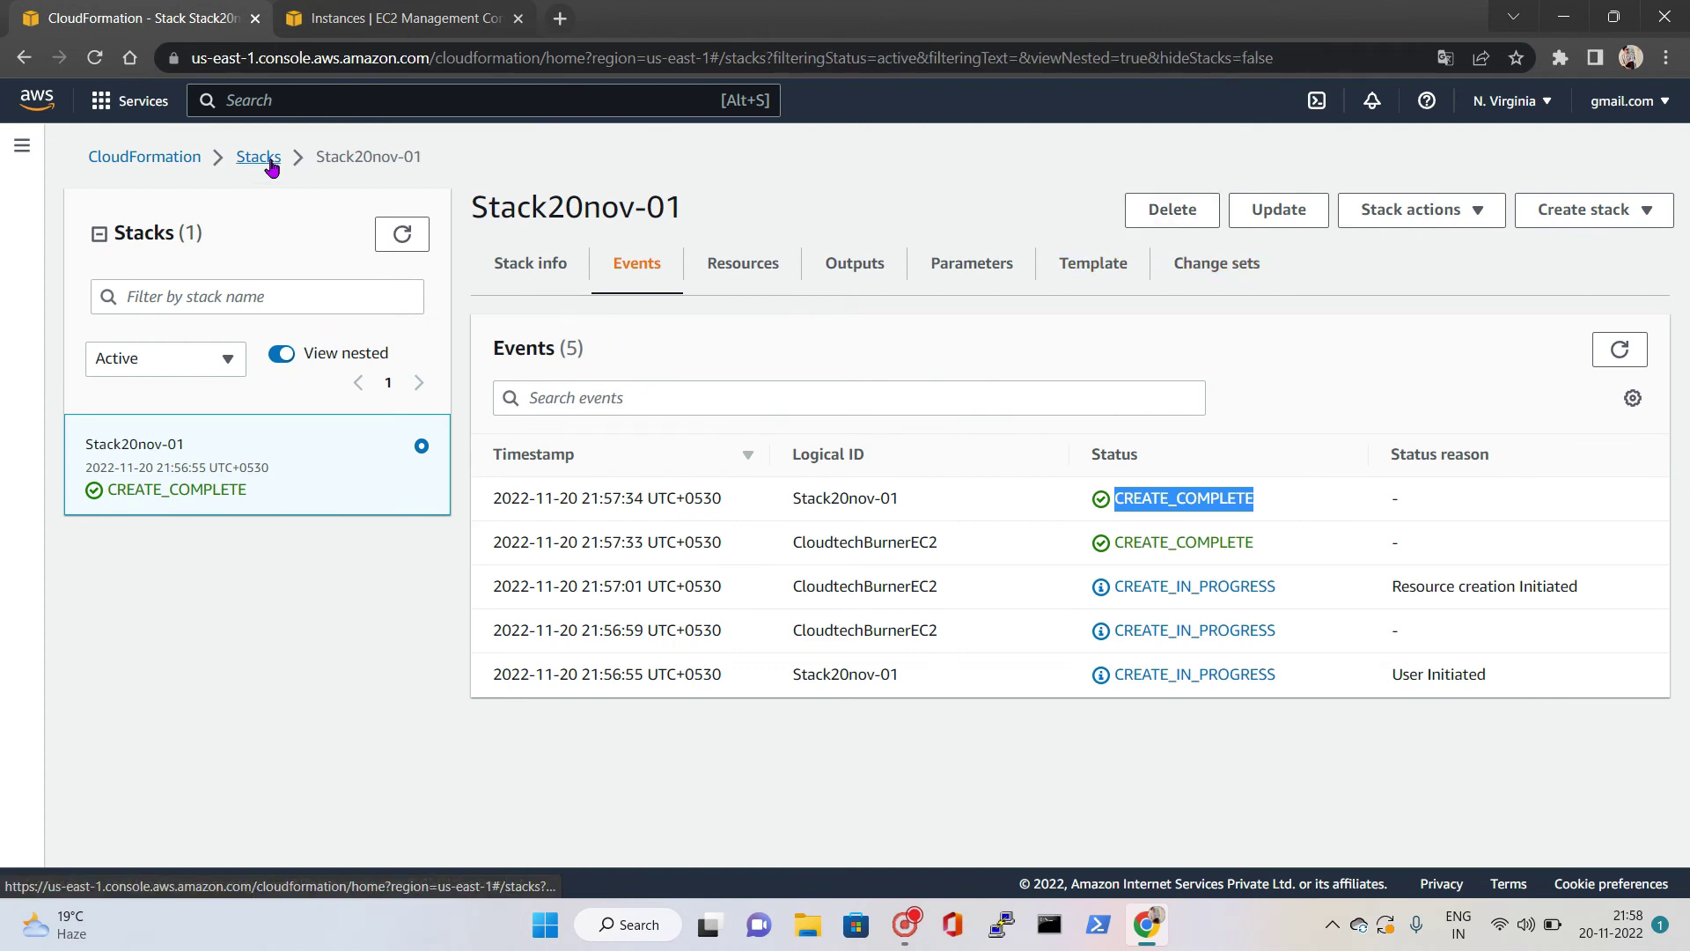
{"action": "key", "text": "ctrl+Tab"}
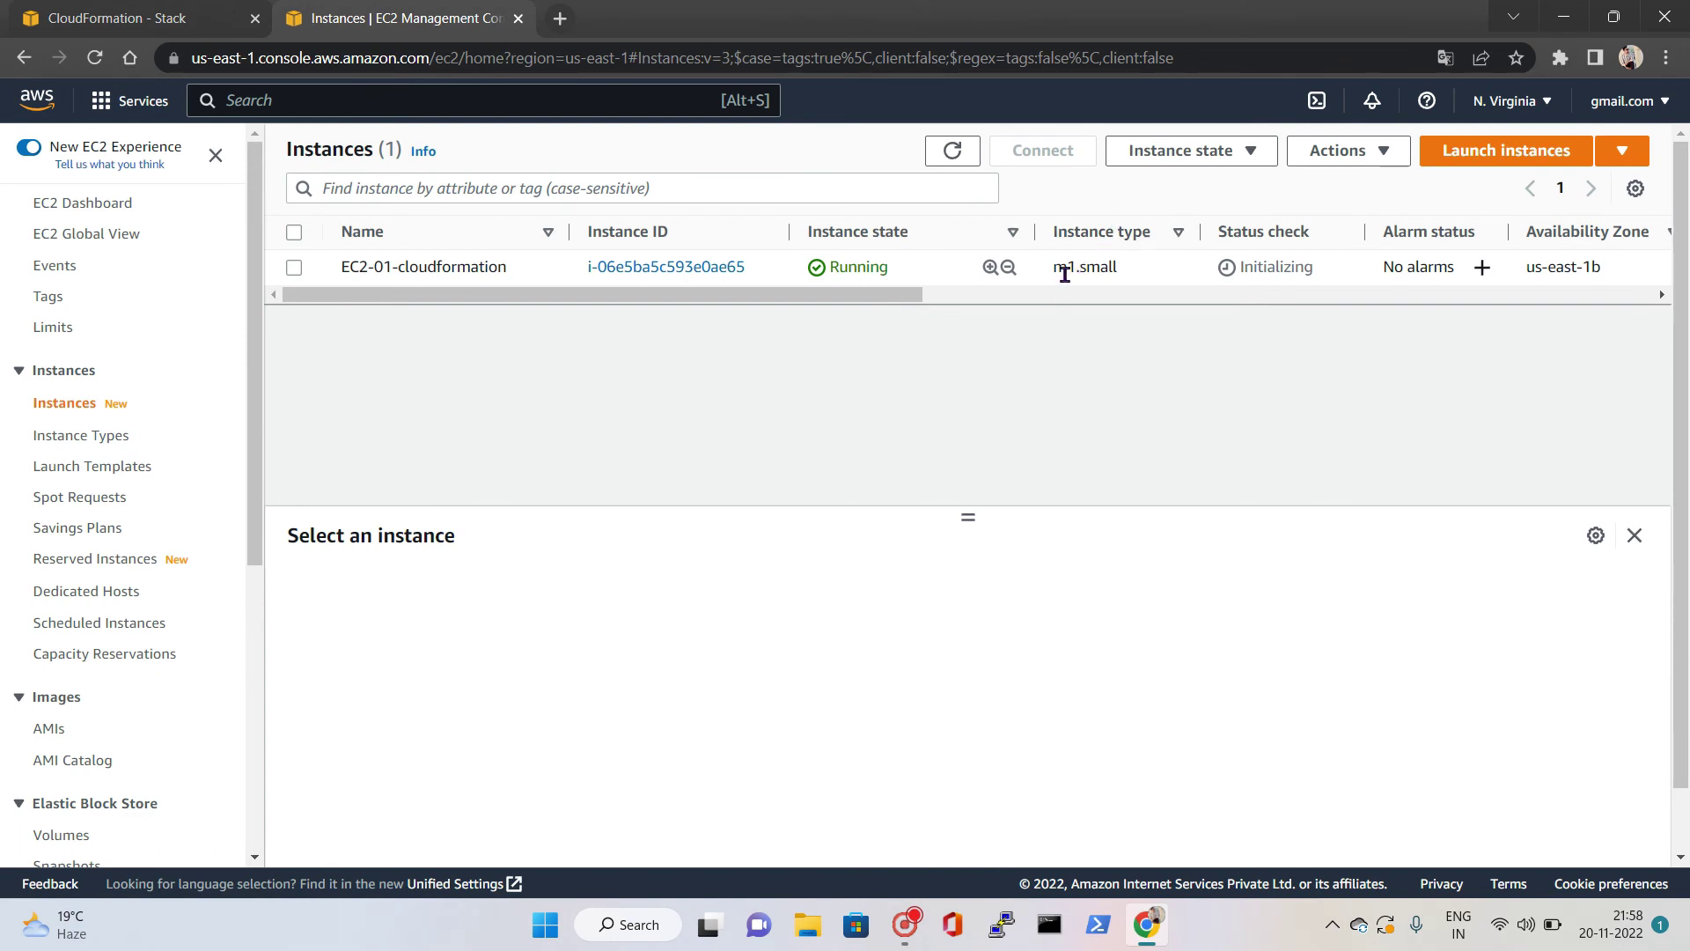
{"action": "left_click_drag", "start_coordinate": [1053, 269], "coordinate": [1125, 288]}
{"action": "left_click", "coordinate": [1125, 287]}
{"action": "scroll", "coordinate": [1124, 295], "scroll_direction": "right", "scroll_amount": 10}
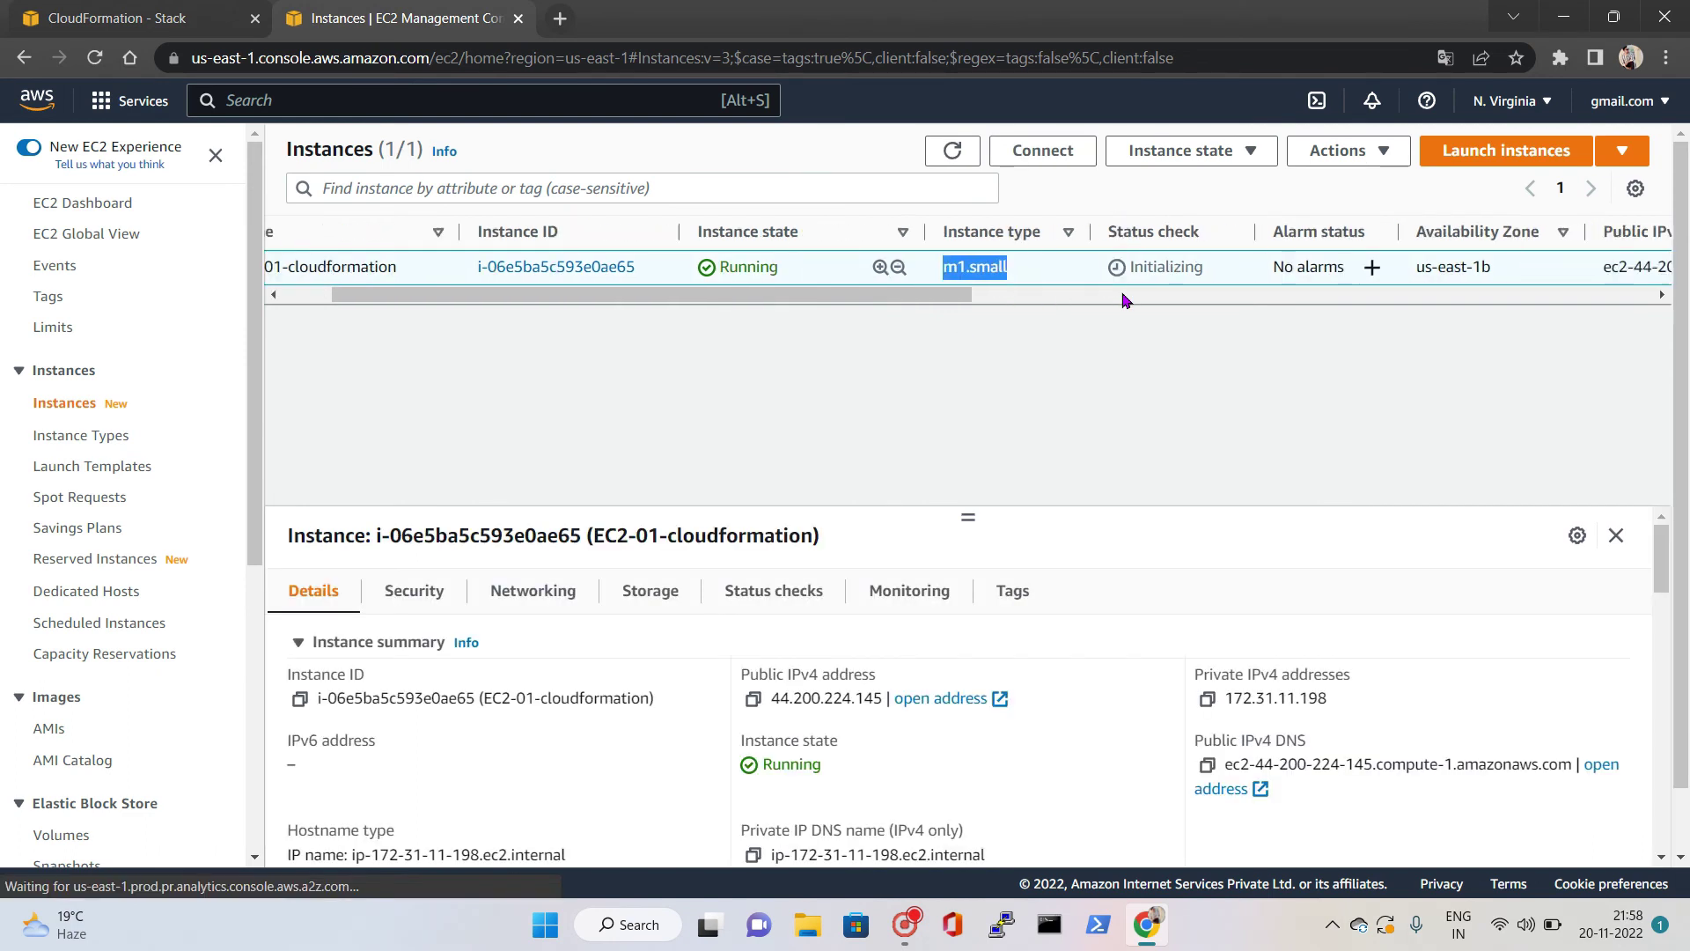
{"action": "scroll", "coordinate": [881, 308], "scroll_direction": "left", "scroll_amount": 5}
{"action": "scroll", "coordinate": [645, 319], "scroll_direction": "left", "scroll_amount": 5}
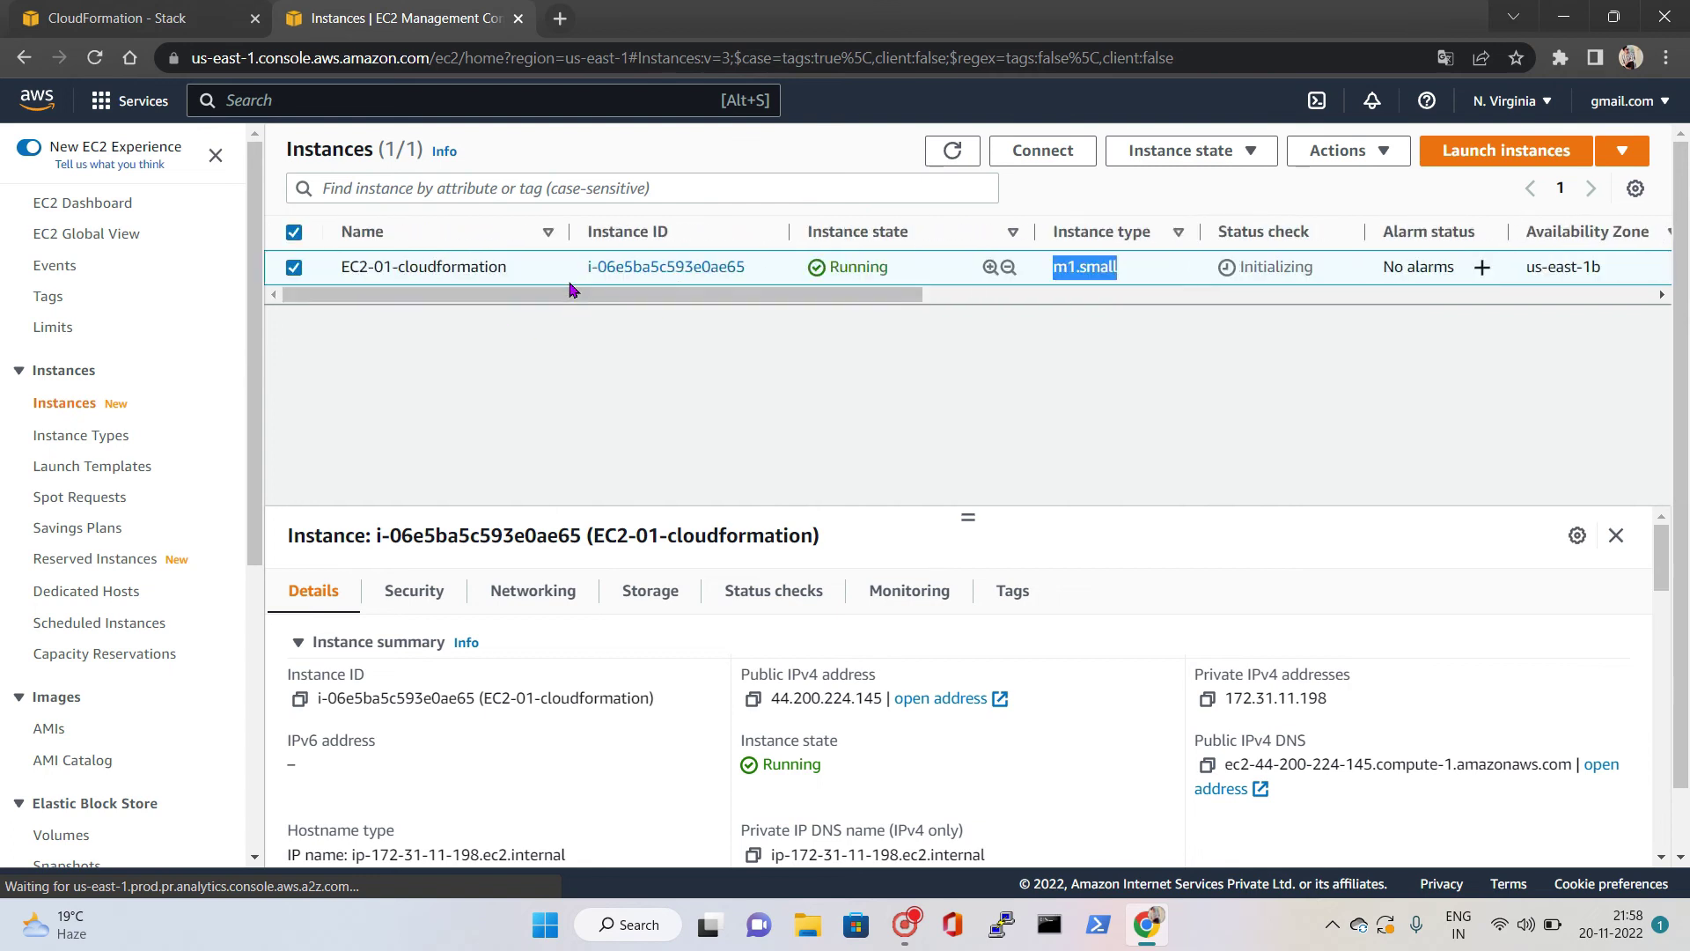
{"action": "left_click", "coordinate": [293, 267]}
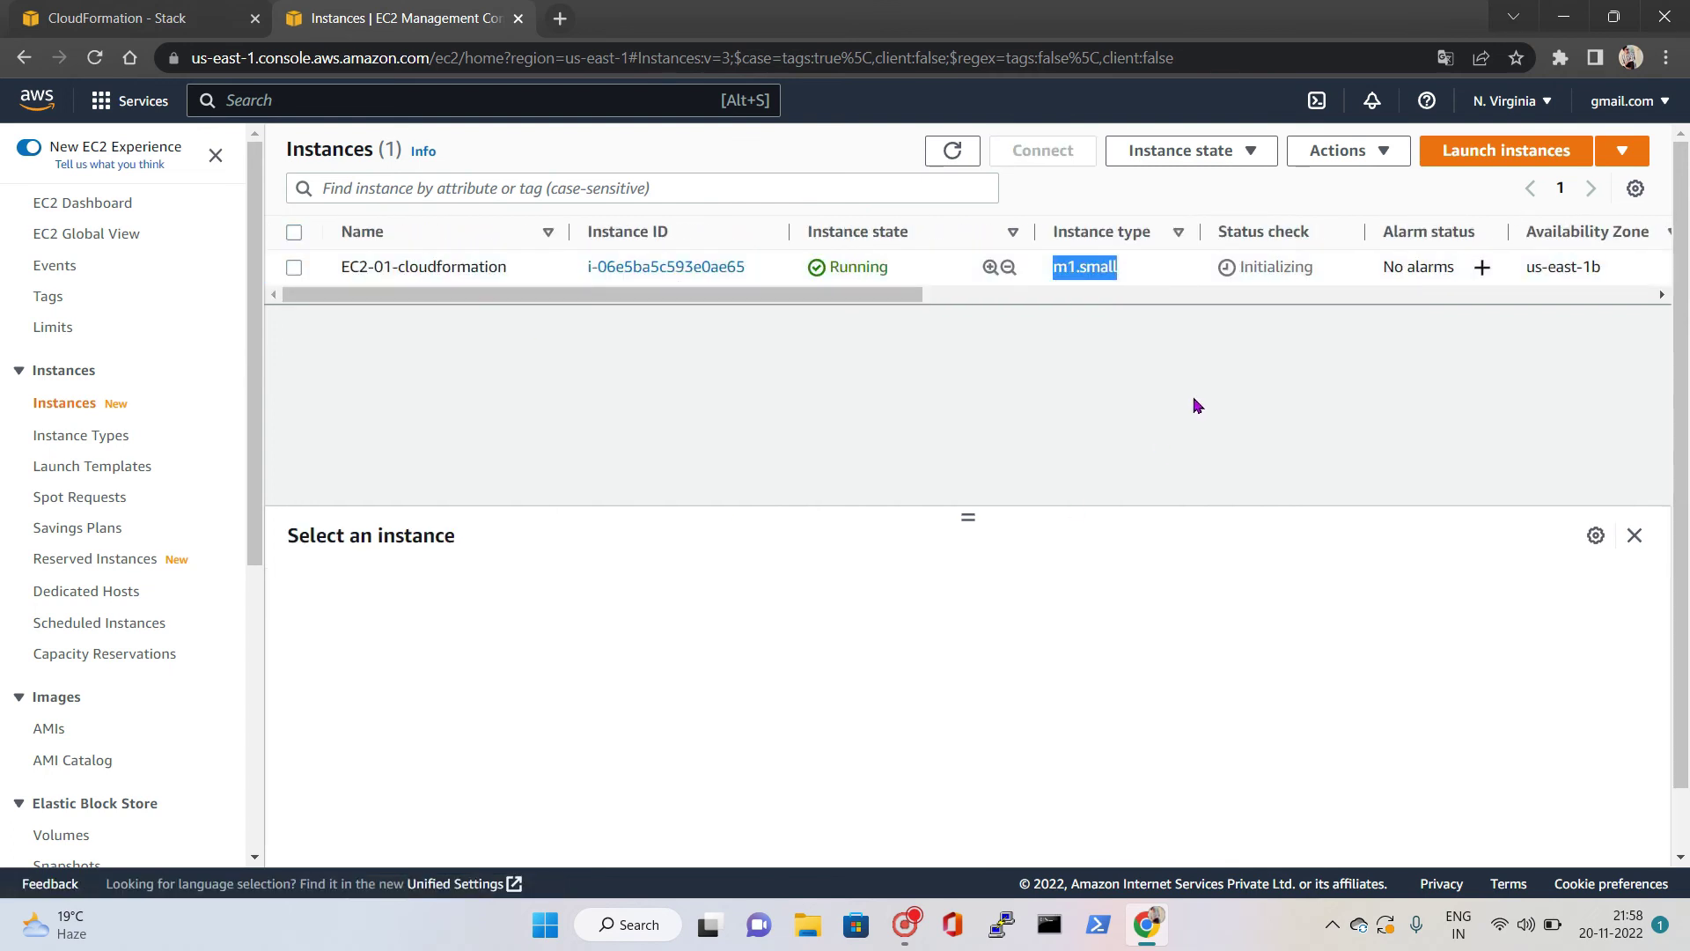
{"action": "left_click", "coordinate": [933, 267]}
Step: Delete the stack Stack20nov-01 from the CloudFormation stacks list
{"action": "left_click", "coordinate": [141, 18]}
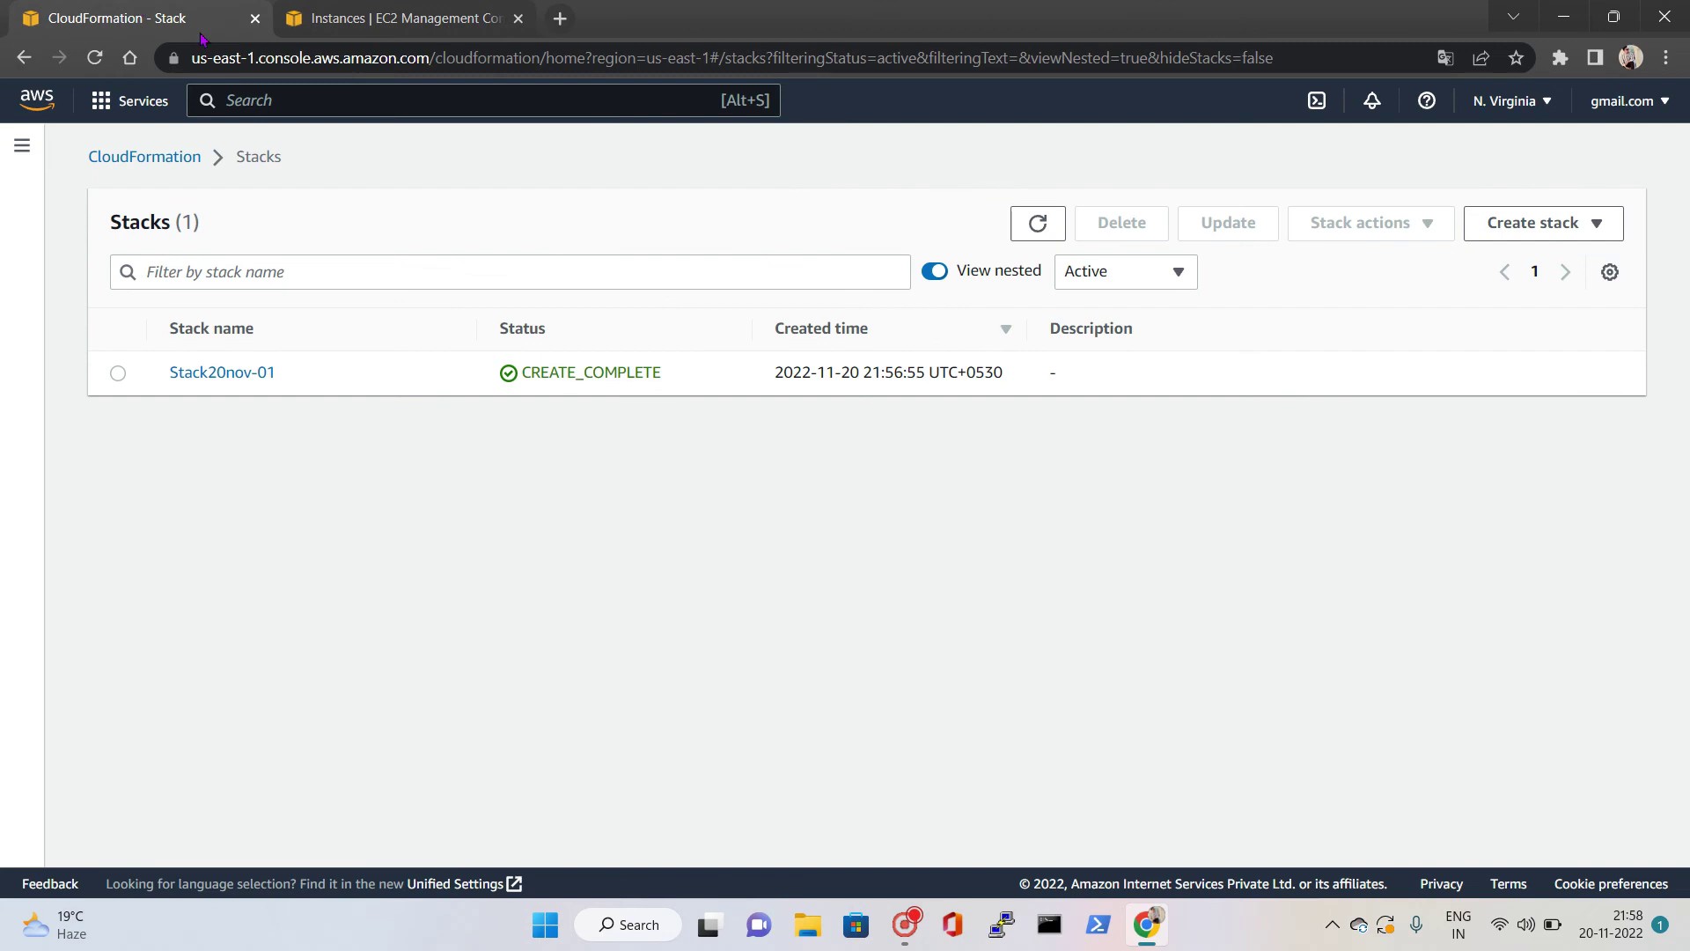
{"action": "left_click", "coordinate": [118, 374]}
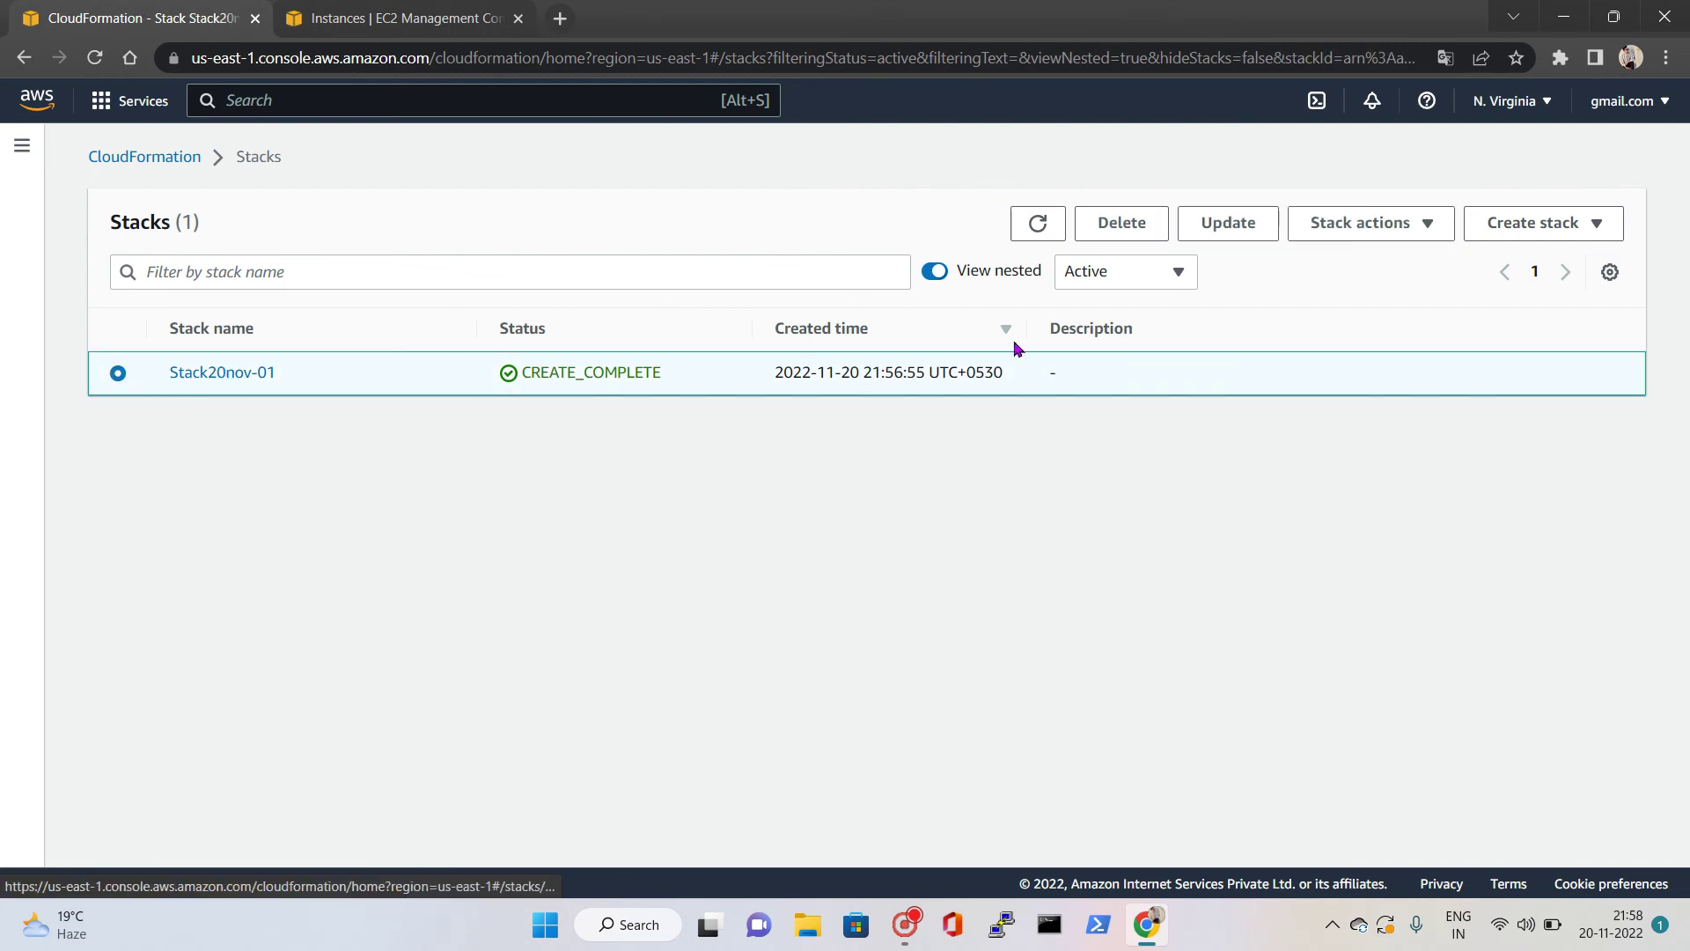
{"action": "left_click", "coordinate": [1146, 223]}
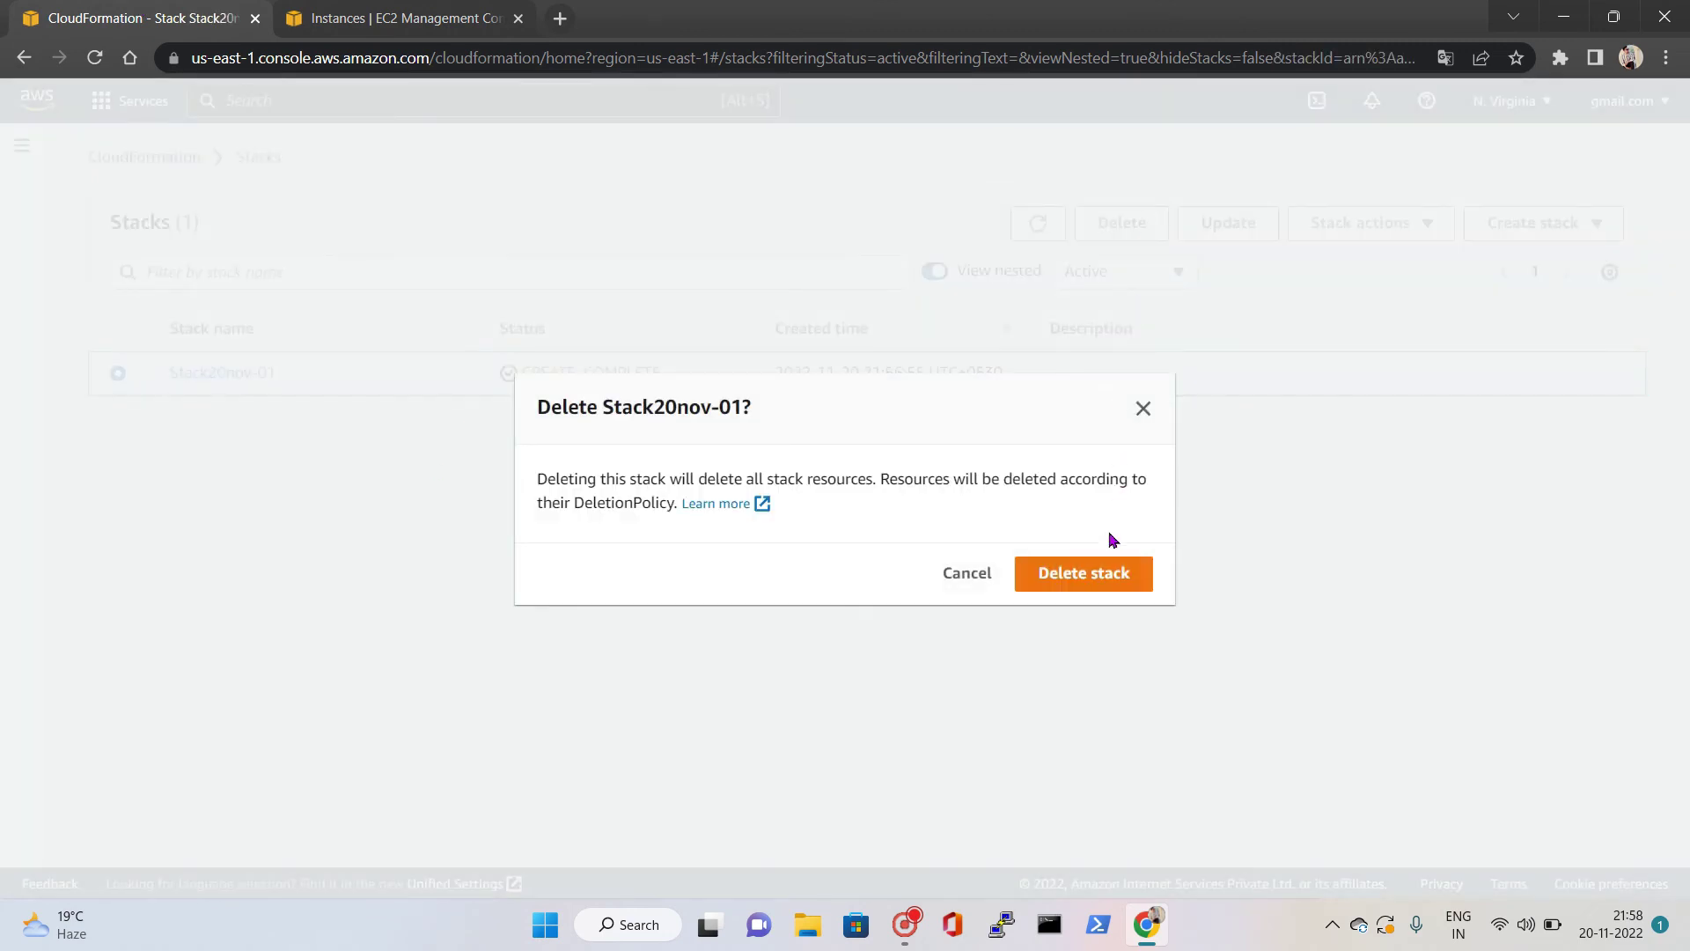
{"action": "left_click", "coordinate": [1098, 573]}
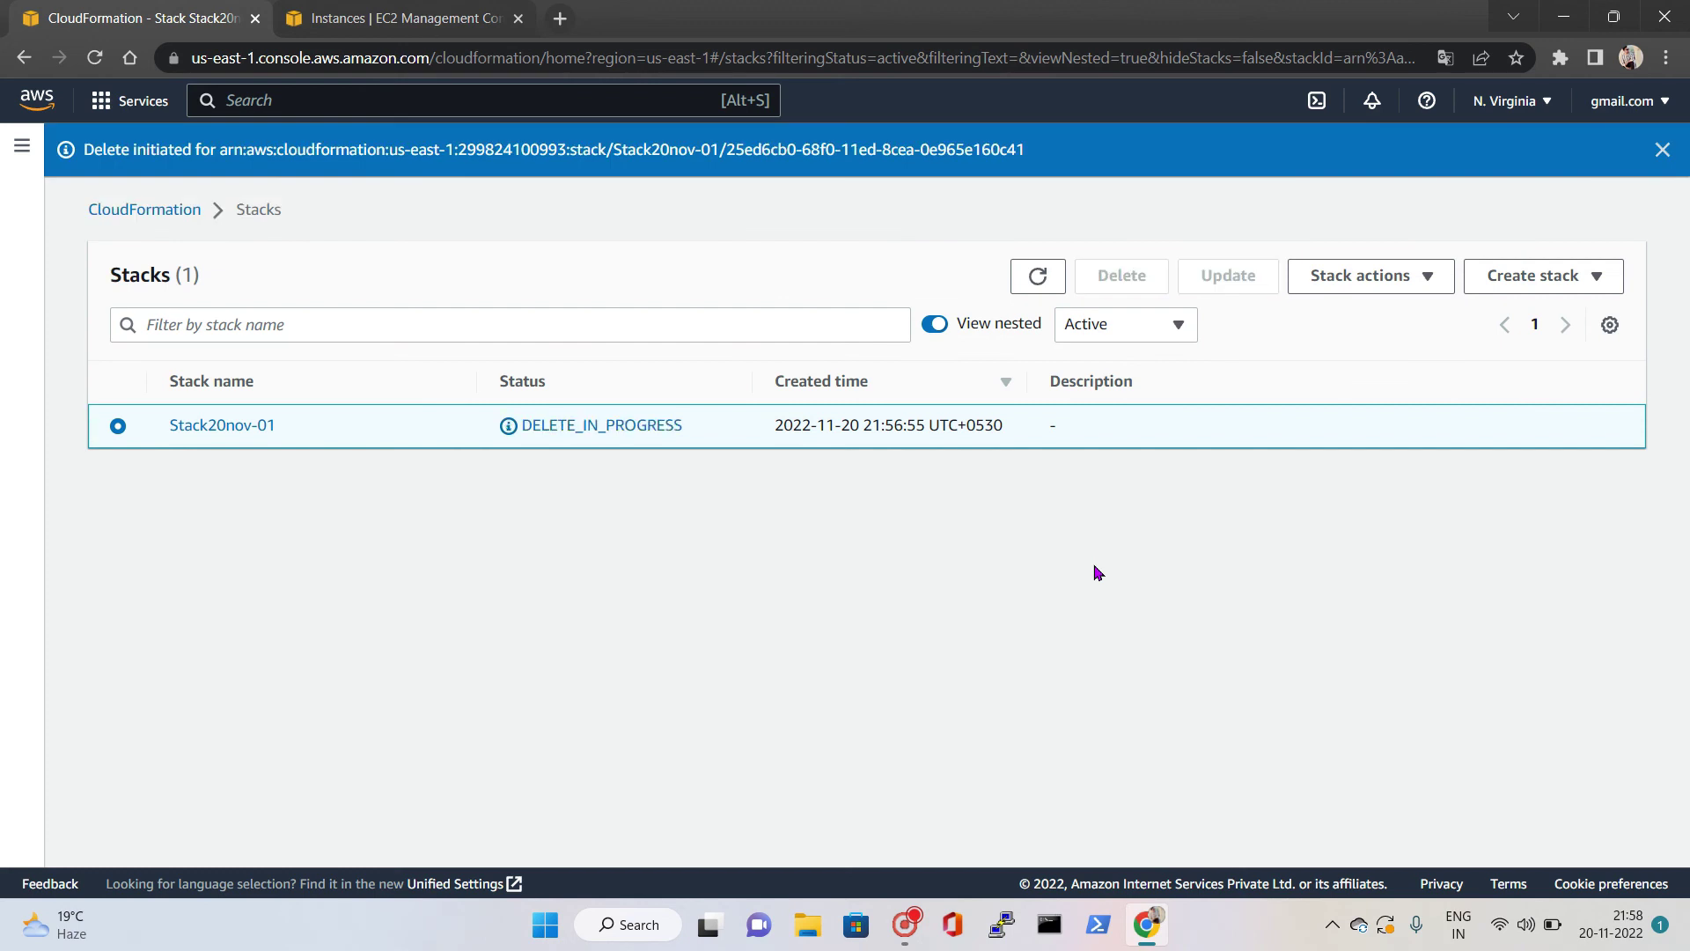
Step: Refresh the stacks list to check the deletion, and refresh the EC2 Instances list to check the state of EC2-01-cloudformation
{"action": "left_click", "coordinate": [1037, 275]}
{"action": "left_click", "coordinate": [1037, 276]}
{"action": "left_click", "coordinate": [398, 11]}
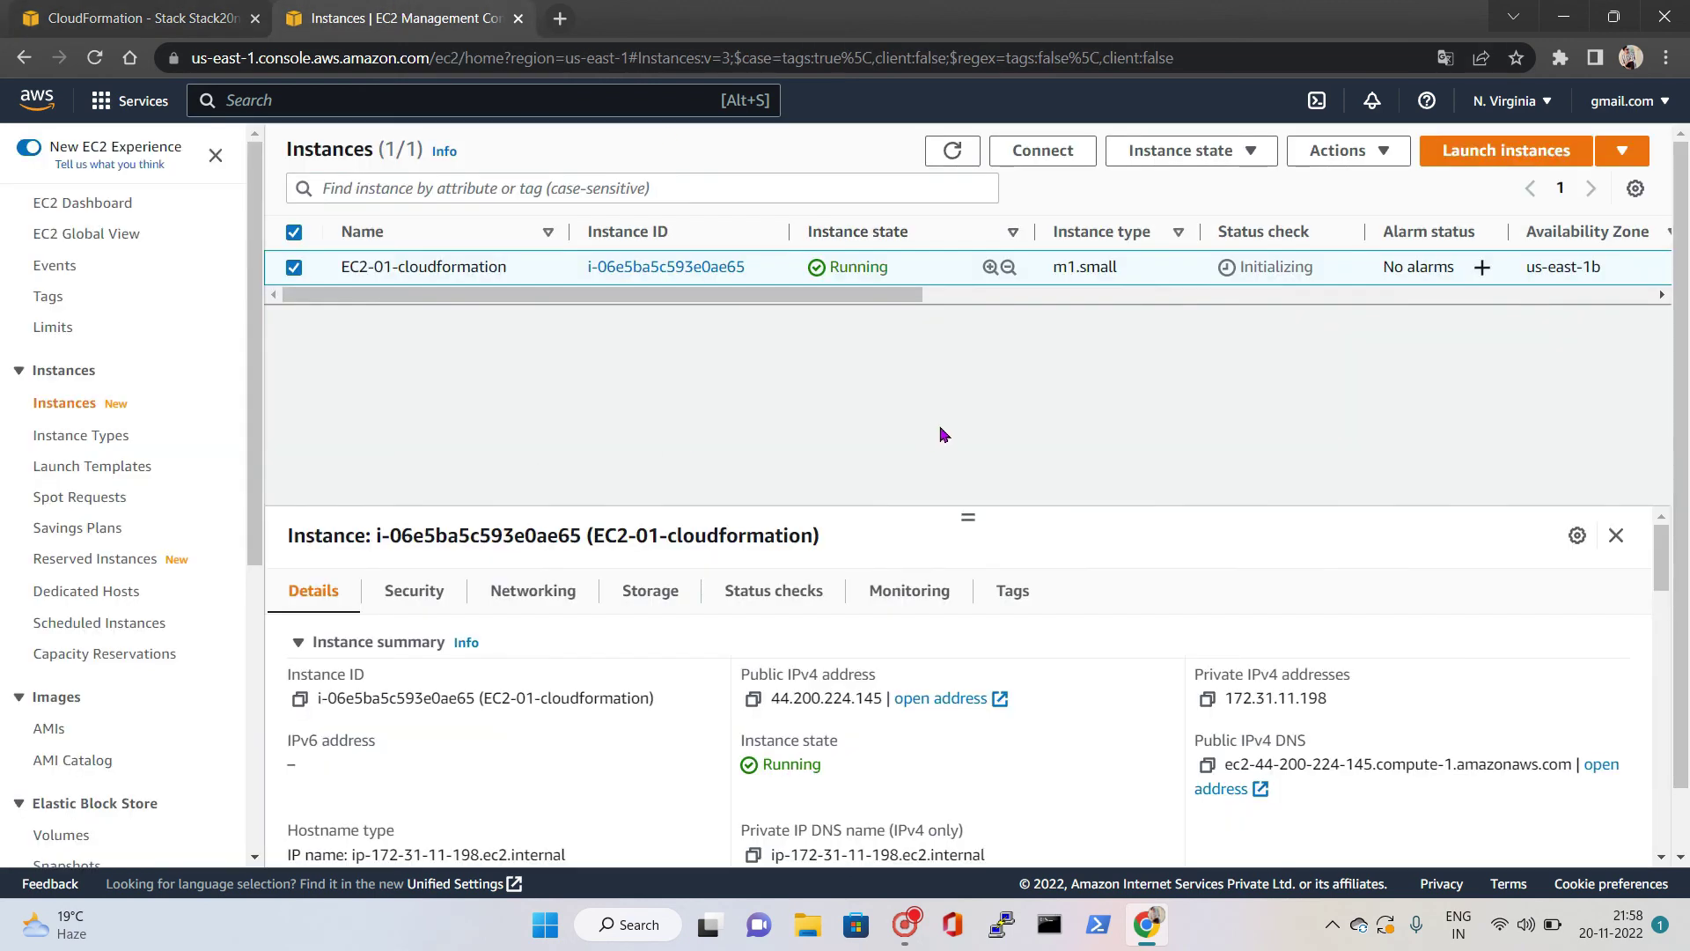
{"action": "left_click", "coordinate": [952, 152]}
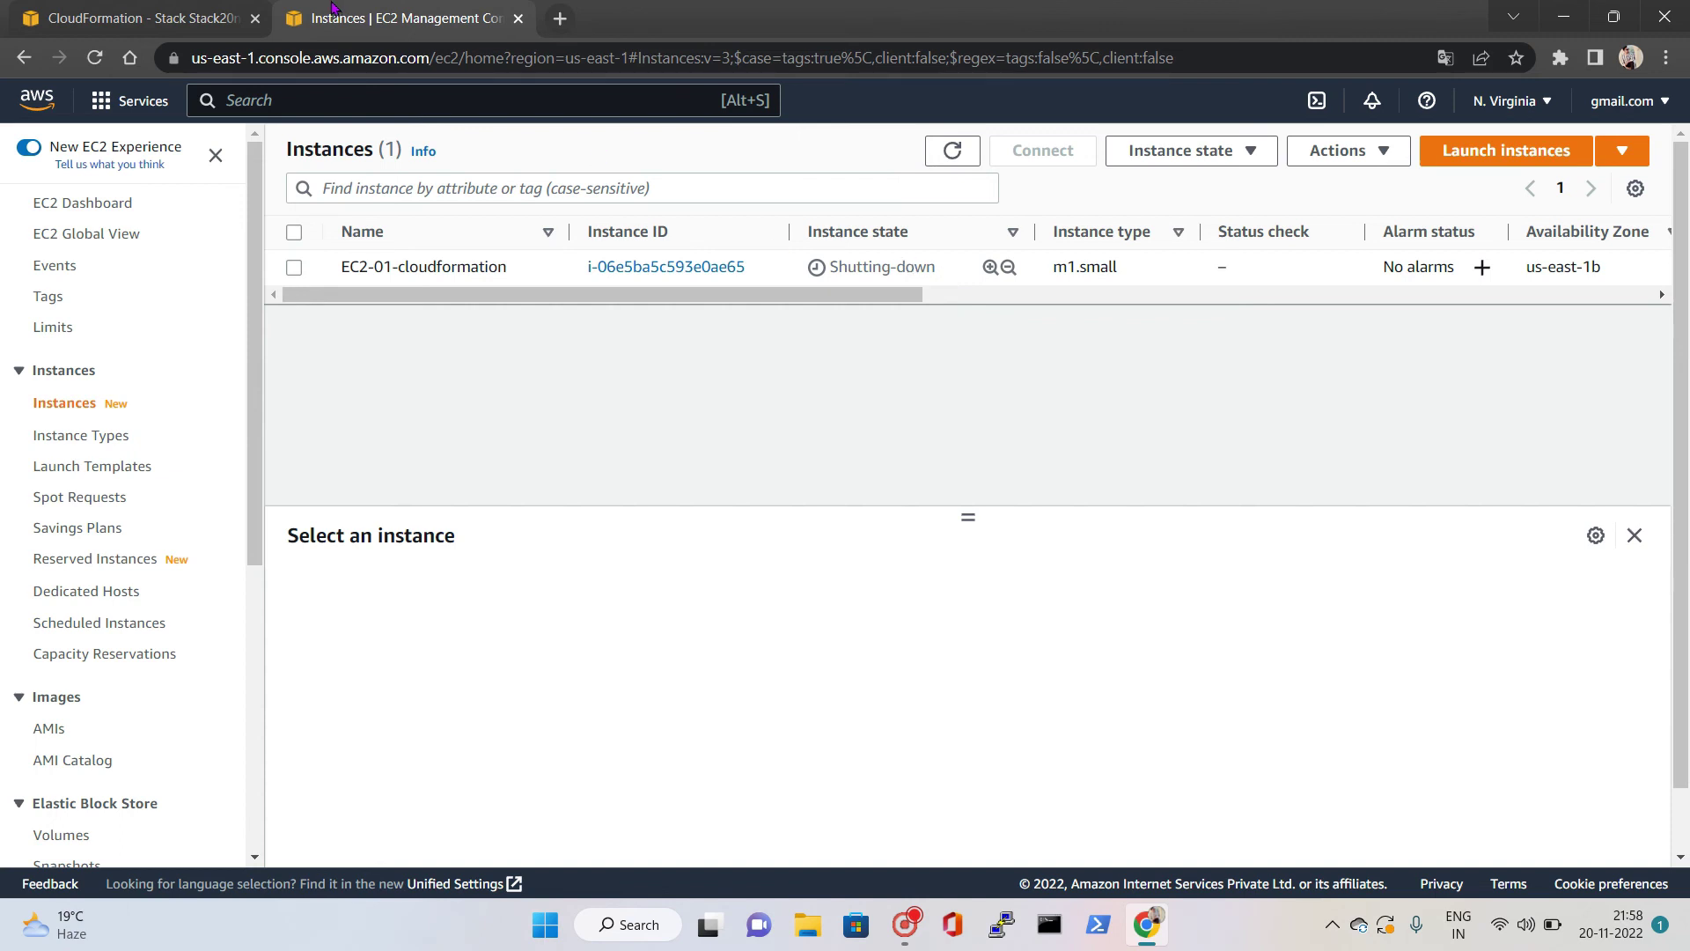
Step: Return to the CloudFormation stacks list and refresh it to recheck the deletion status of Stack20nov-01
{"action": "left_click", "coordinate": [132, 18]}
{"action": "left_click", "coordinate": [405, 18]}
{"action": "left_click", "coordinate": [79, 13]}
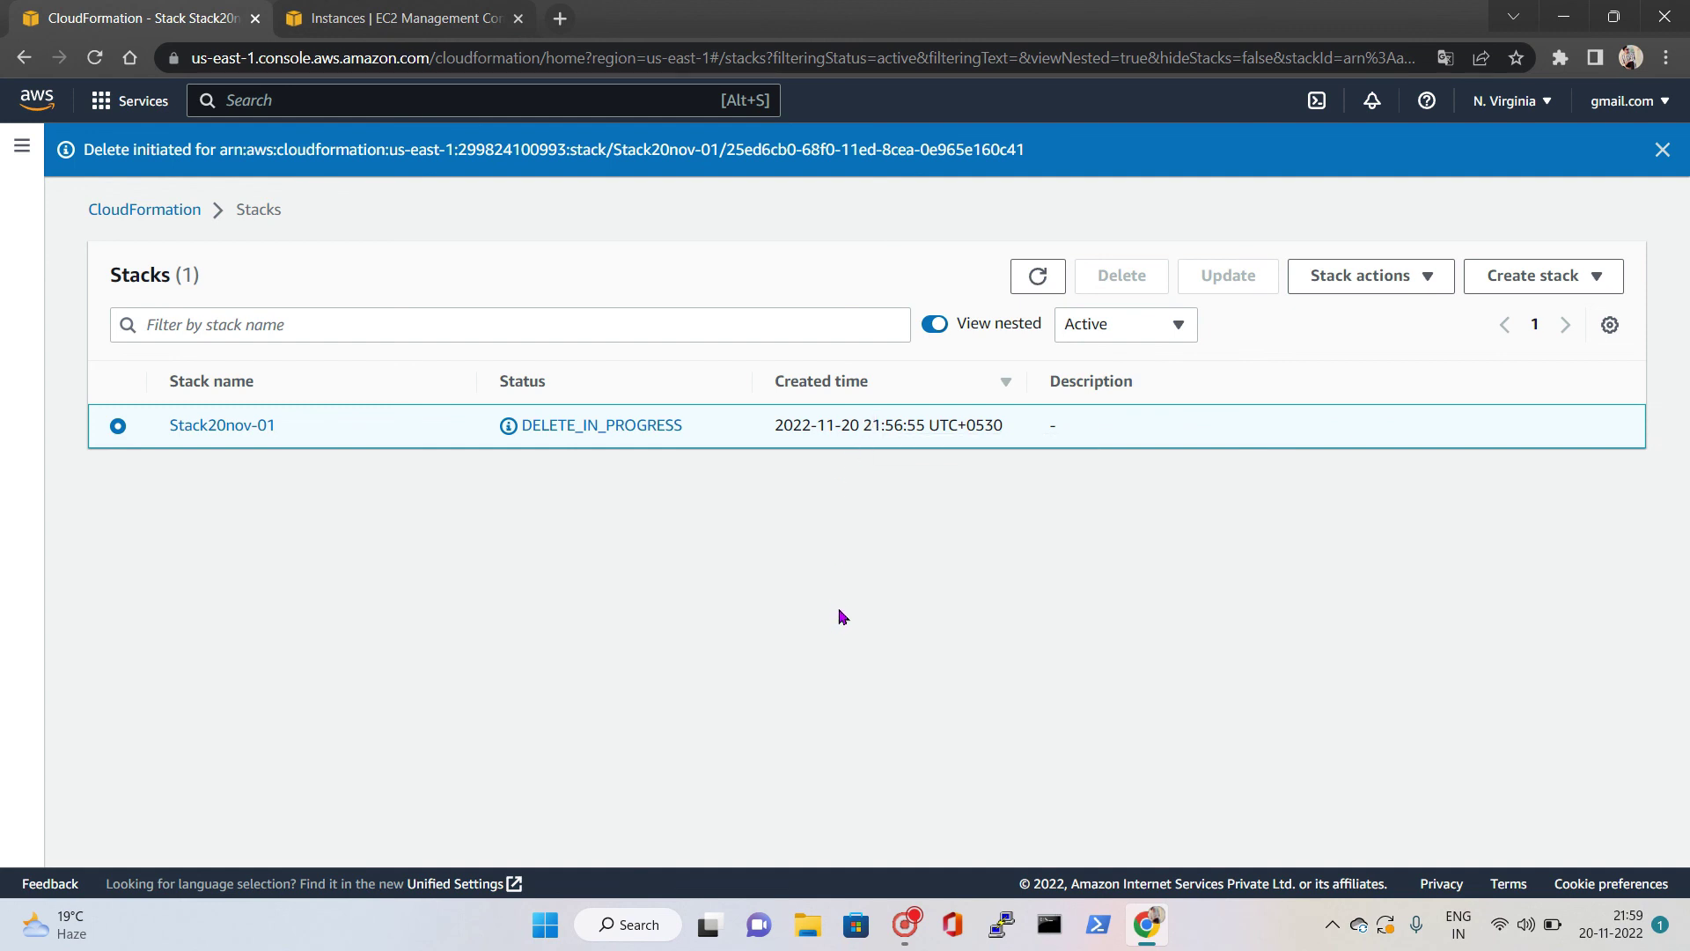
{"action": "left_click", "coordinate": [1047, 290]}
{"action": "left_click", "coordinate": [1051, 296]}
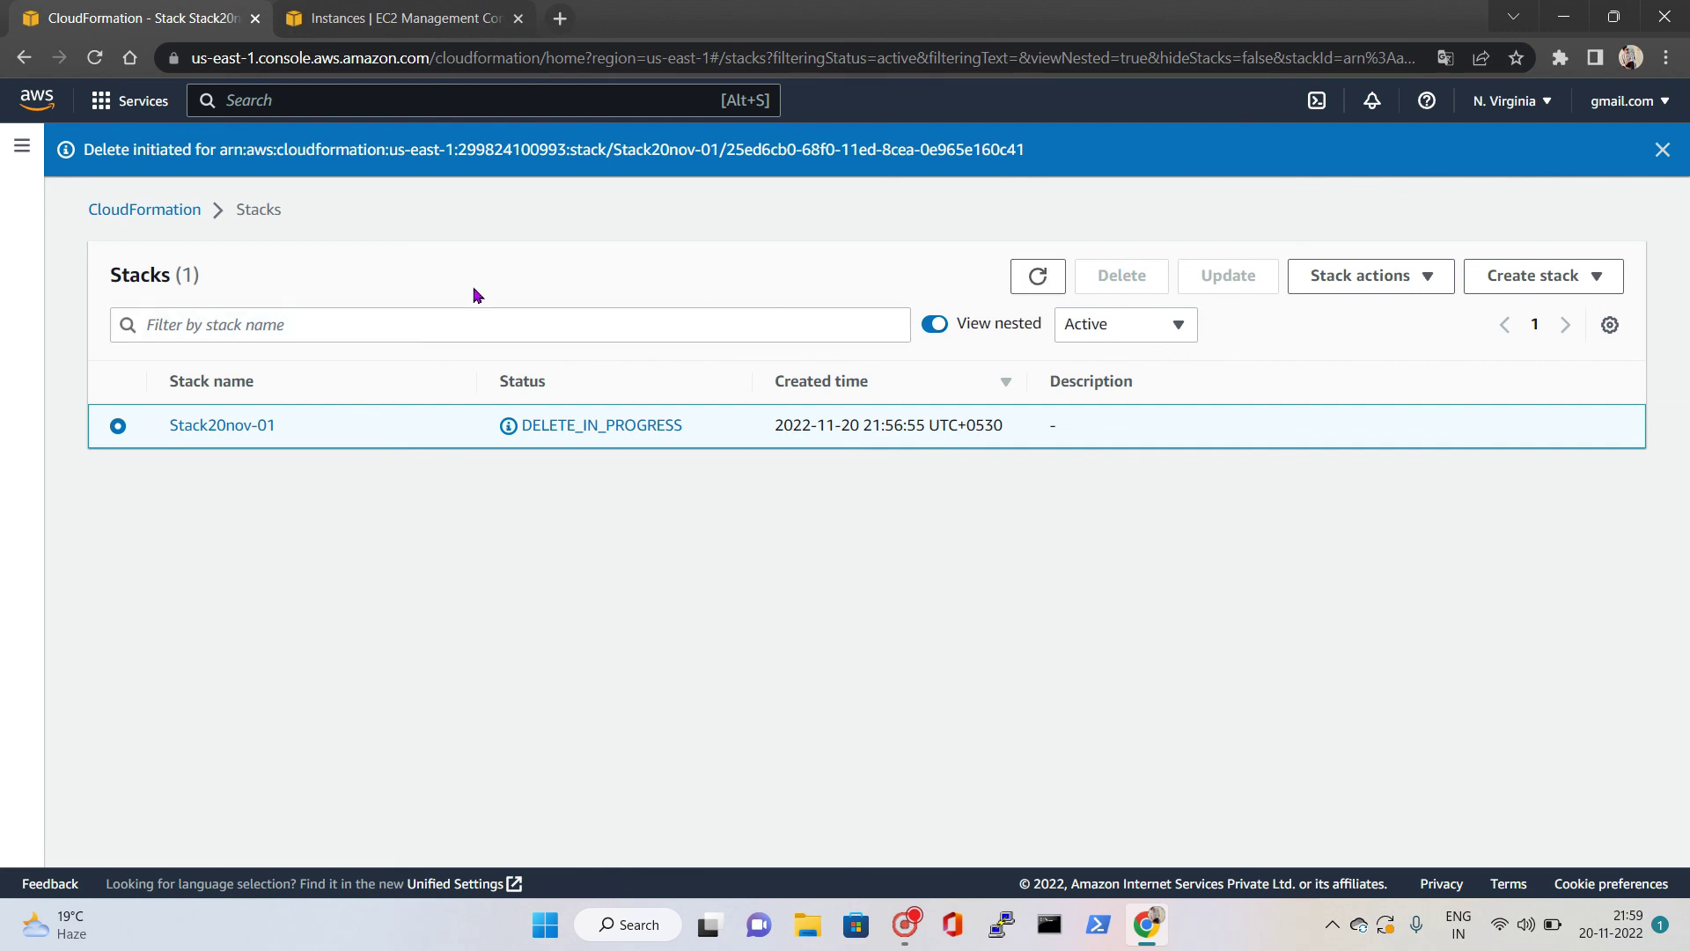